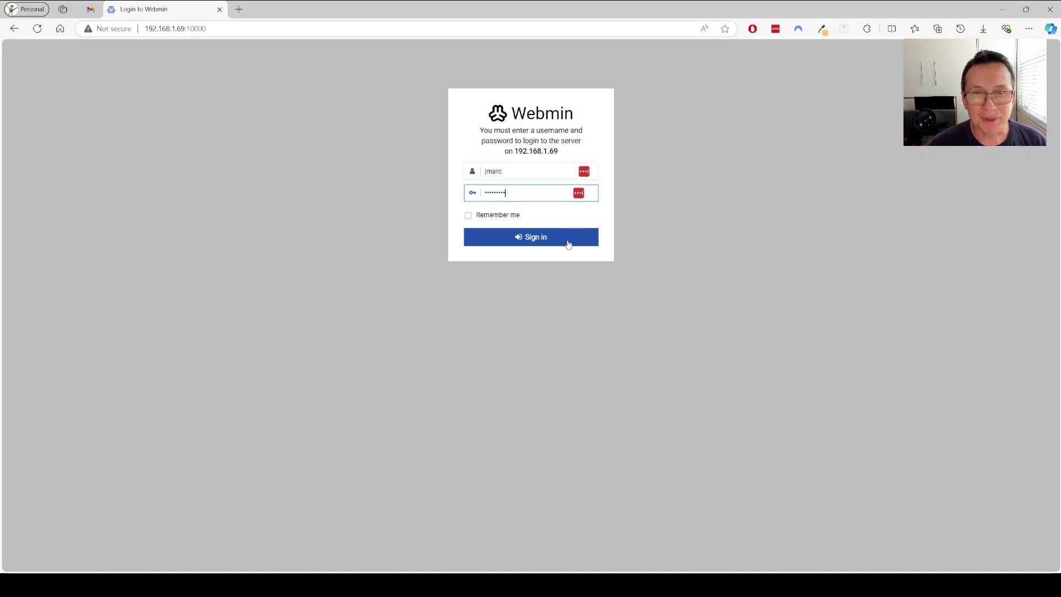
# Sign in to the server and review the dashboard's recent logins, network interfaces and disk usage.
pyautogui.click(539, 245)
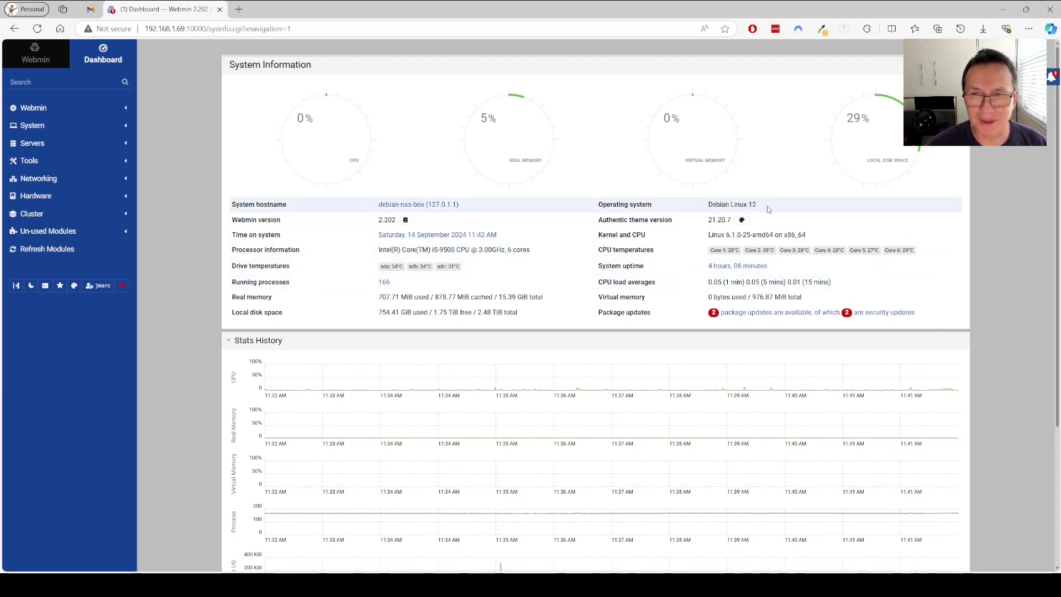
pyautogui.scroll(-3, 603, 327)
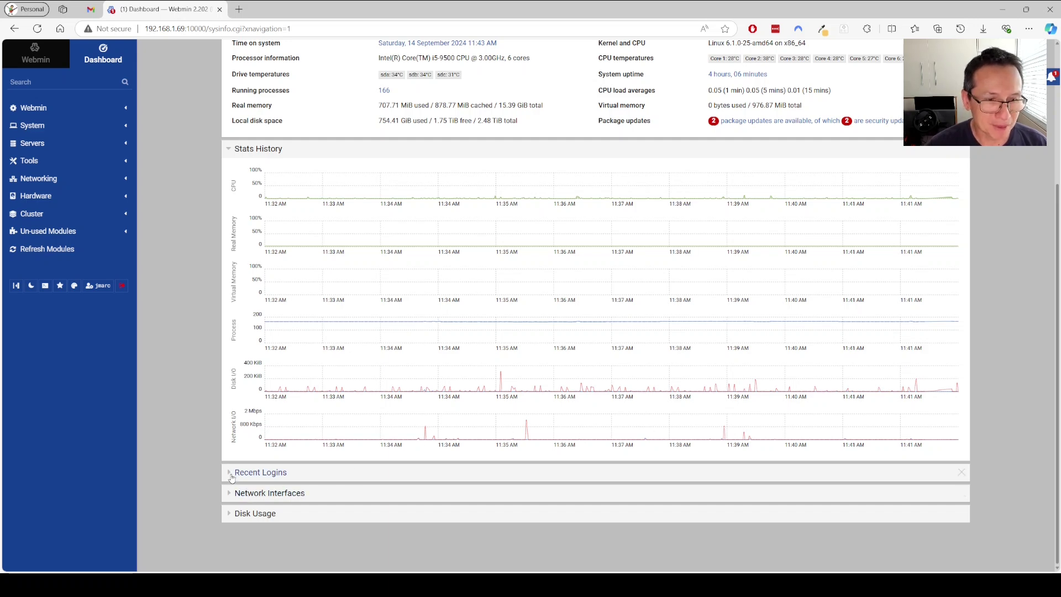
pyautogui.click(231, 472)
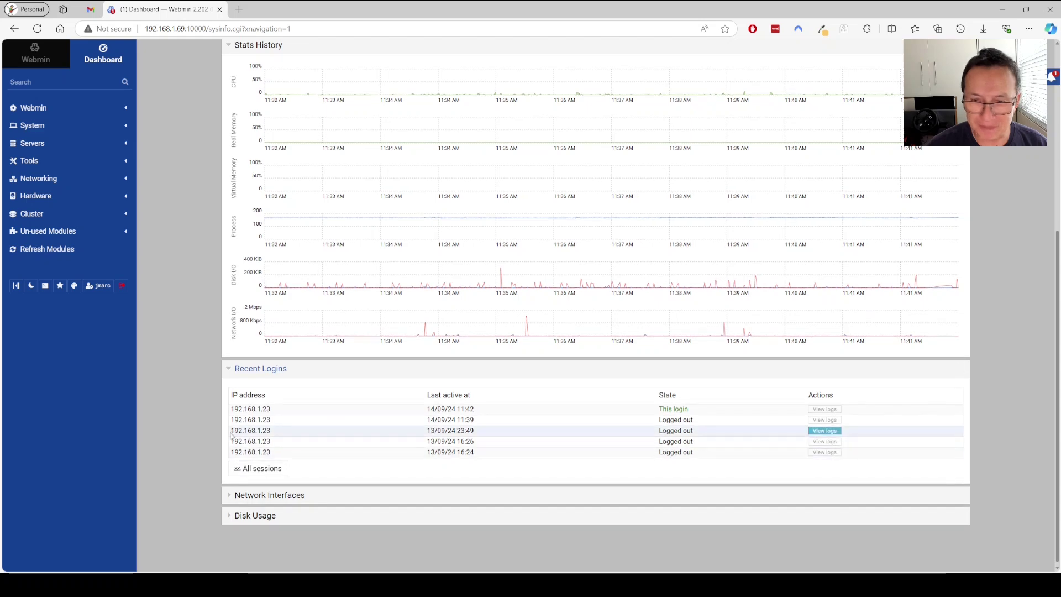
pyautogui.click(230, 371)
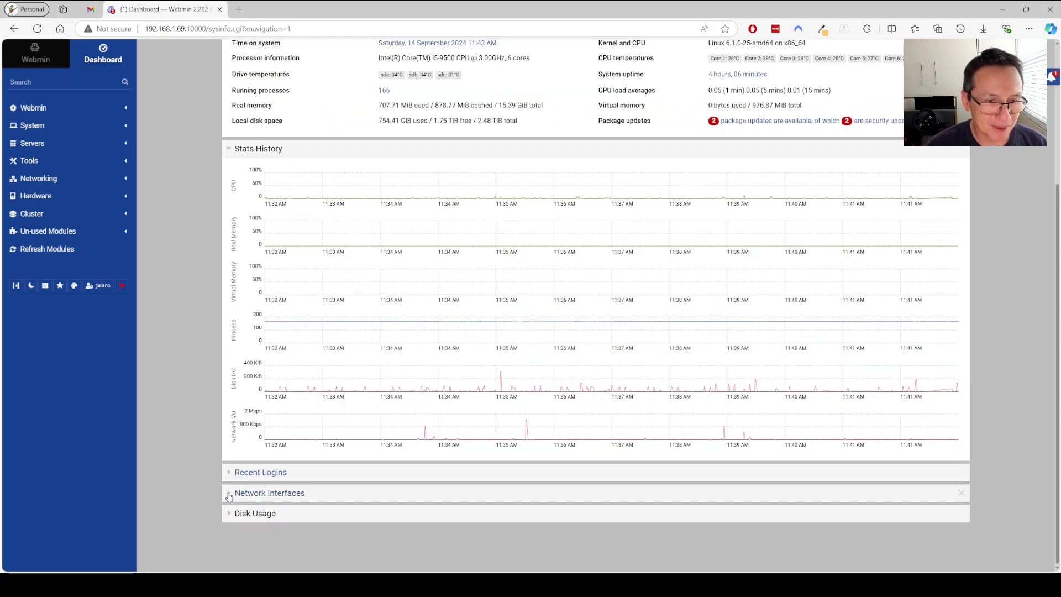
pyautogui.click(231, 493)
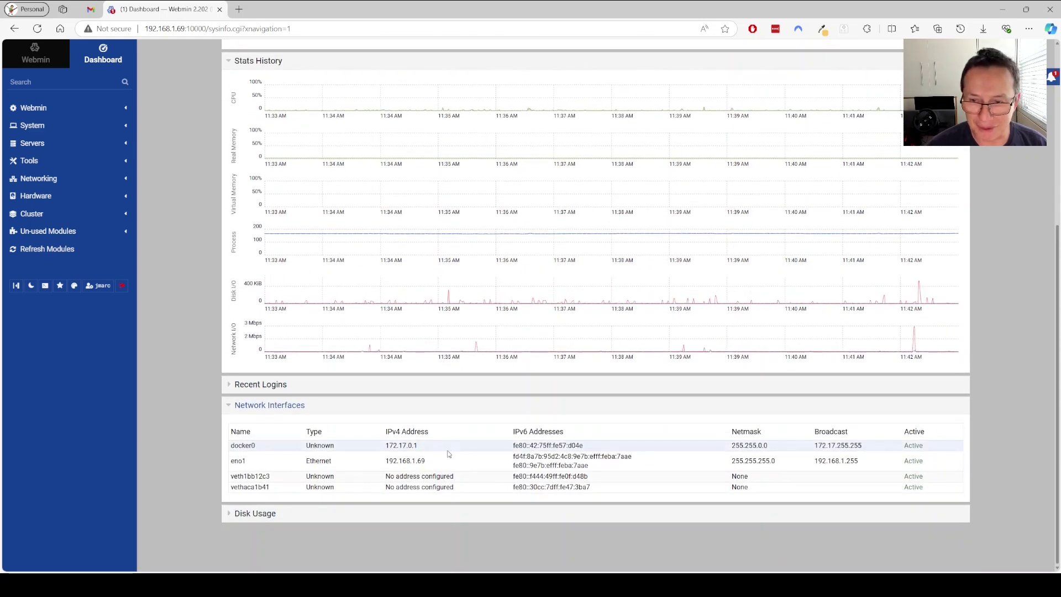
pyautogui.click(230, 518)
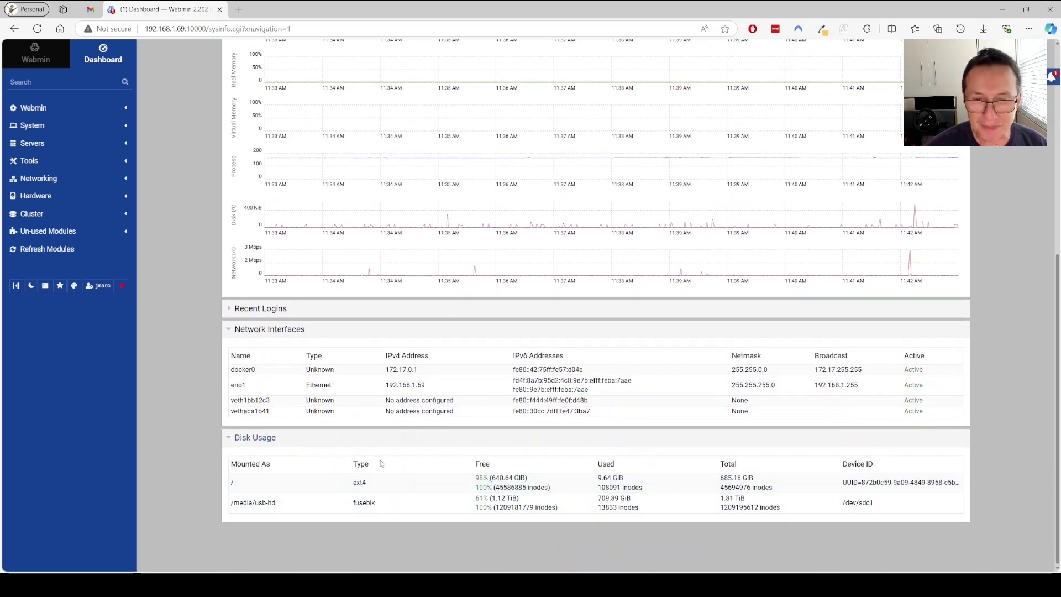
pyautogui.scroll(6, 661, 371)
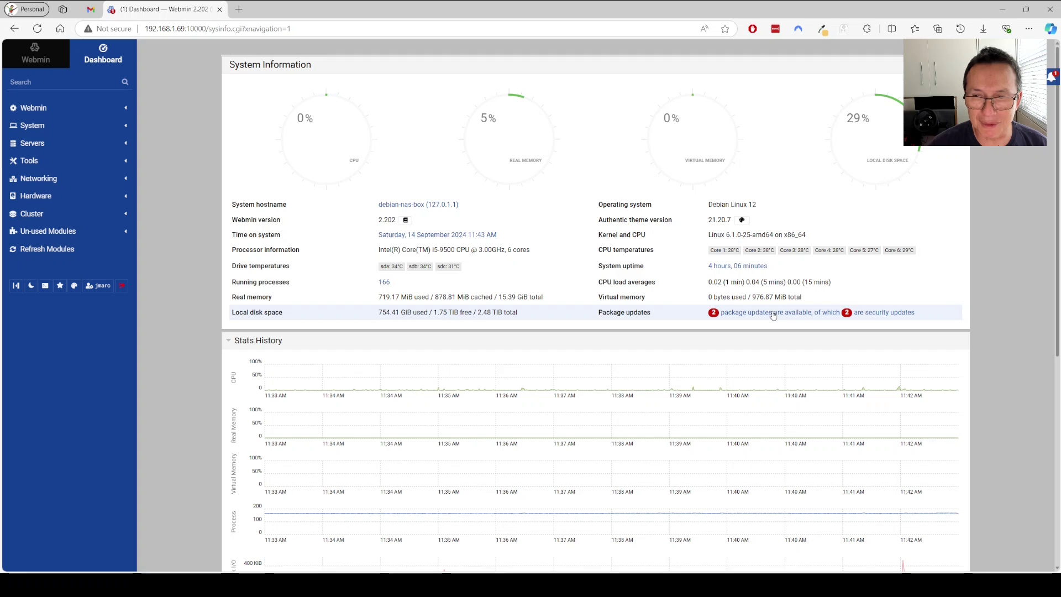
# Install the available git and git-man package updates and return to the package list.
pyautogui.click(772, 314)
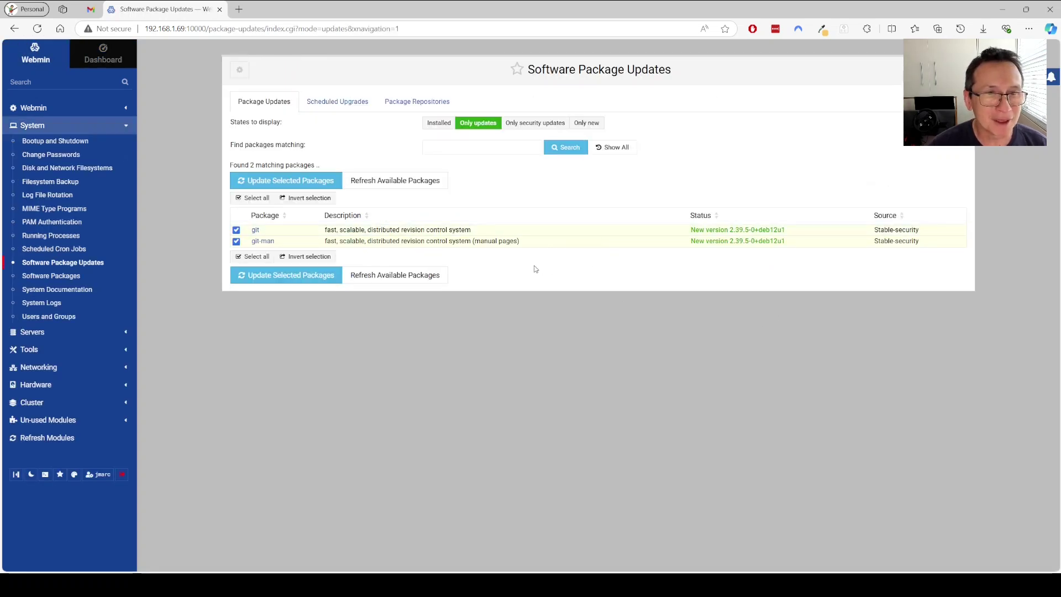
pyautogui.click(271, 182)
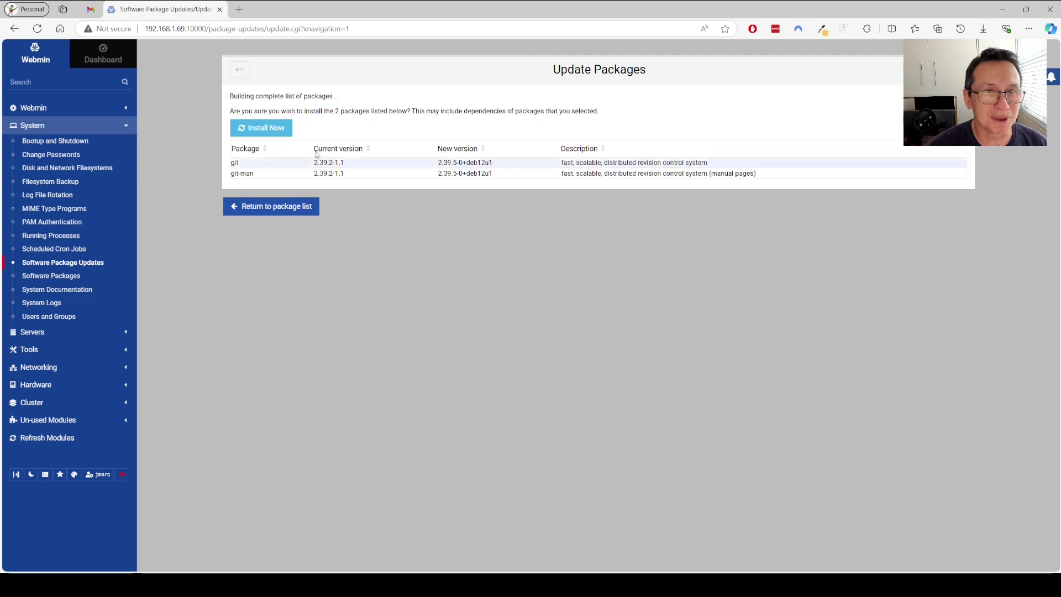
pyautogui.click(260, 130)
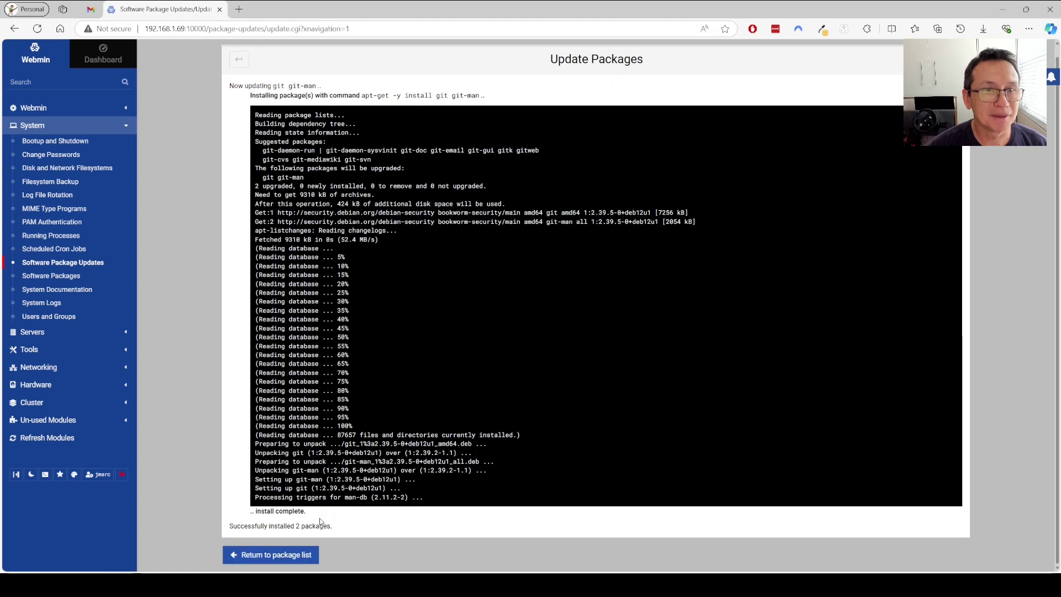
pyautogui.click(273, 555)
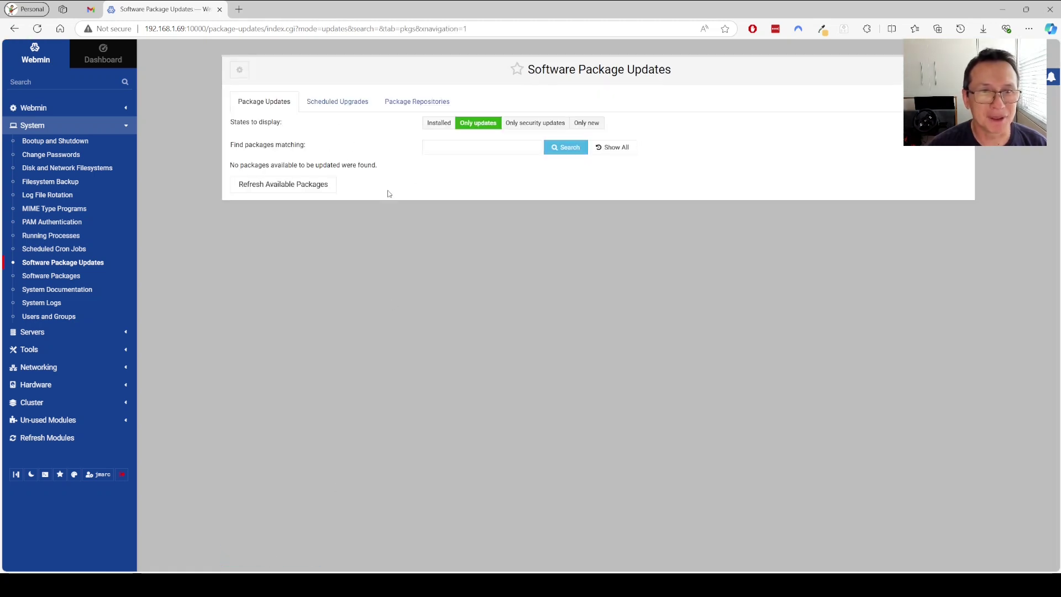
# Check the package update status on the dashboard and view the running processes sorted by memory.
pyautogui.click(103, 54)
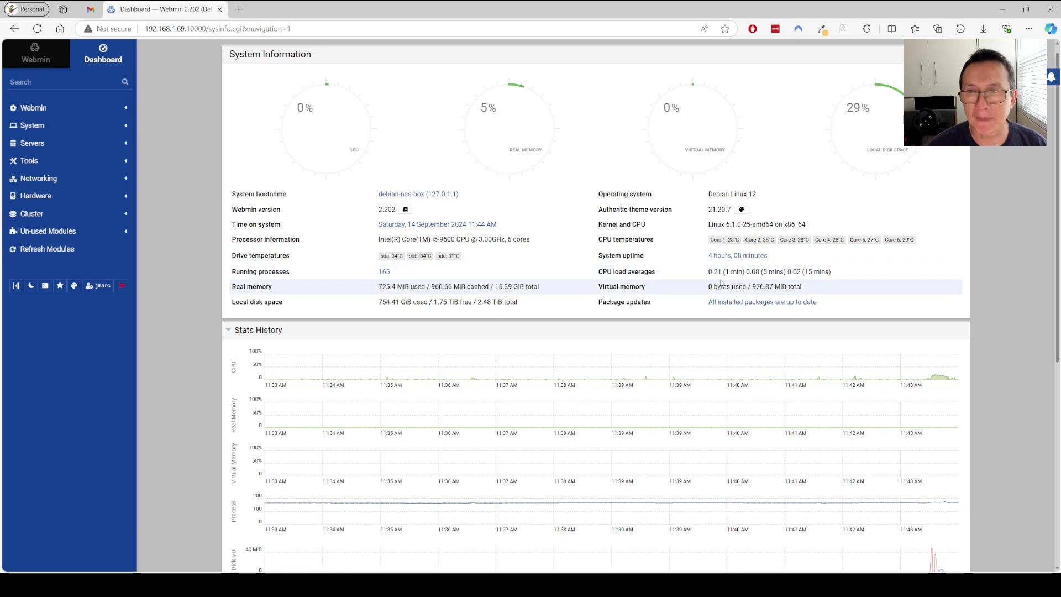
pyautogui.click(518, 127)
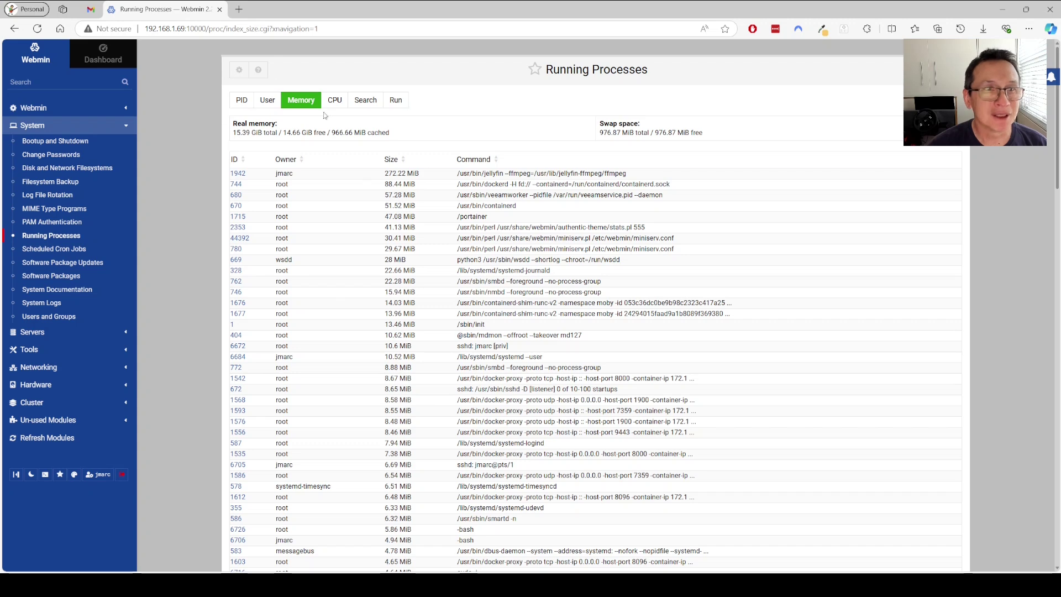
pyautogui.click(103, 54)
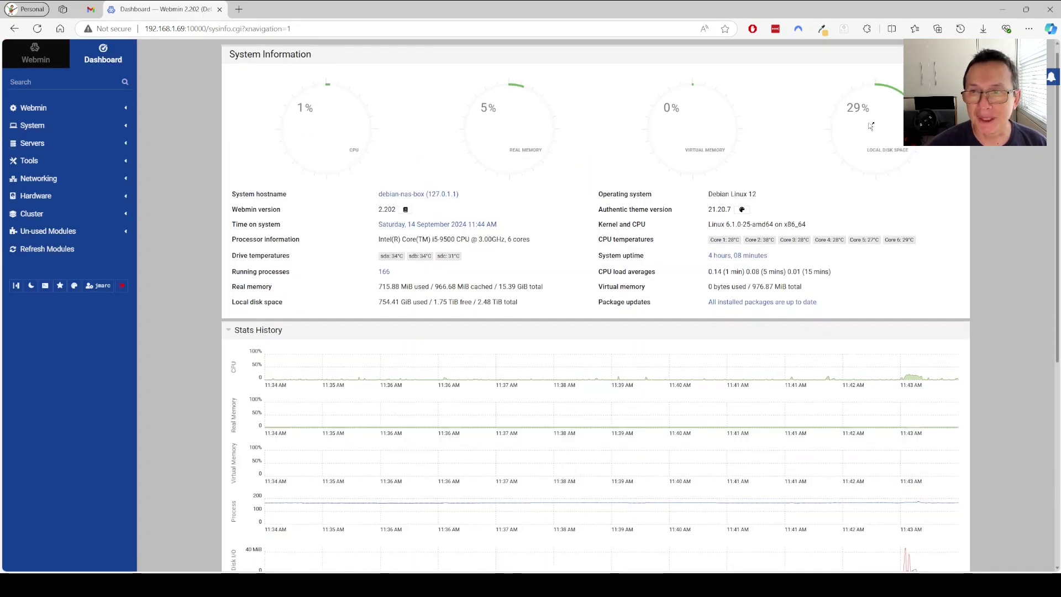
# Review the Operating System and Environment settings and the Reassign Modules form in the Webmin configuration.
pyautogui.click(37, 54)
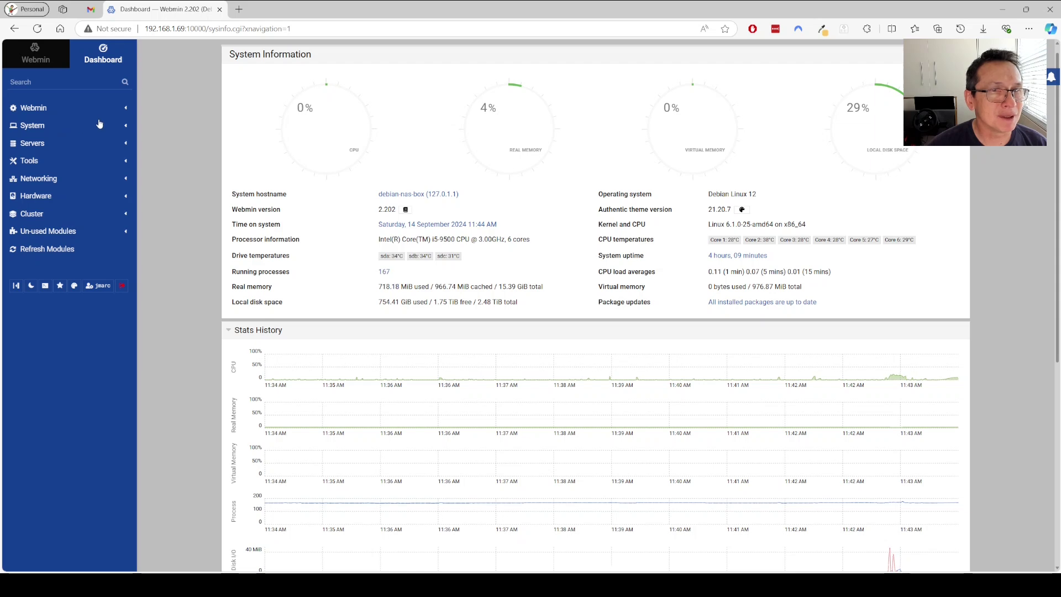
pyautogui.click(39, 110)
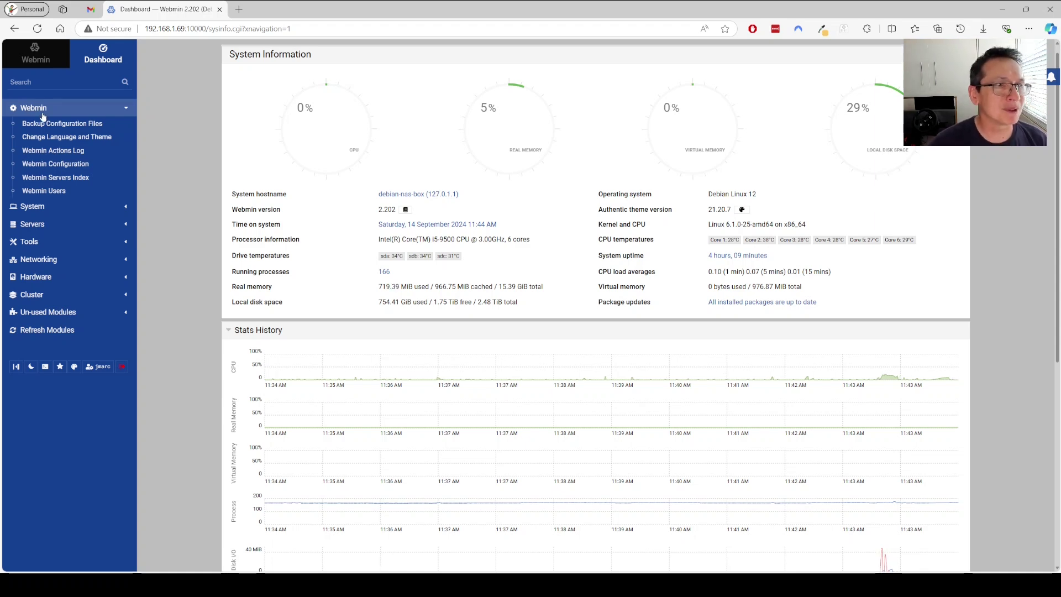
pyautogui.click(48, 165)
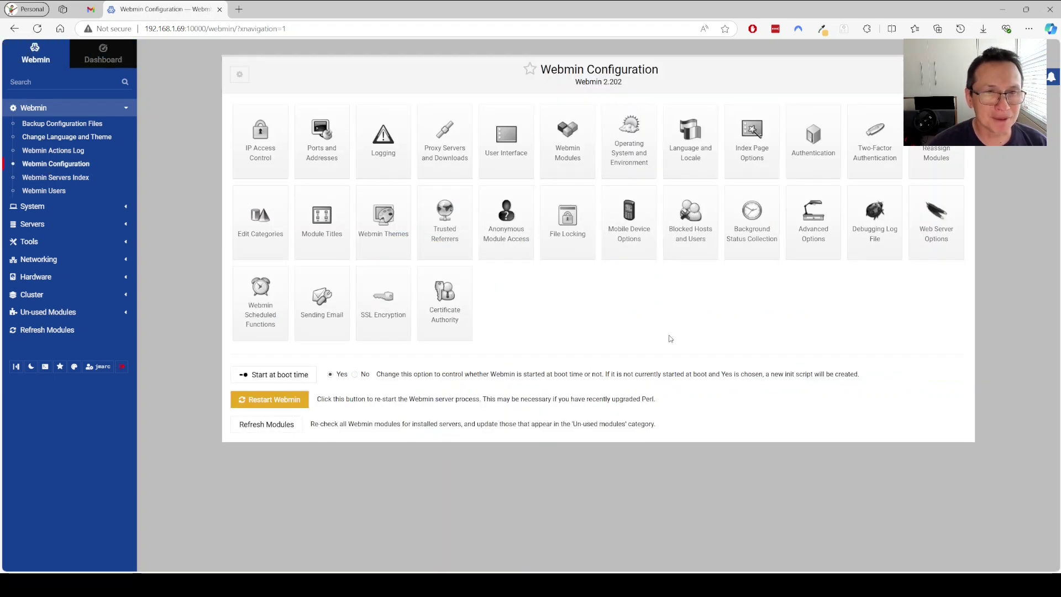
pyautogui.click(629, 148)
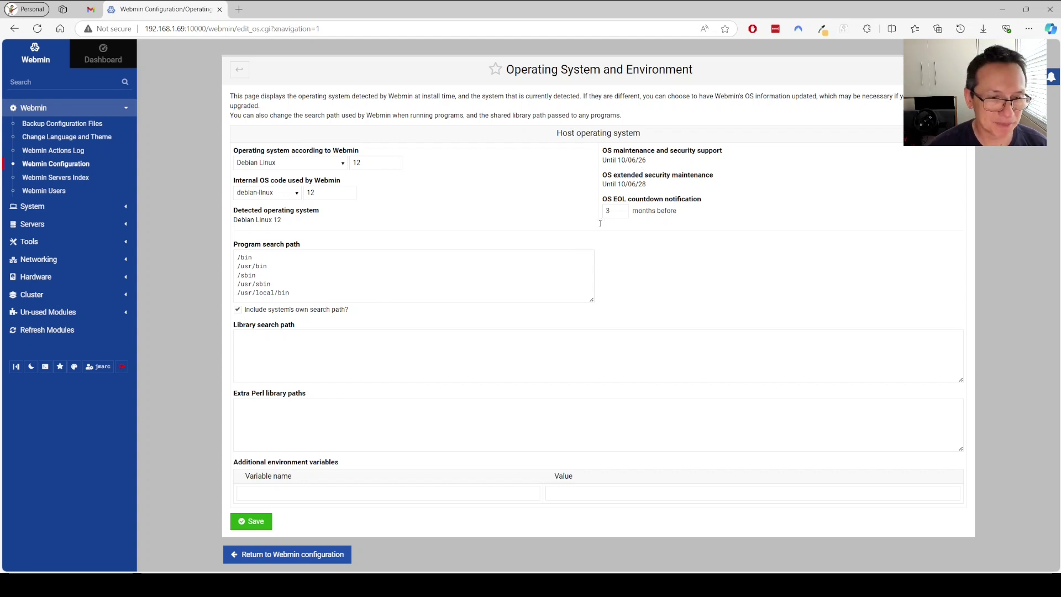
pyautogui.click(291, 555)
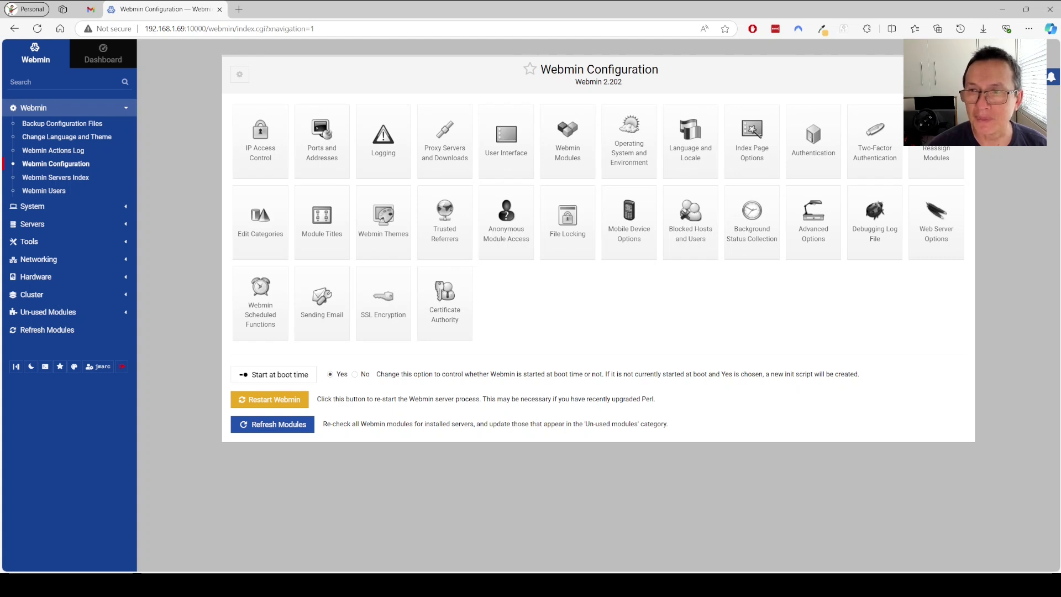
pyautogui.click(941, 153)
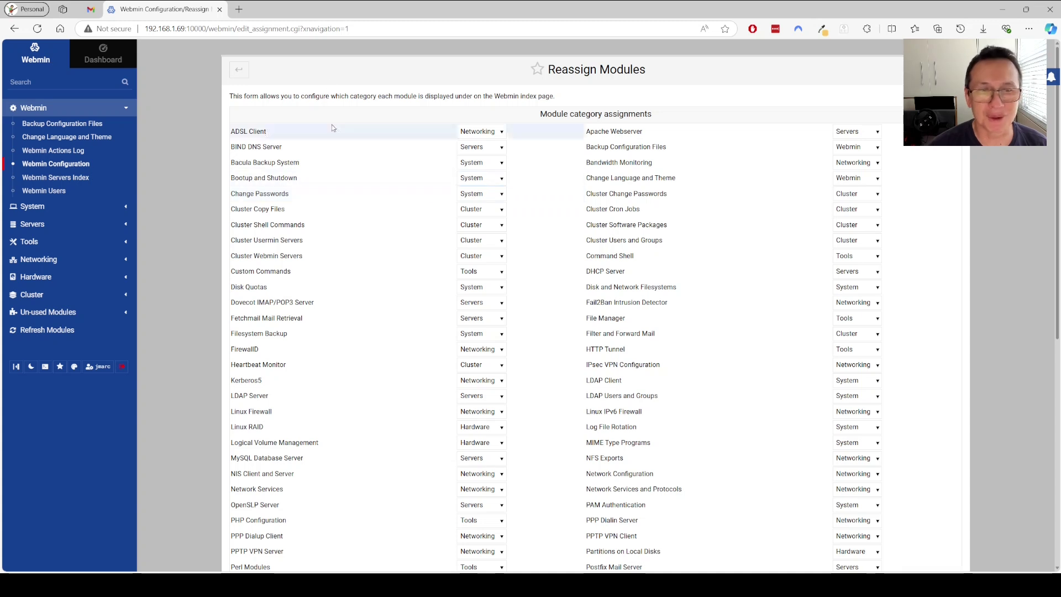
pyautogui.click(242, 71)
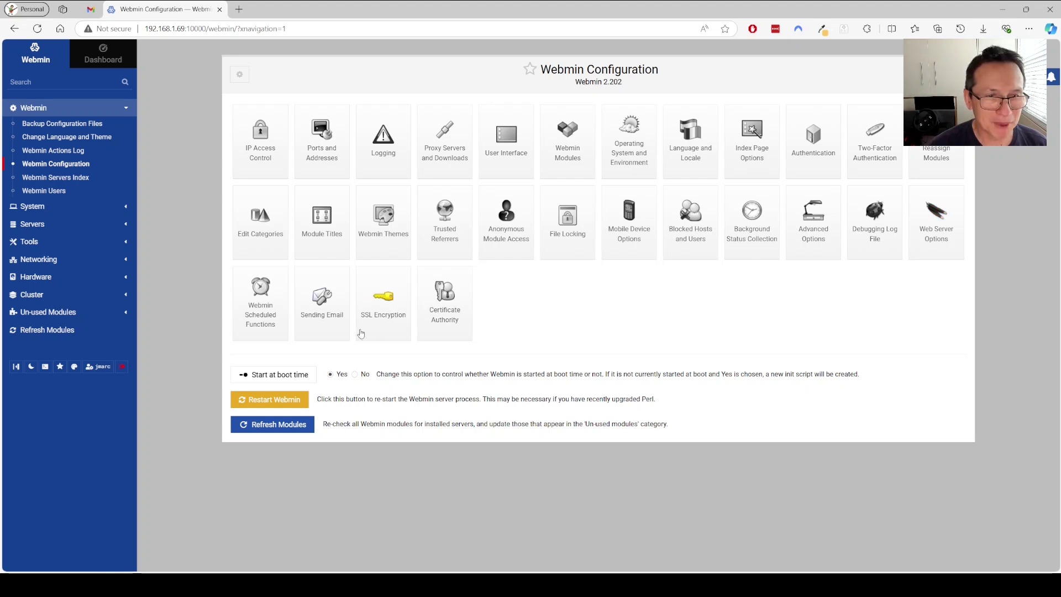
# Review the Sending Email options, including the remote SMTP server, and the SSL Encryption settings in the Webmin configuration.
pyautogui.click(322, 304)
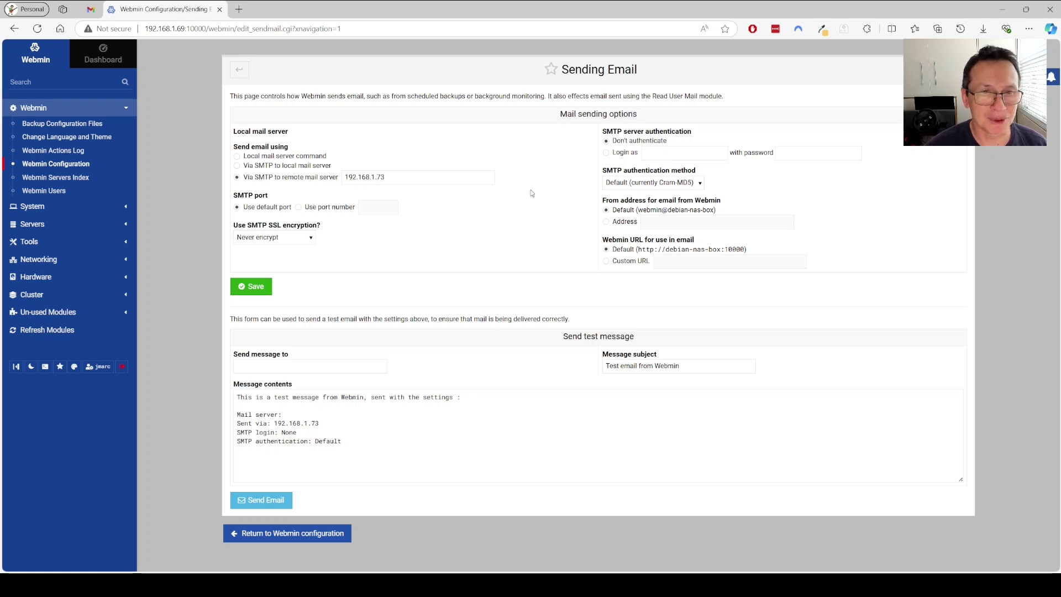
pyautogui.click(400, 178)
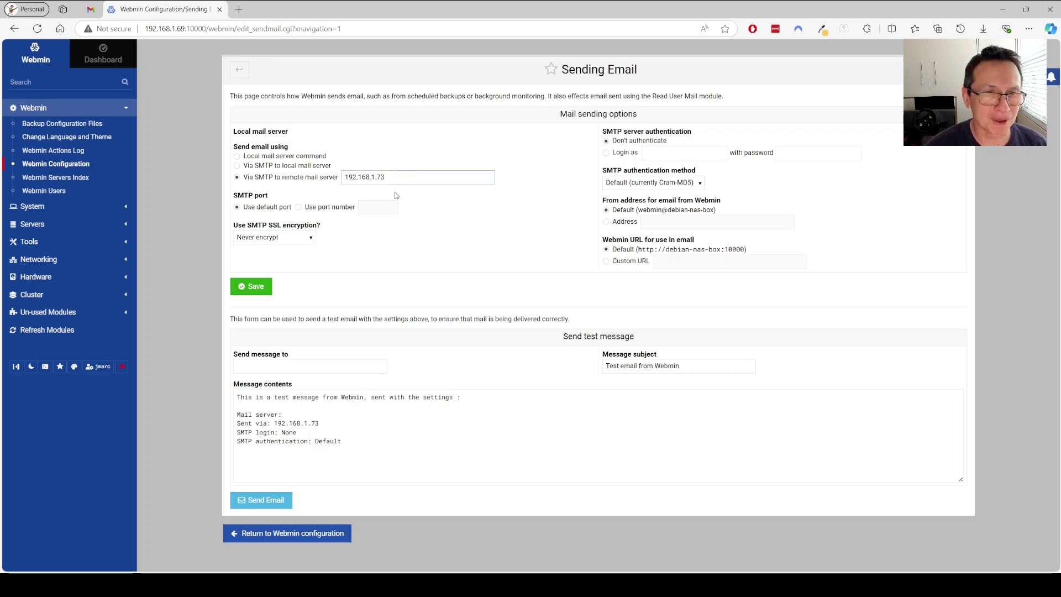
pyautogui.click(471, 220)
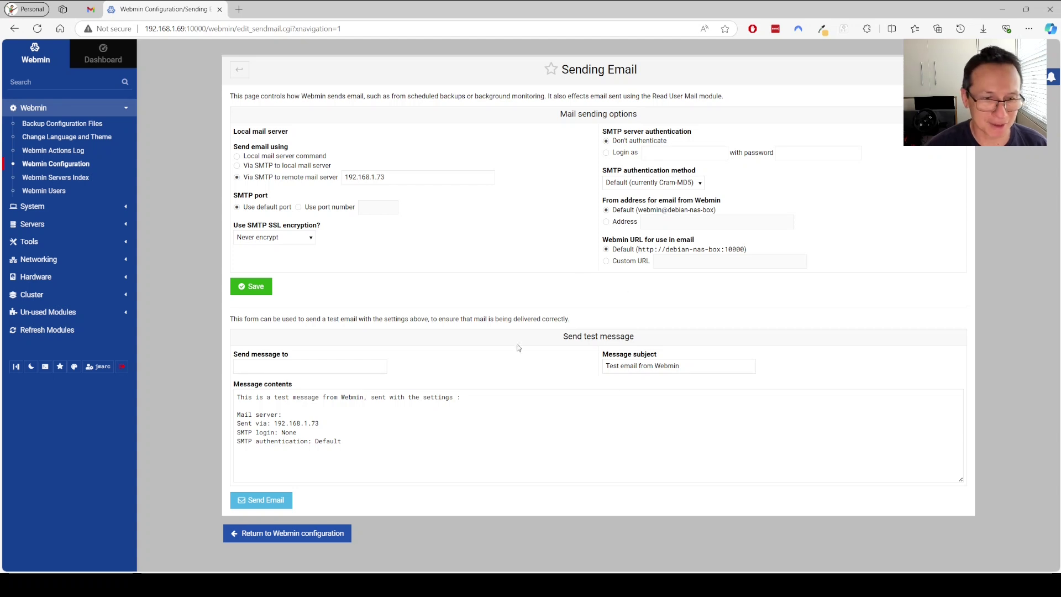
pyautogui.click(281, 534)
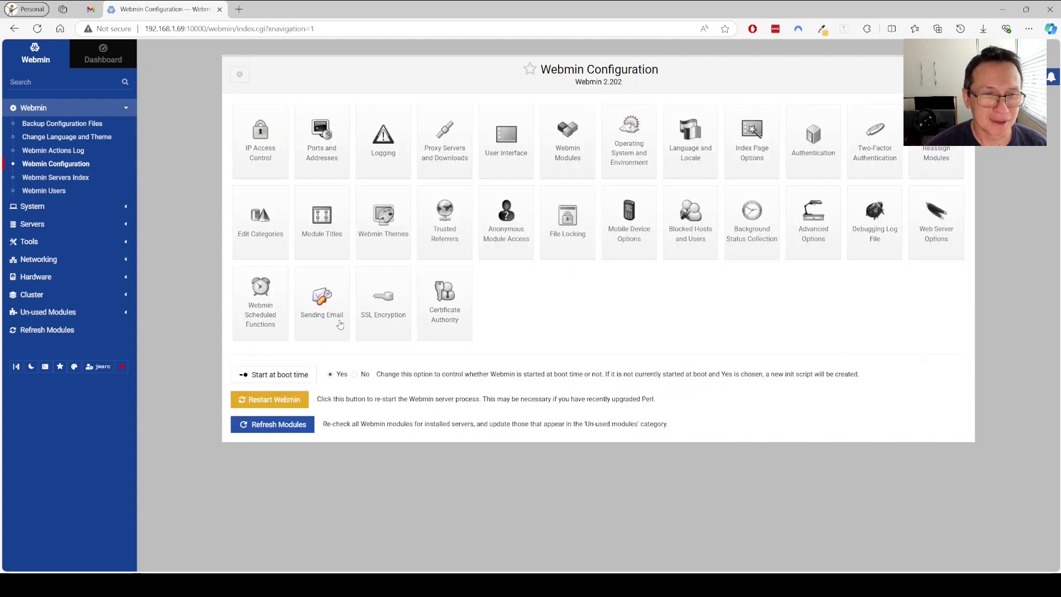
pyautogui.click(385, 308)
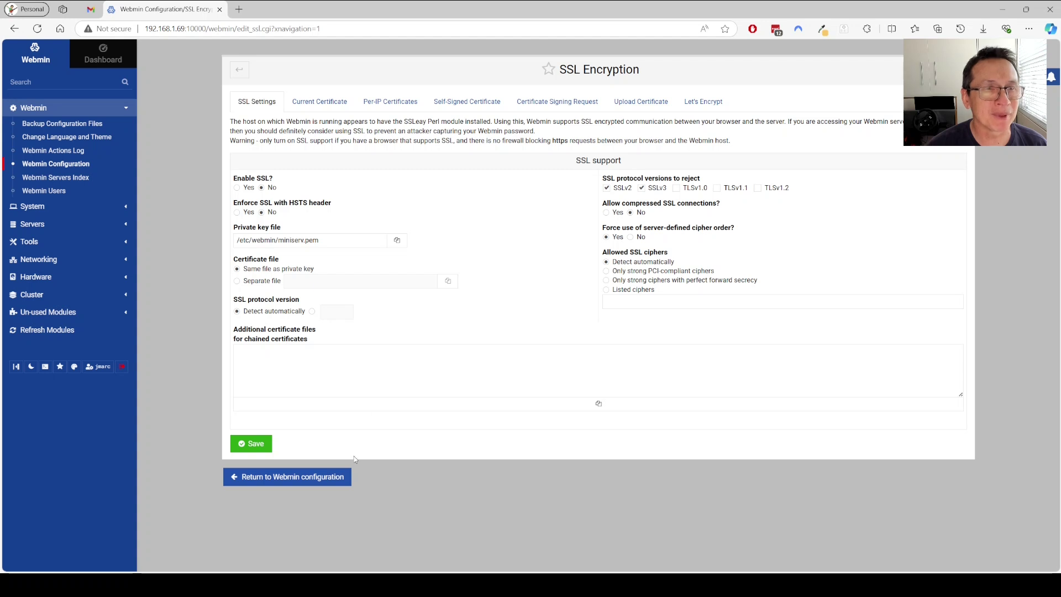
pyautogui.click(279, 479)
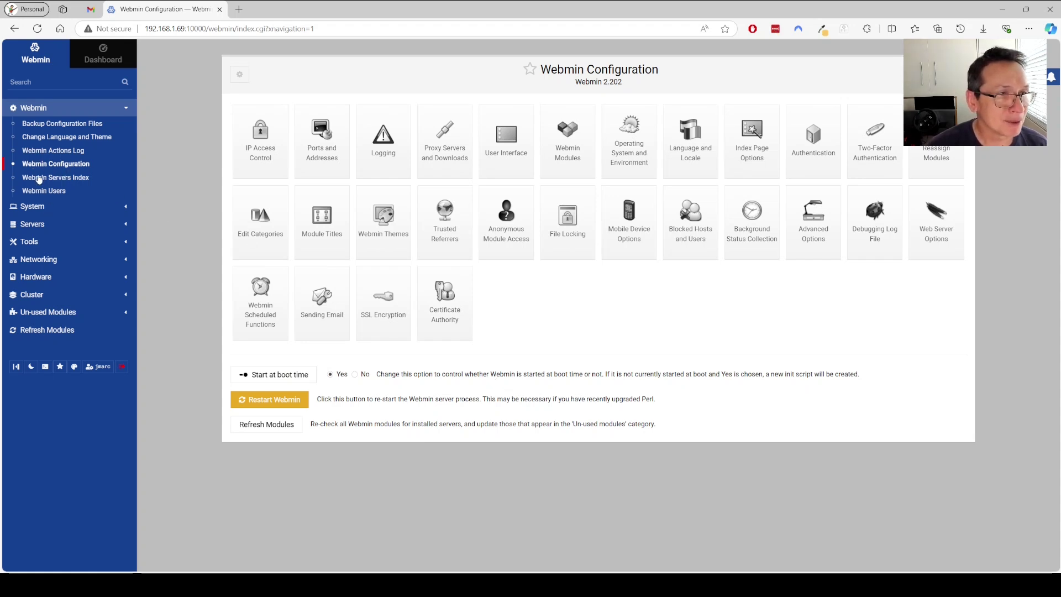
# Examine the Bootup and Shutdown list of systemd services with their status and start-at-boot settings.
pyautogui.click(32, 208)
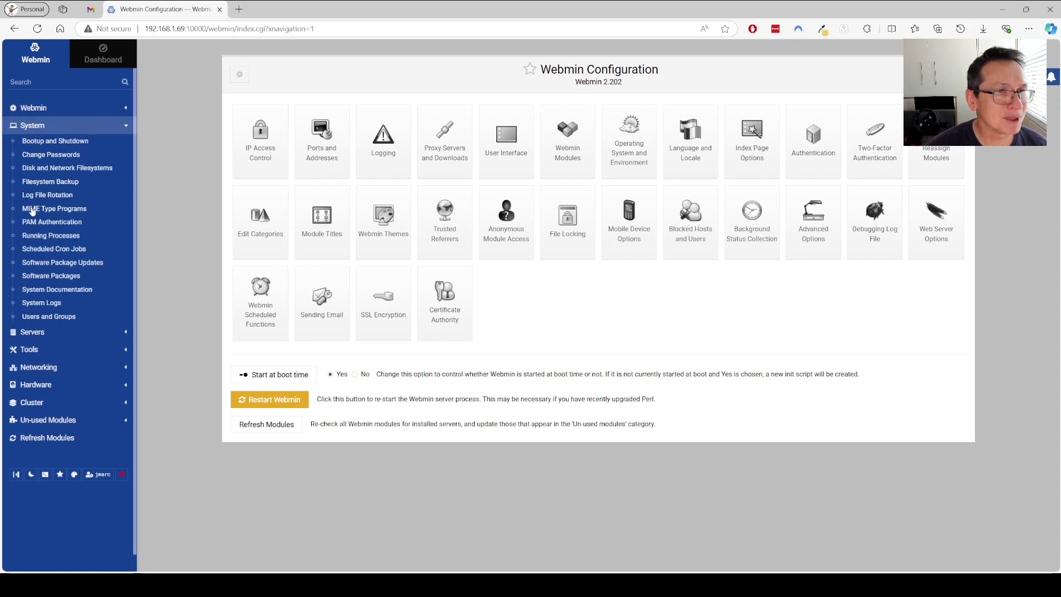
pyautogui.click(37, 143)
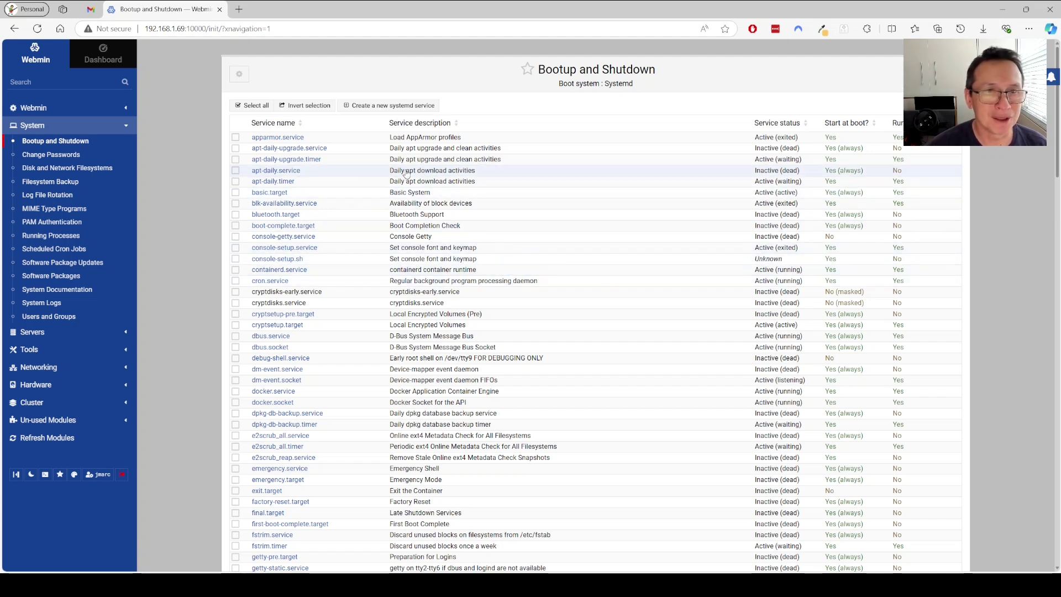
pyautogui.scroll(-4, 408, 177)
pyautogui.scroll(4, 553, 194)
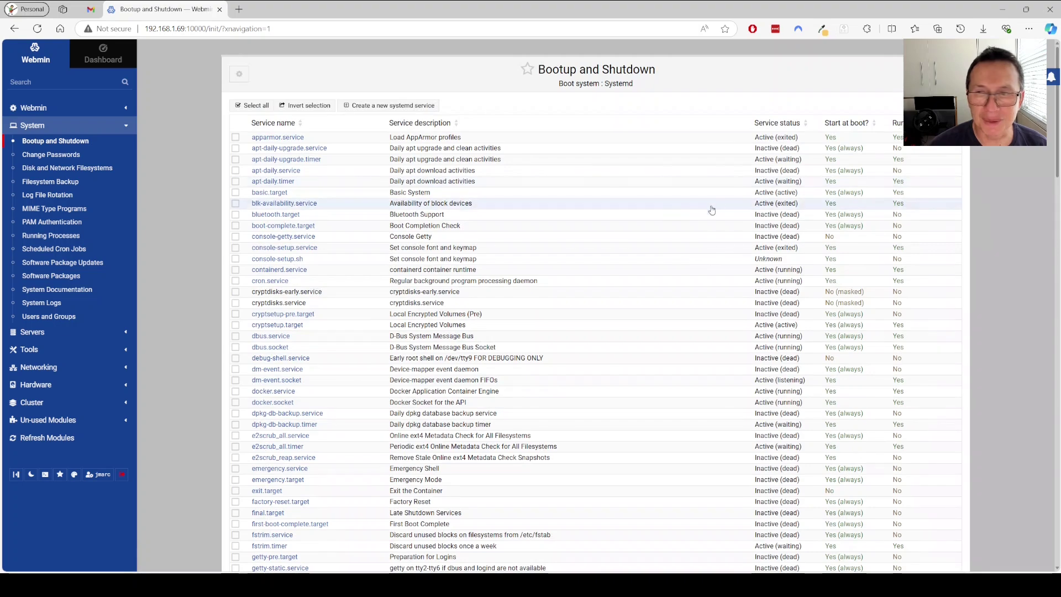
pyautogui.scroll(-9, 293, 178)
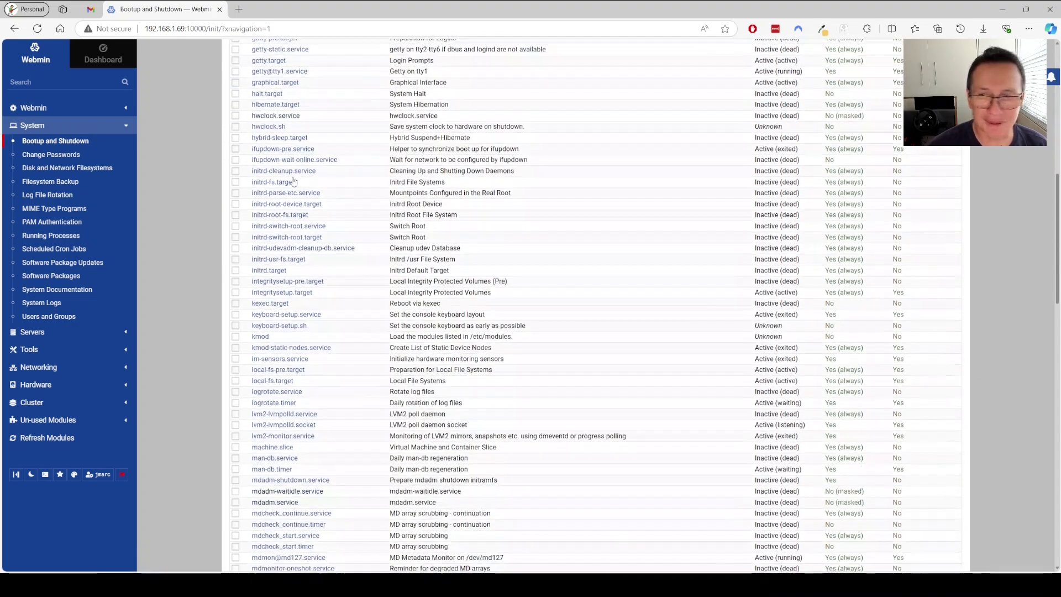
pyautogui.scroll(9, 293, 182)
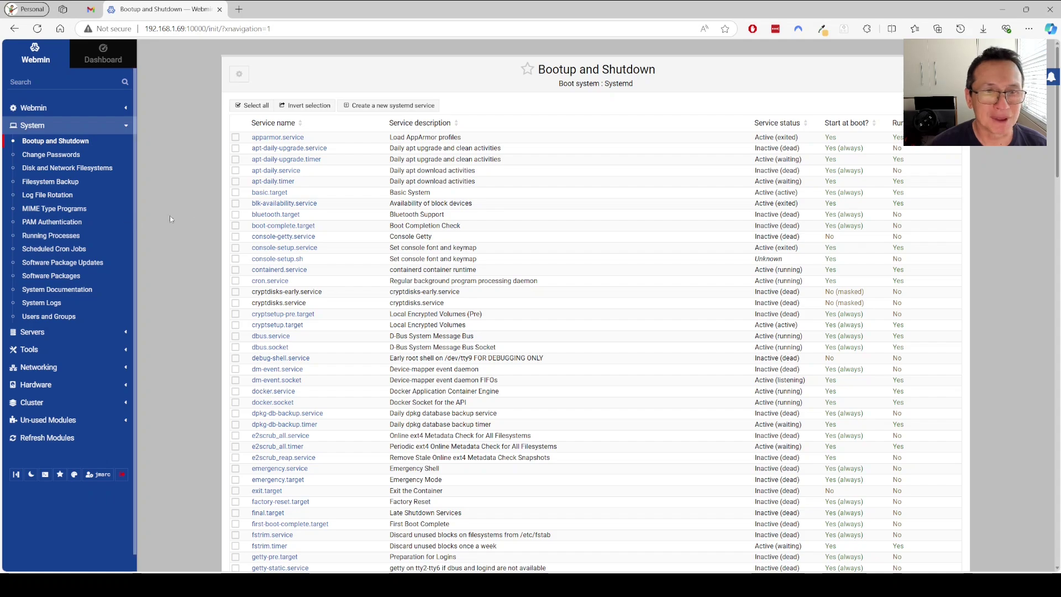
pyautogui.scroll(-15, 398, 266)
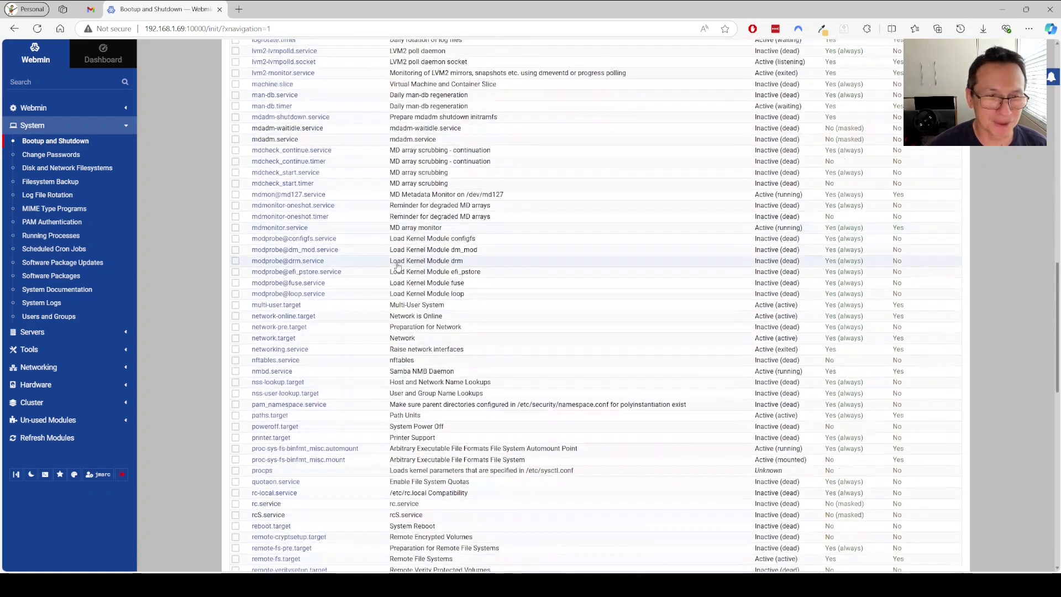
pyautogui.scroll(15, 397, 267)
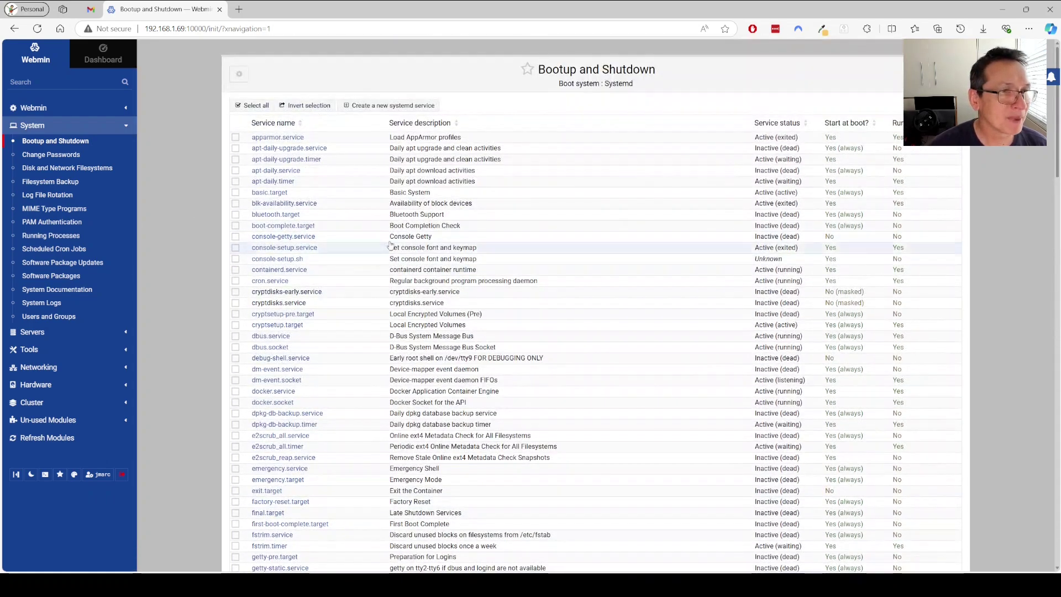
# View the list of system users whose passwords can be changed.
pyautogui.click(37, 160)
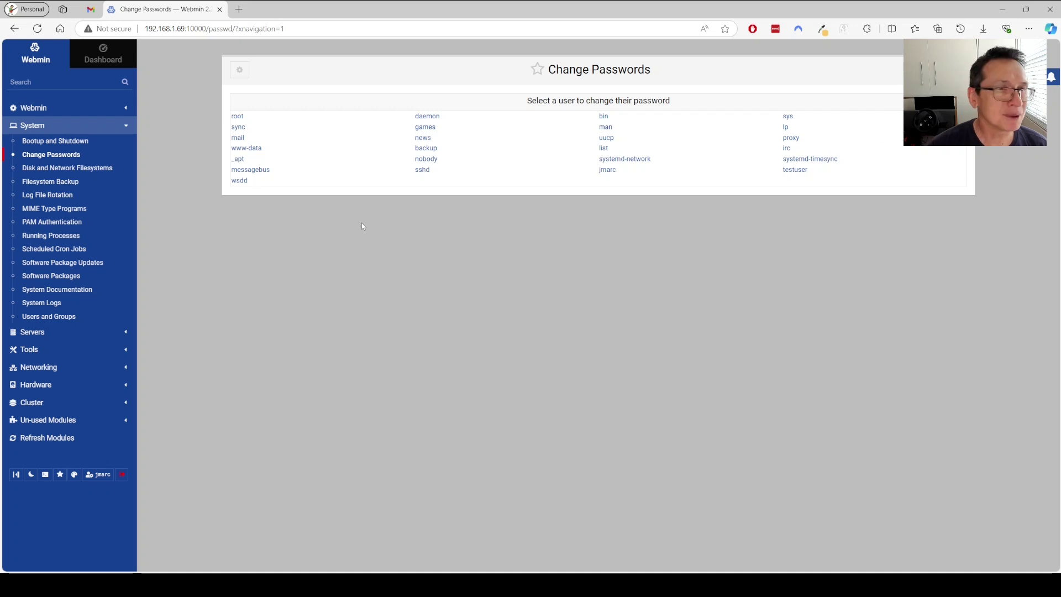
# Review the Disk and Network Filesystems list and the mount details and options of /media/usb-hd, then return to the filesystems list.
pyautogui.click(48, 171)
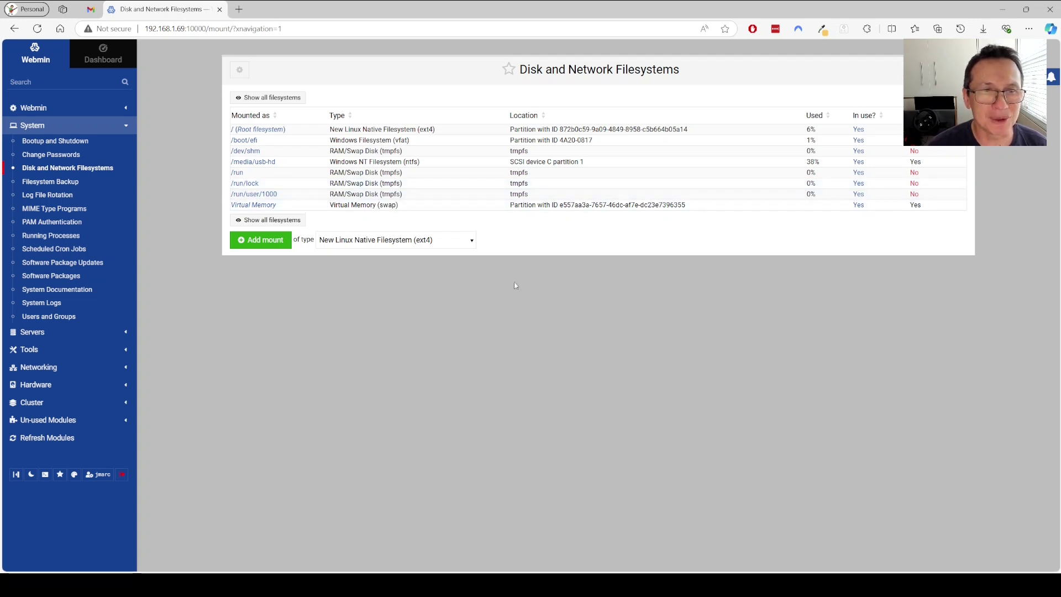
pyautogui.click(249, 163)
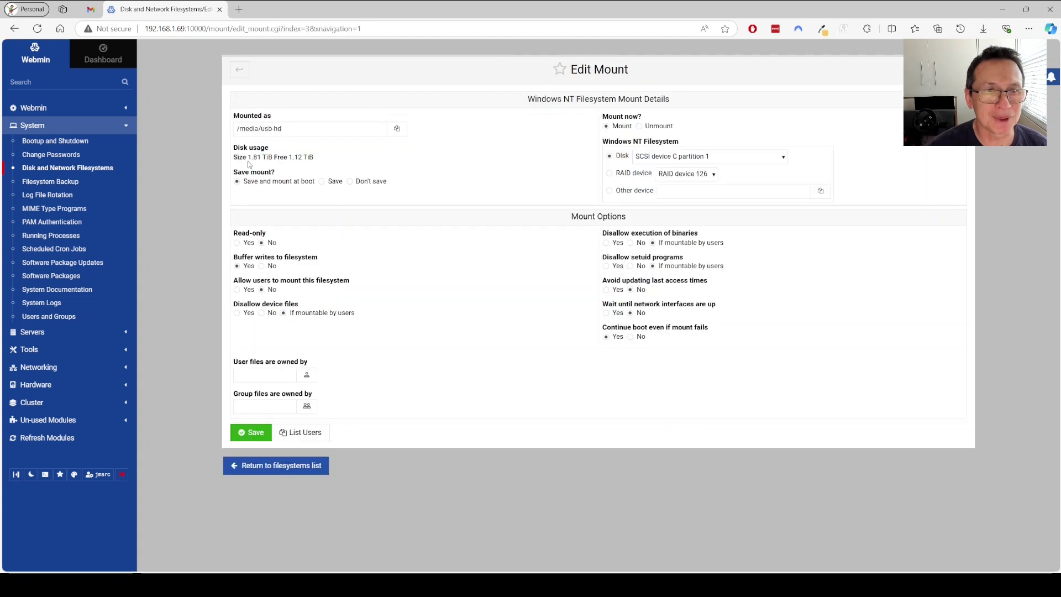
pyautogui.moveTo(289, 132); pyautogui.dragTo(162, 131)
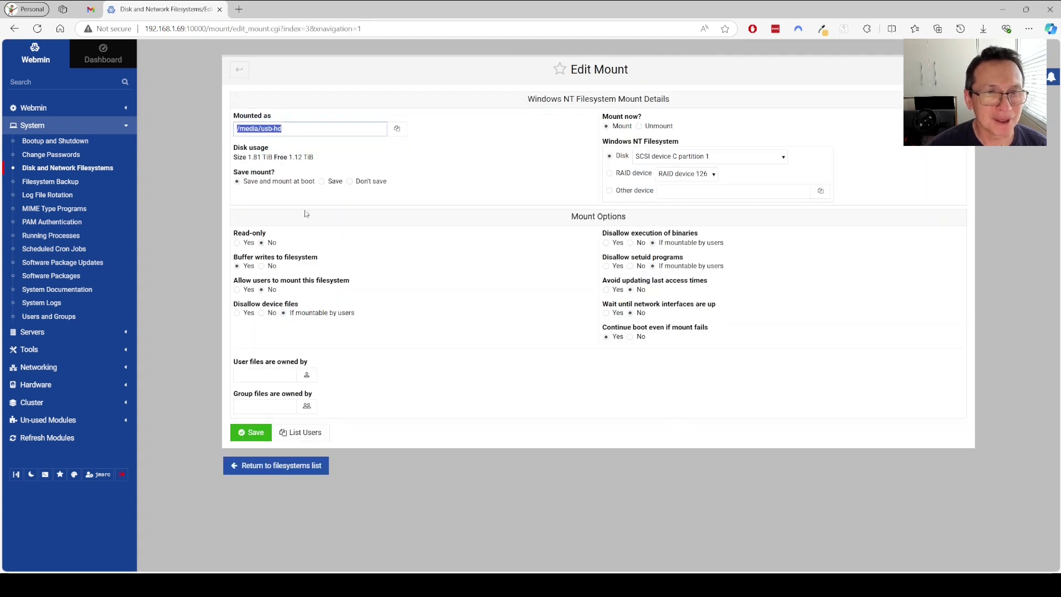
pyautogui.click(178, 225)
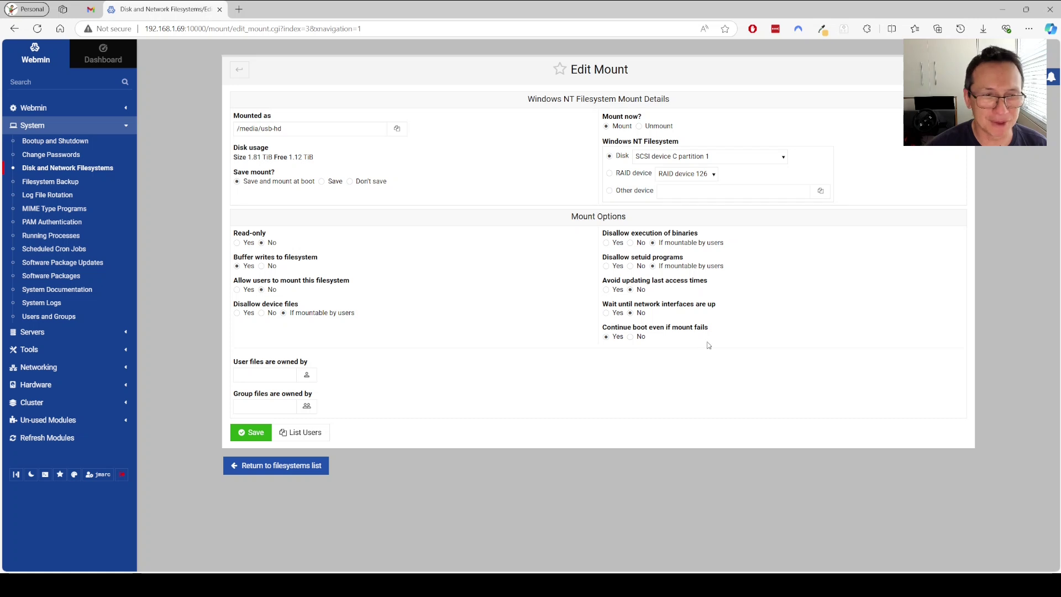
pyautogui.click(667, 161)
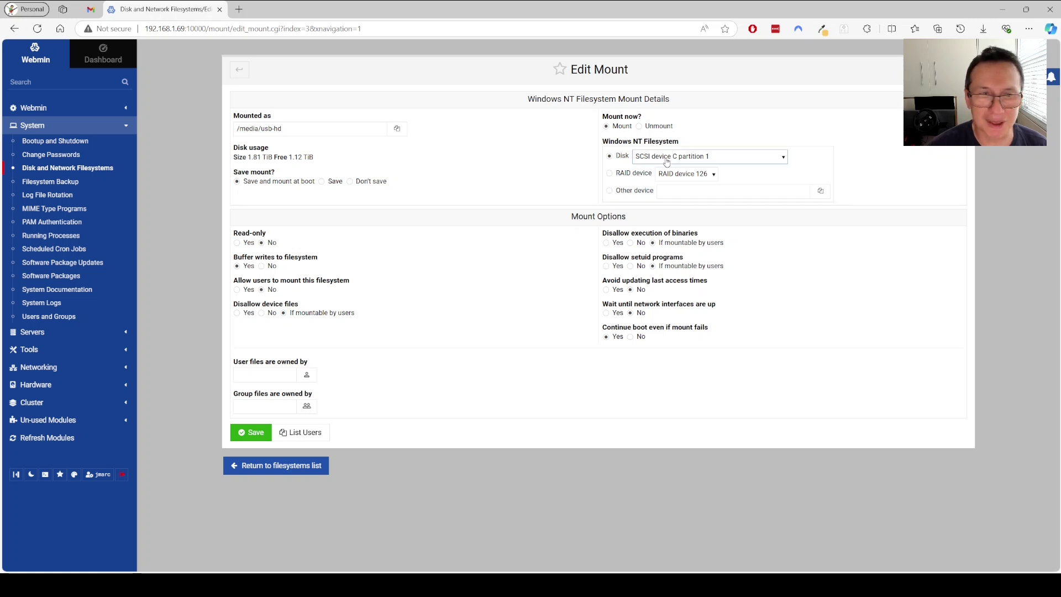
pyautogui.click(487, 312)
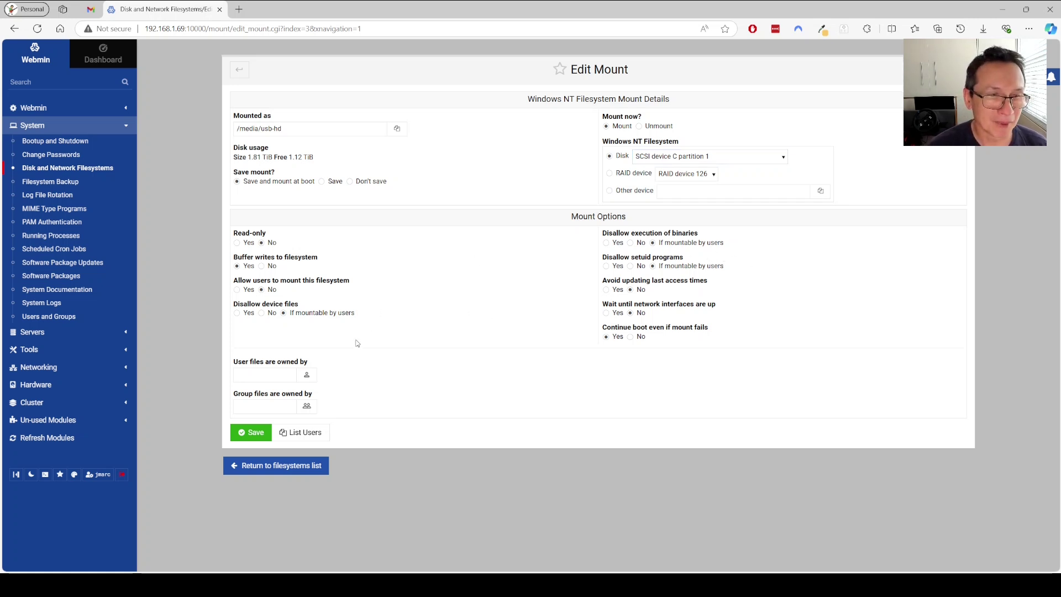
pyautogui.click(260, 469)
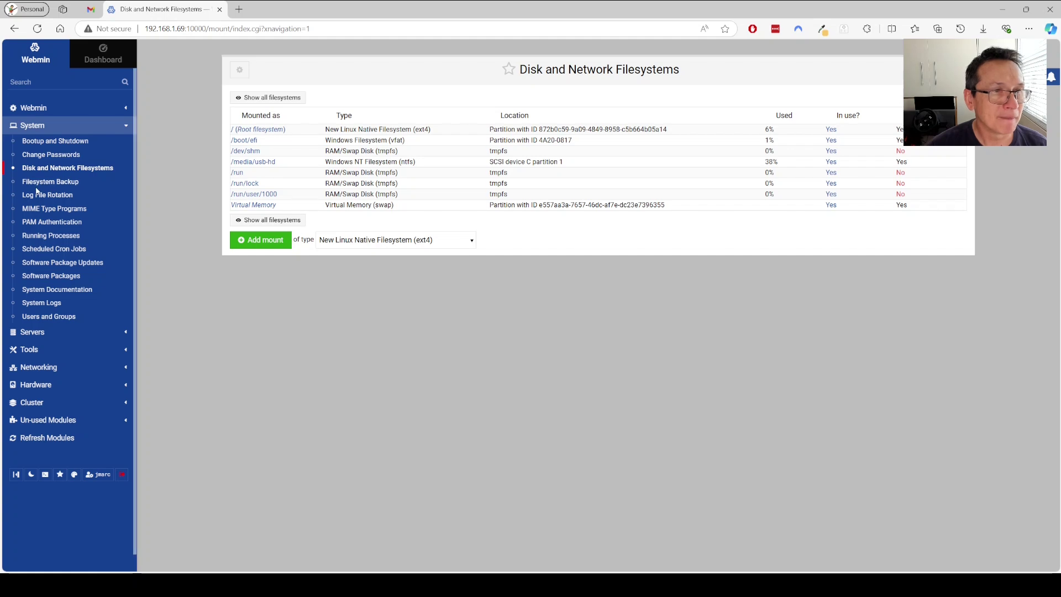
# Review the Running Processes list ordered by CPU usage and by memory usage.
pyautogui.click(43, 237)
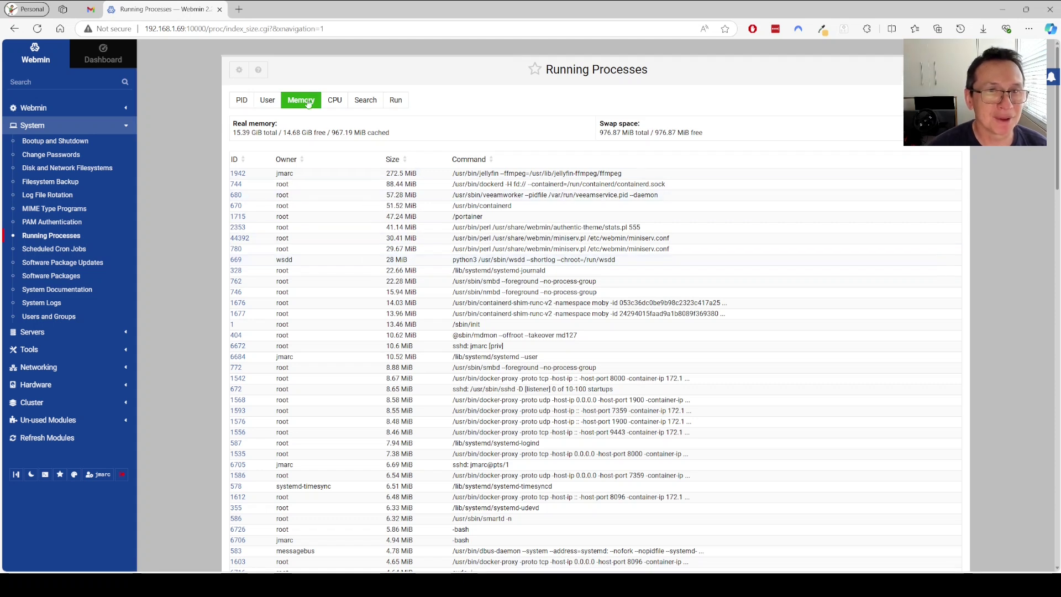
pyautogui.click(335, 104)
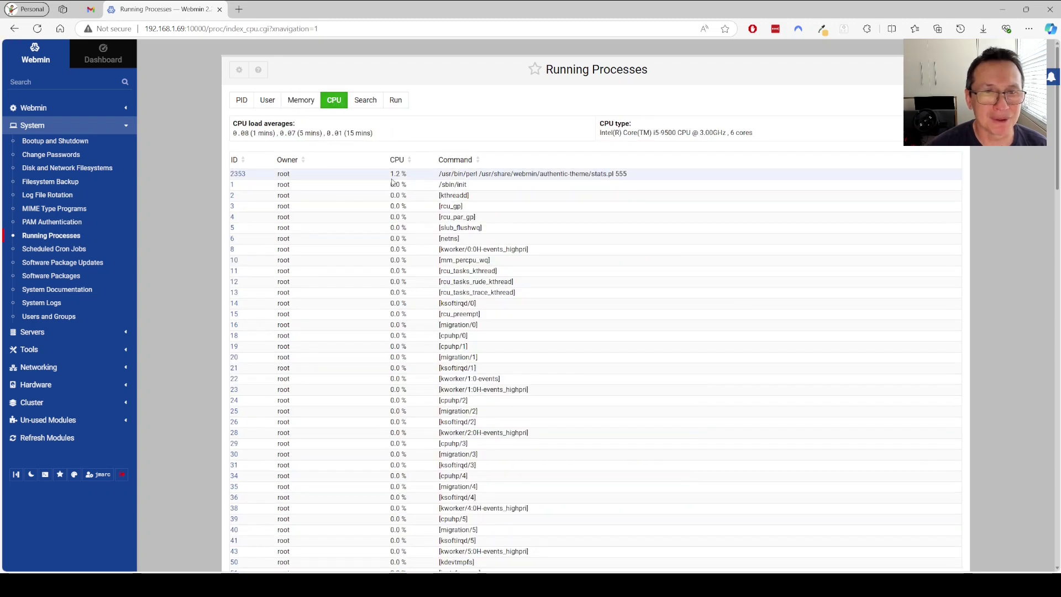
pyautogui.click(299, 105)
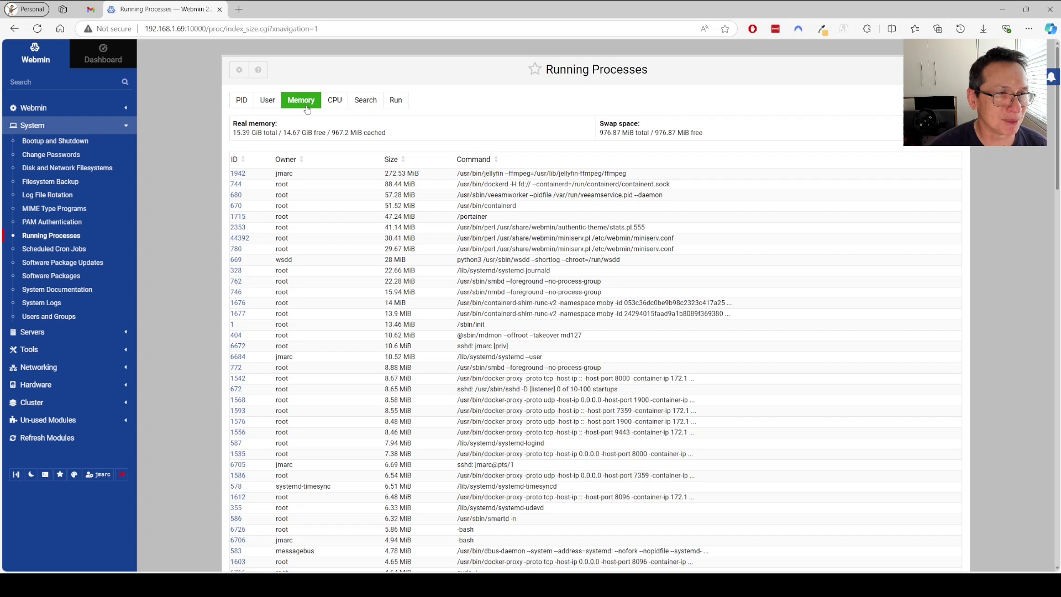
# View the Scheduled Cron Jobs and check Software Package Updates for available updates.
pyautogui.click(44, 251)
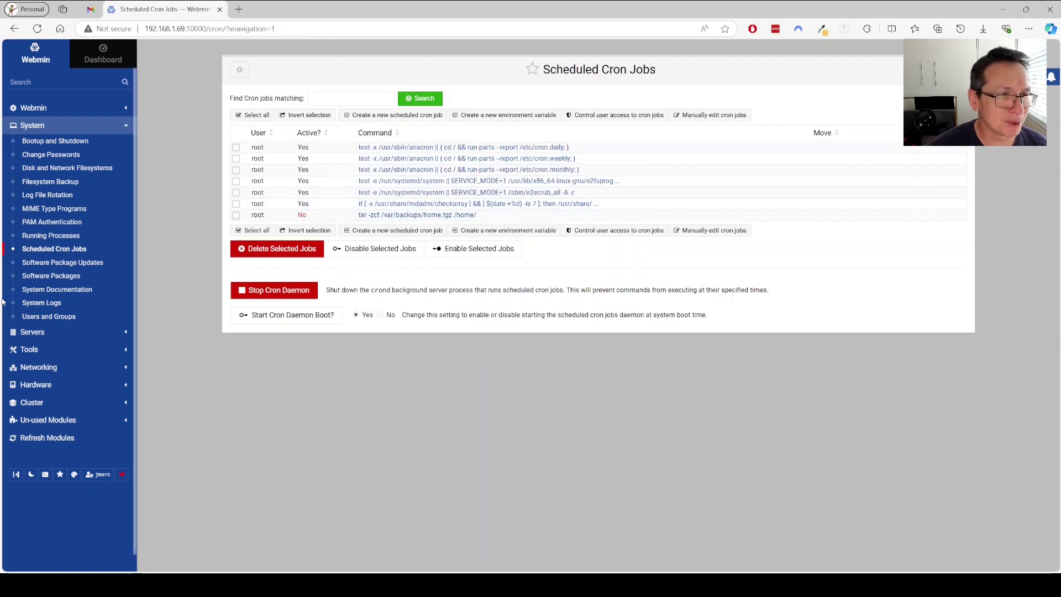
pyautogui.click(34, 264)
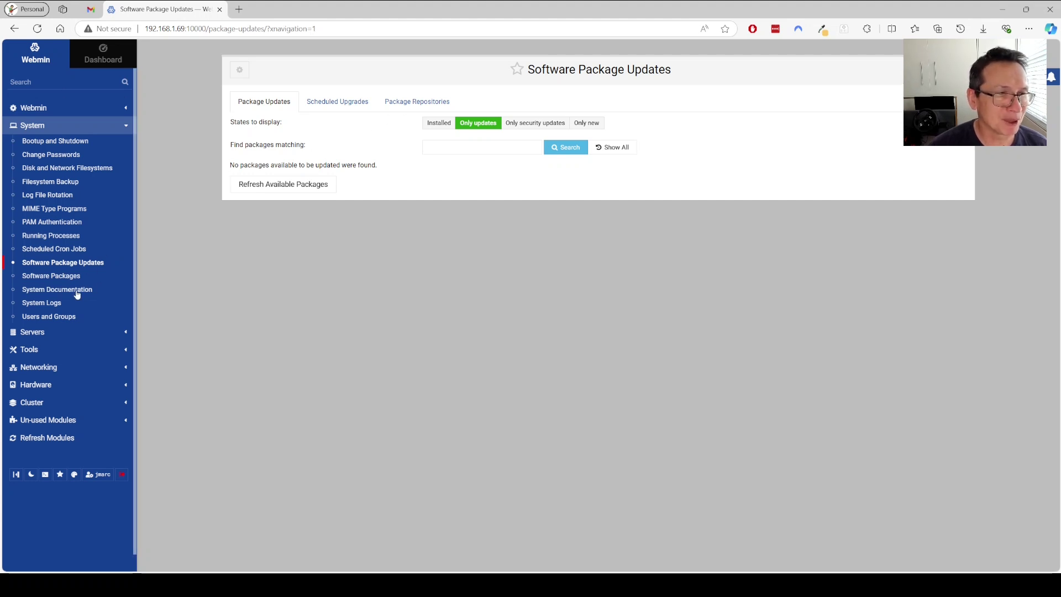
# Browse the full package tree in Software Packages to examine the installed Debian packages and their descriptions.
pyautogui.click(44, 278)
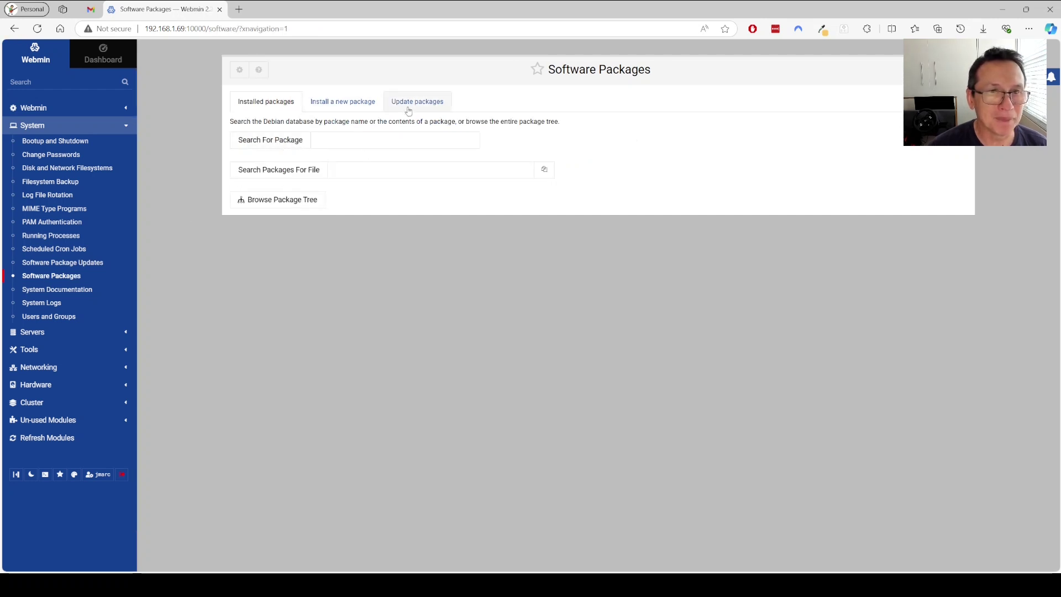
pyautogui.click(284, 203)
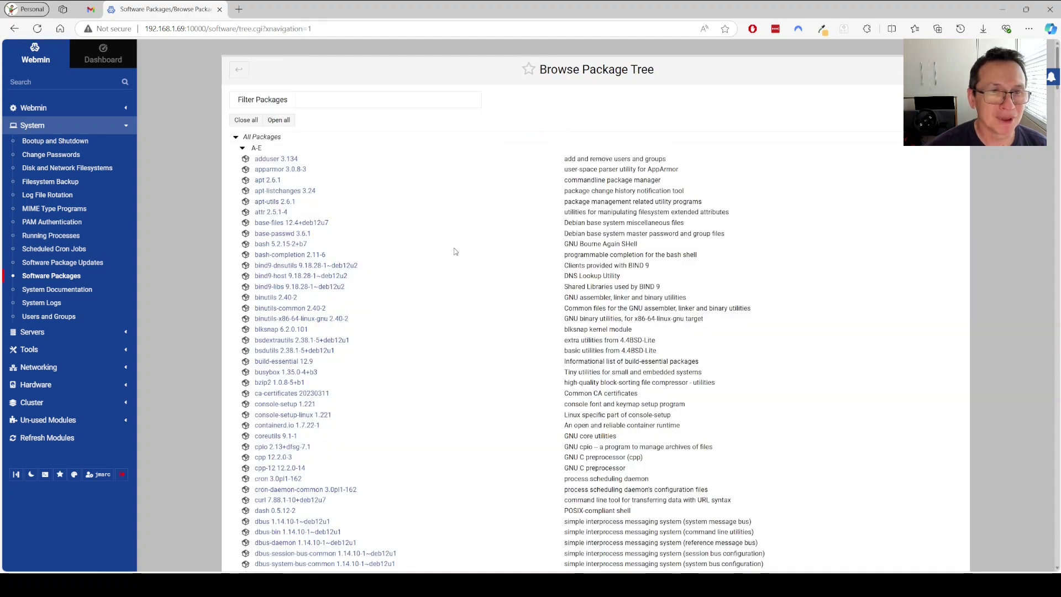
pyautogui.scroll(-10, 455, 252)
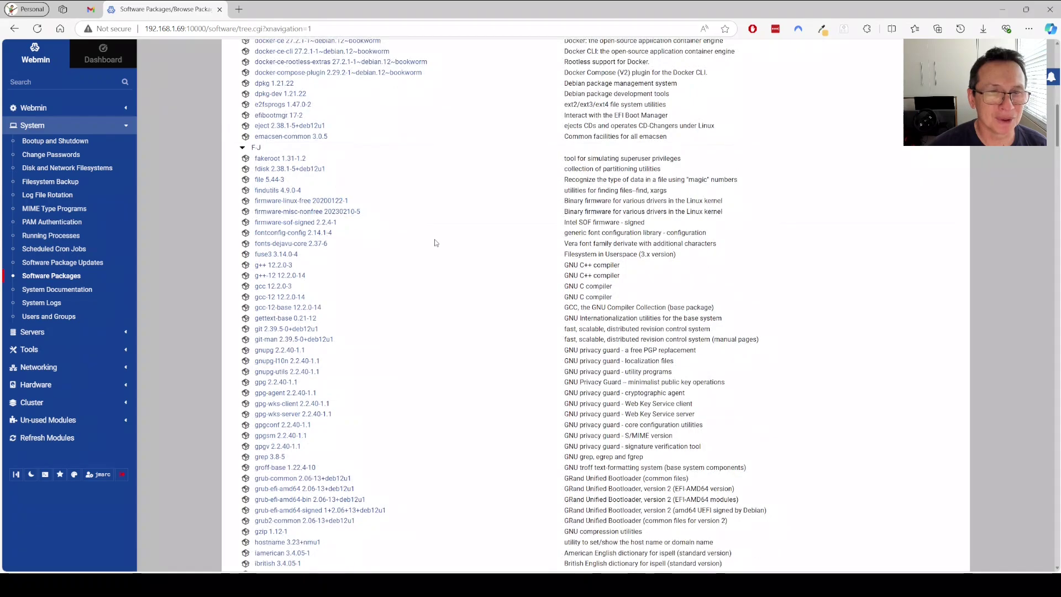
pyautogui.scroll(10, 434, 241)
pyautogui.scroll(-12, 428, 239)
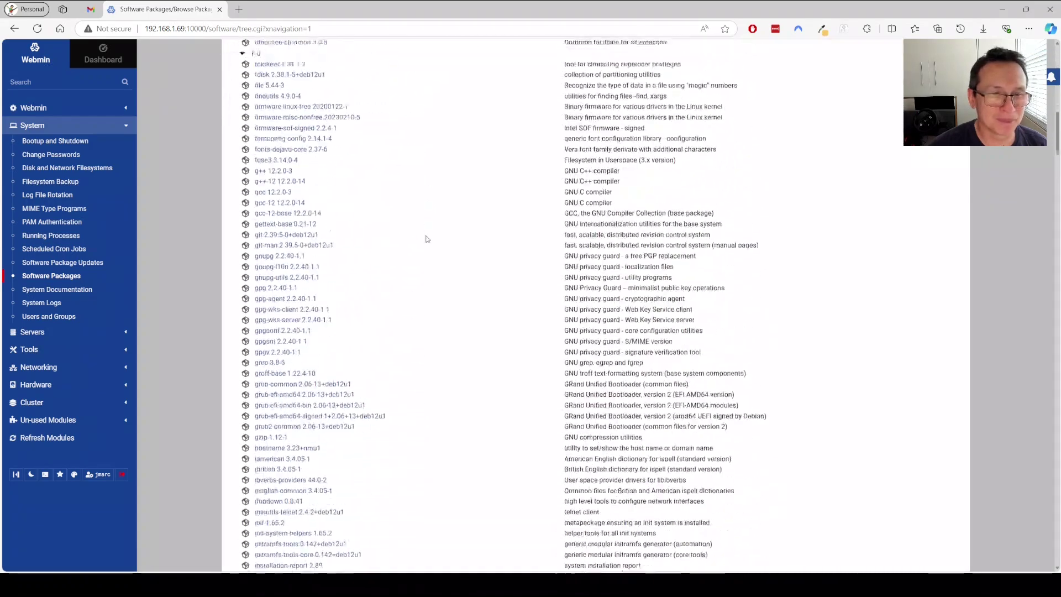
pyautogui.scroll(-15, 426, 239)
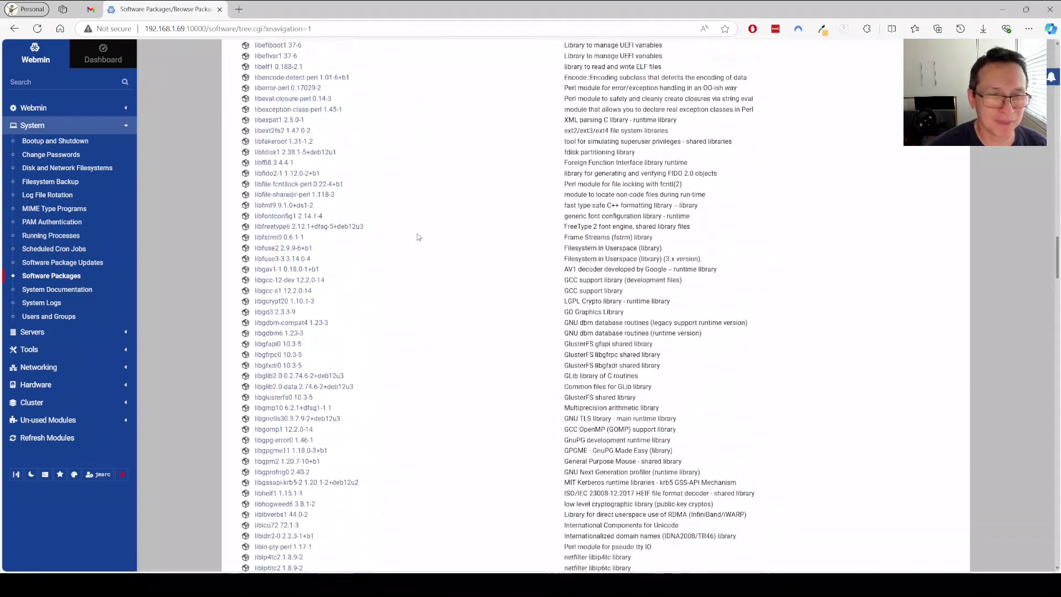
pyautogui.scroll(15, 418, 237)
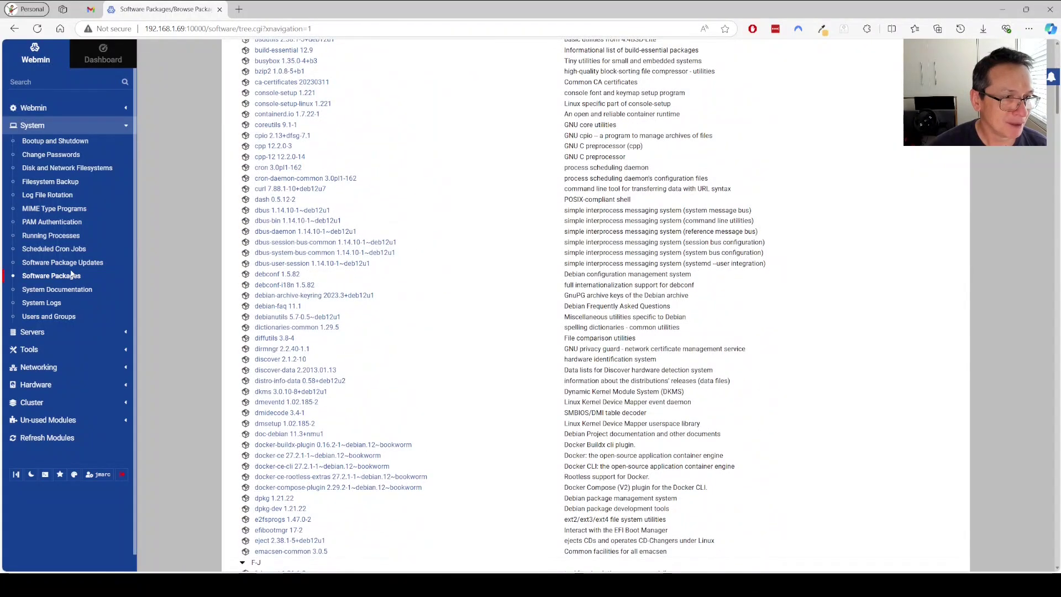
# Open the system journal in System Logs, review the module's log display configuration and return to the journal.
pyautogui.click(38, 308)
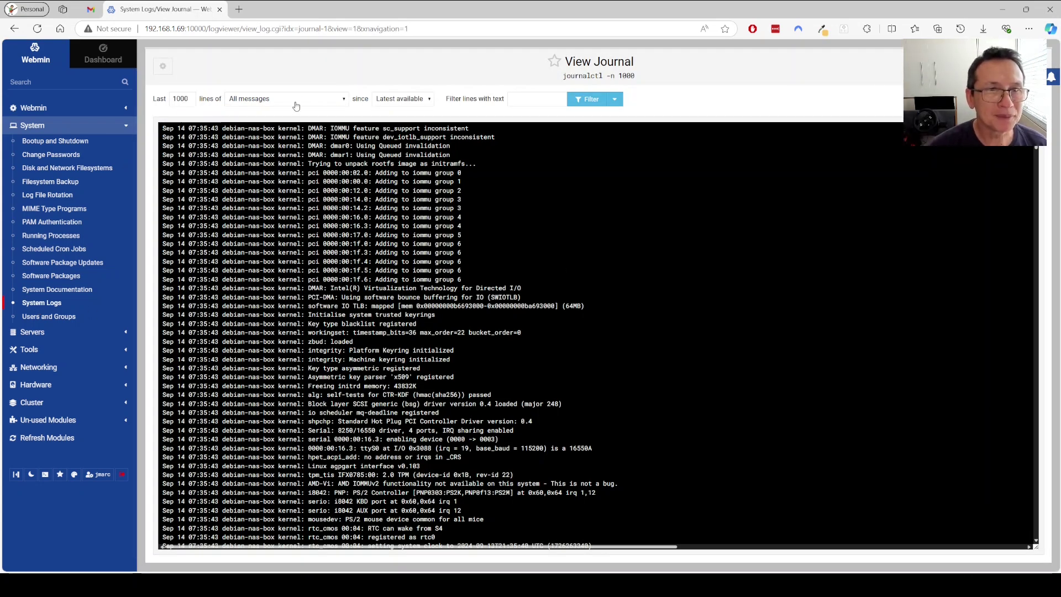
pyautogui.click(163, 66)
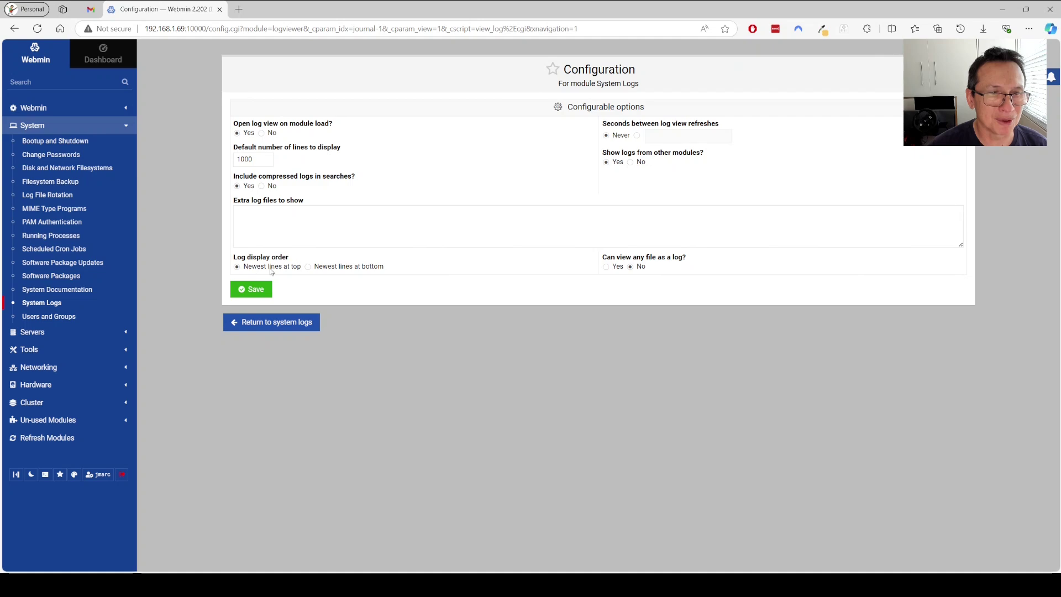
pyautogui.click(254, 329)
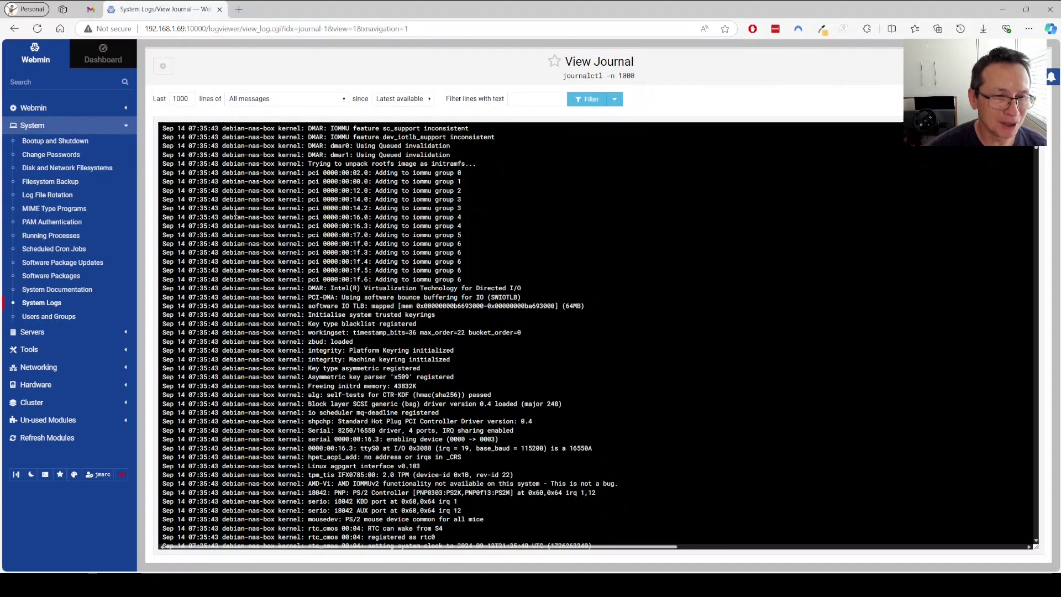
# Examine the journal messages from the oldest boot entries through to the most recent ones.
pyautogui.scroll(-5, 236, 213)
pyautogui.scroll(5, 232, 207)
pyautogui.scroll(-5, 225, 196)
pyautogui.scroll(-4, 225, 195)
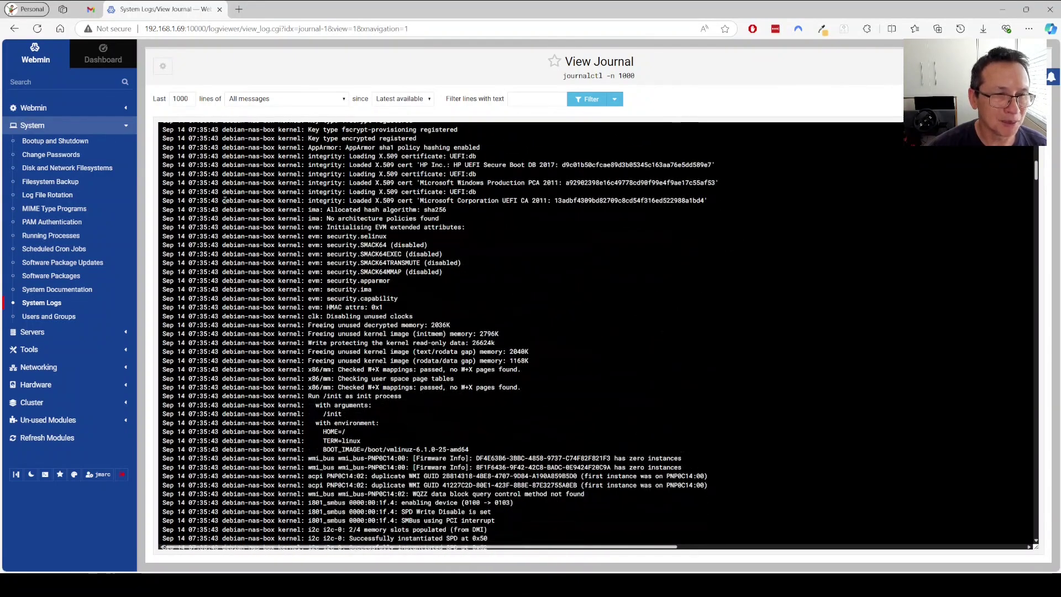
pyautogui.scroll(-20, 224, 199)
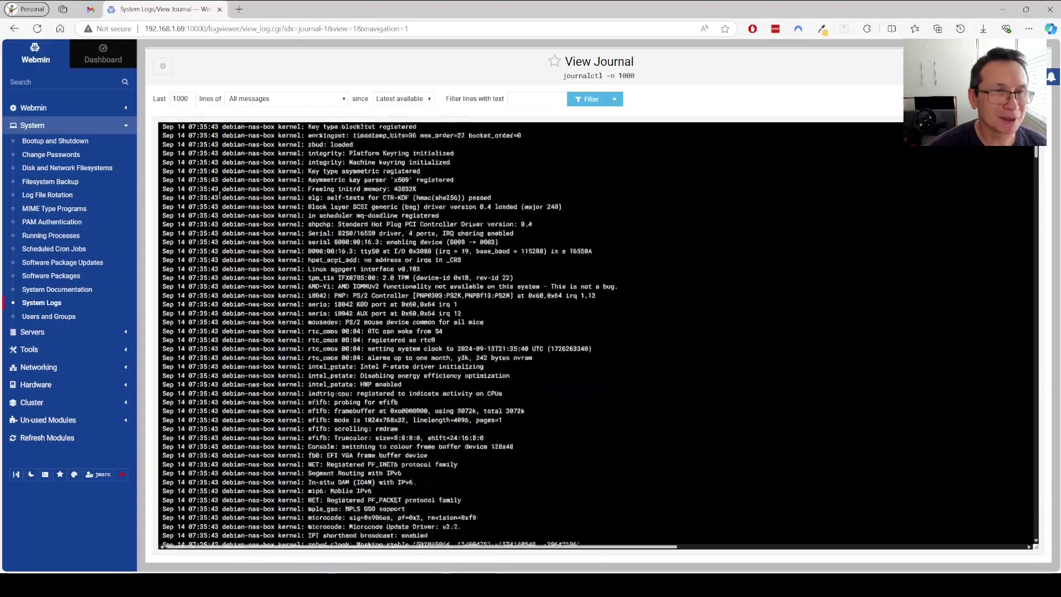
pyautogui.scroll(-15, 246, 377)
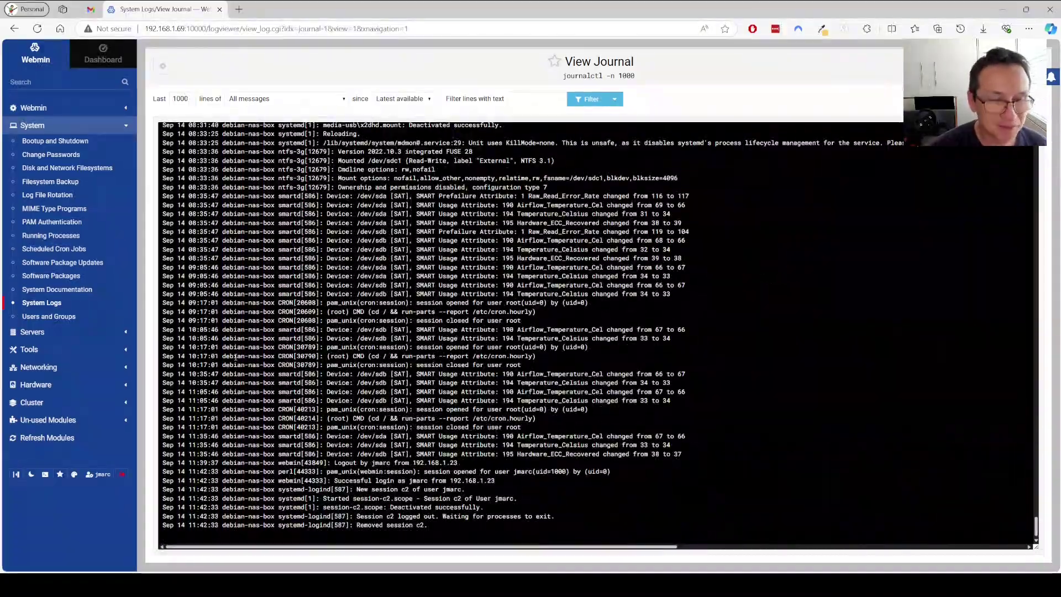
pyautogui.scroll(20, 235, 358)
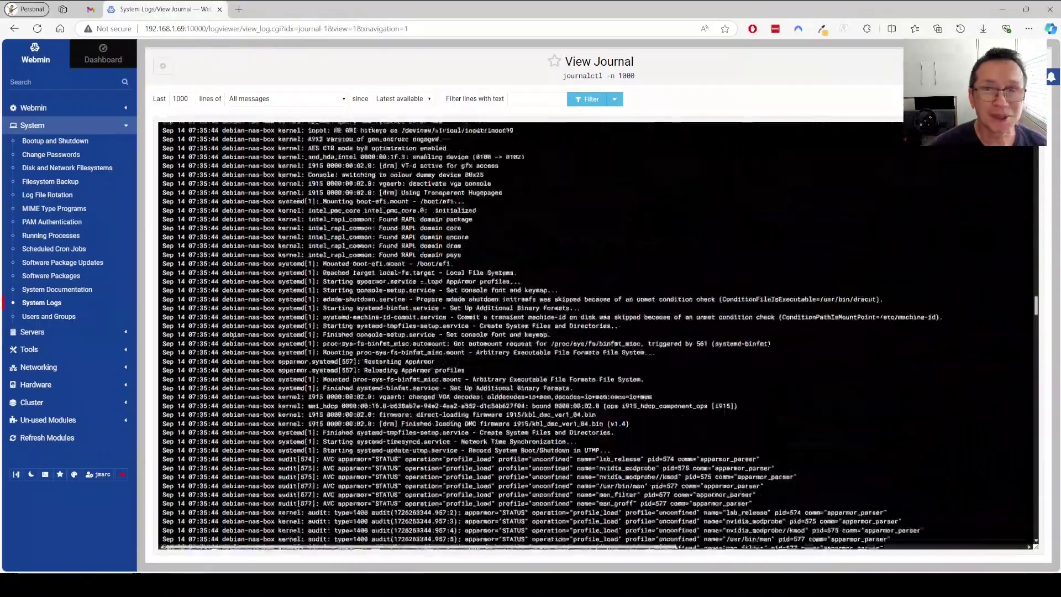
pyautogui.scroll(5, 233, 335)
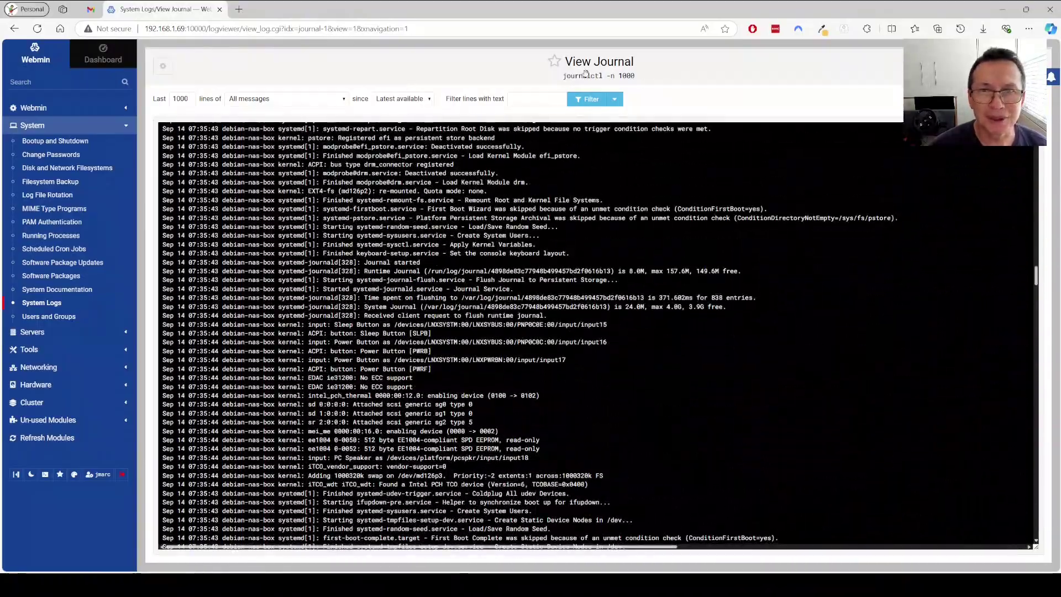
pyautogui.scroll(10, 378, 275)
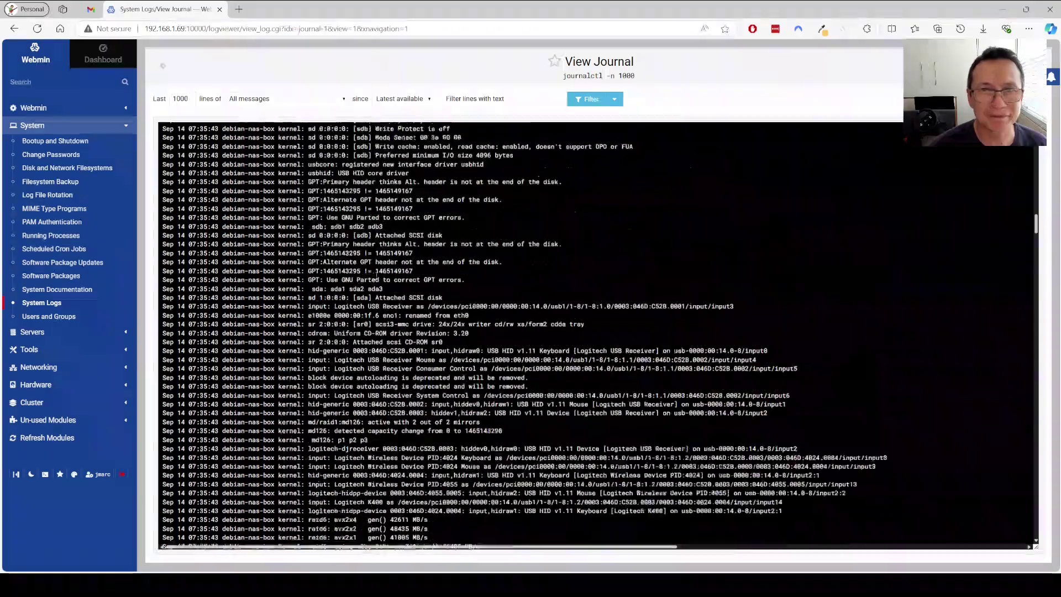
pyautogui.scroll(10, 378, 275)
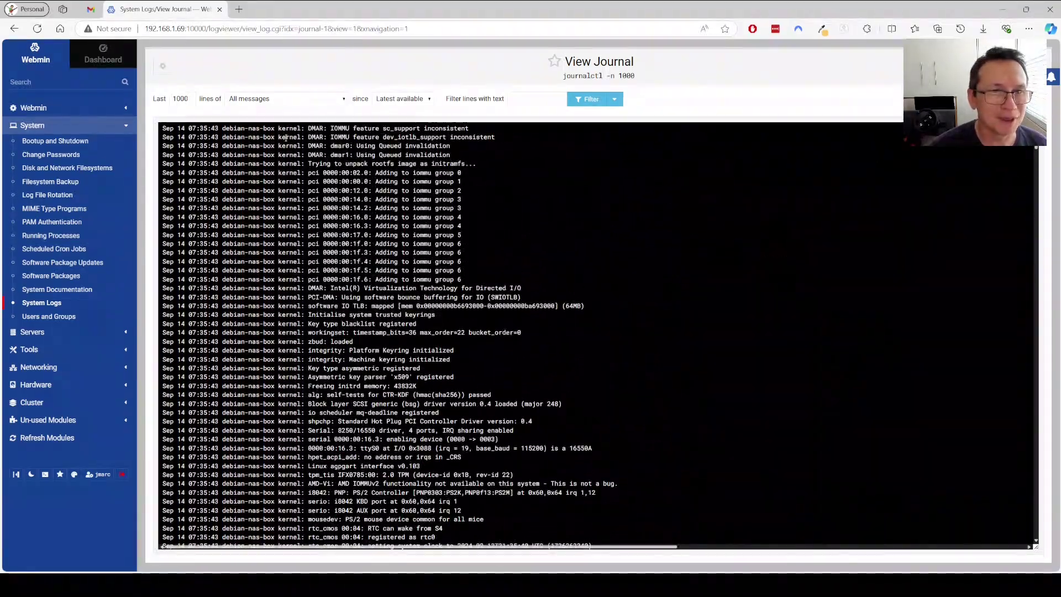
pyautogui.scroll(-15, 286, 138)
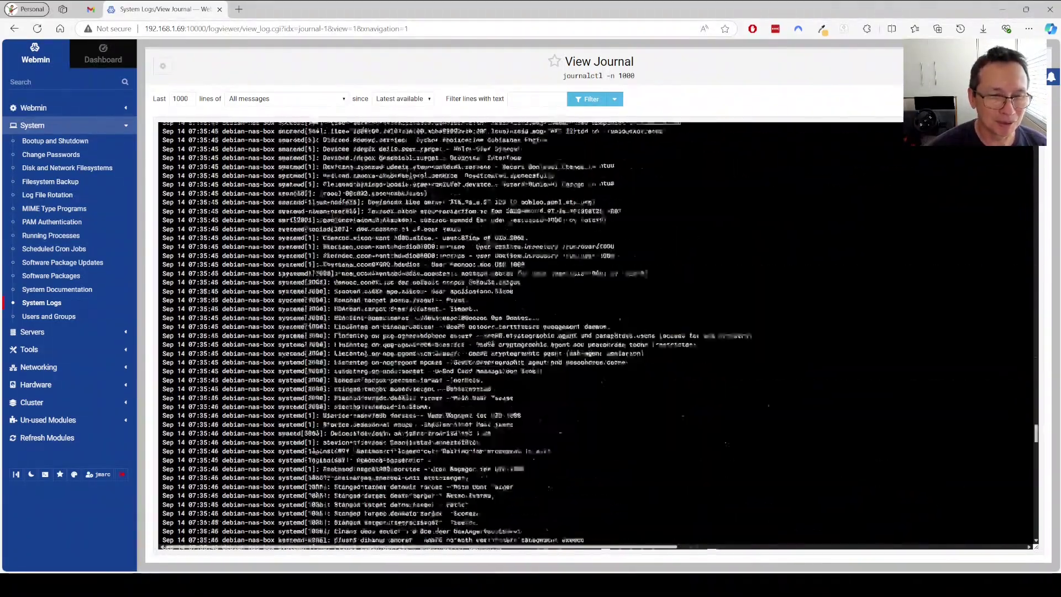
pyautogui.scroll(-15, 597, 331)
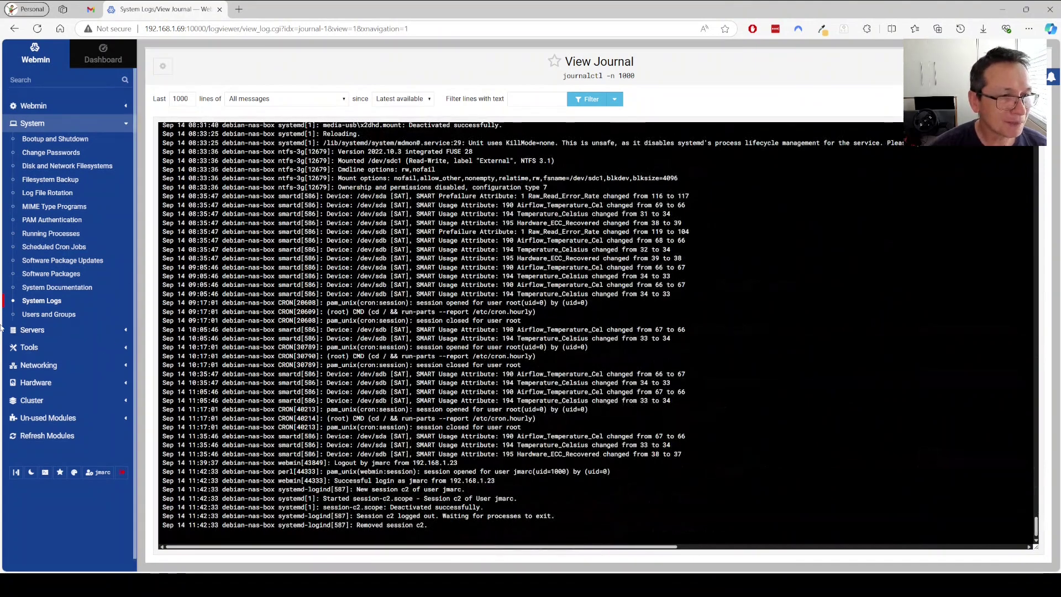
# Review the local users in Users and Groups and the account details of user ID 1000, then return to the users list.
pyautogui.click(37, 314)
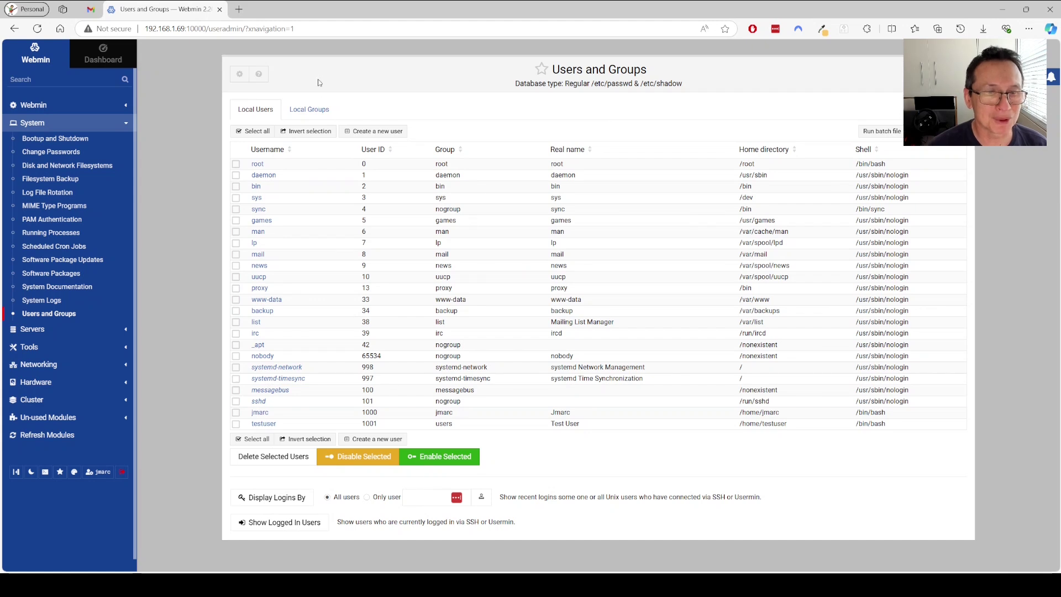
pyautogui.click(260, 414)
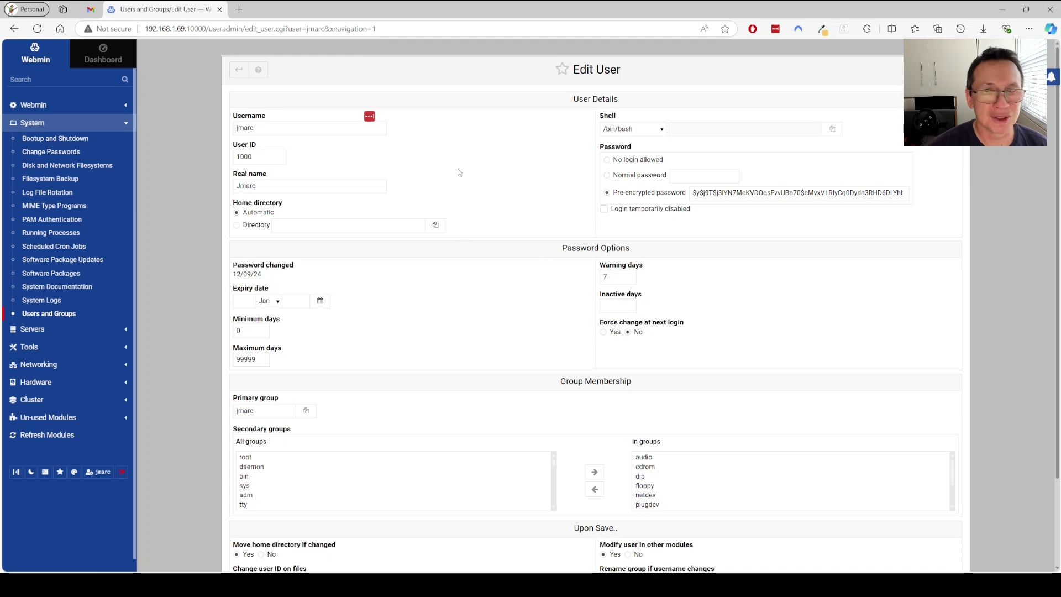
pyautogui.scroll(-2, 563, 253)
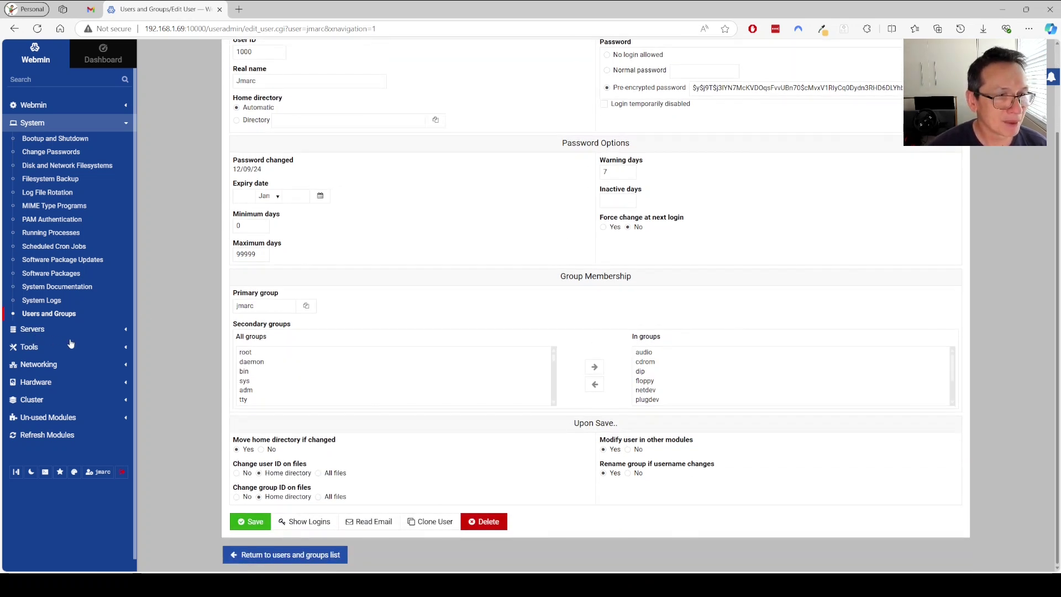
pyautogui.click(283, 564)
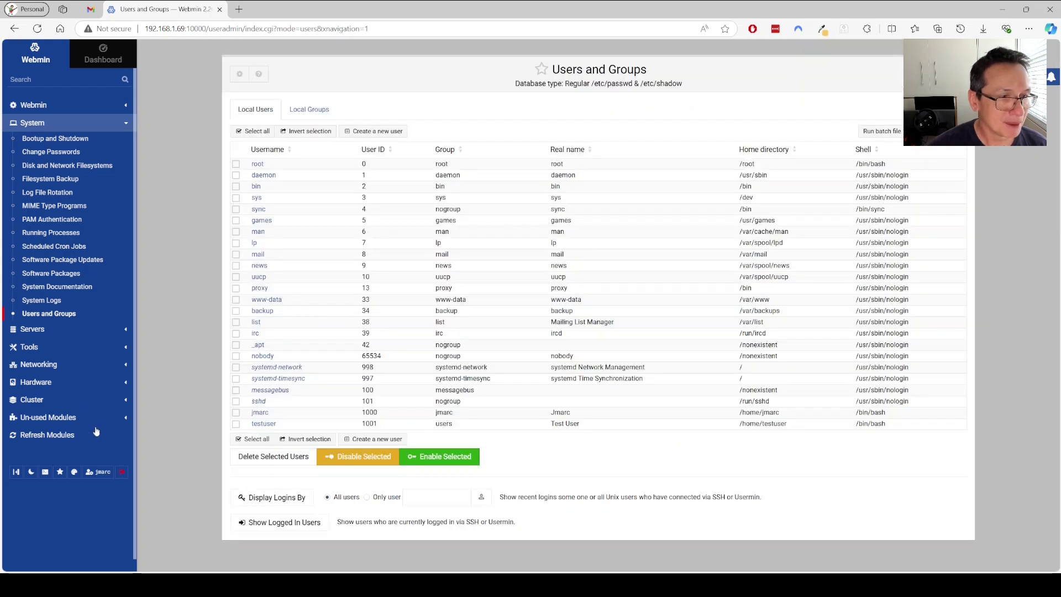
# Review the Servers modules: Samba Windows File Sharing, Read User Mail and SSH Server.
pyautogui.click(59, 332)
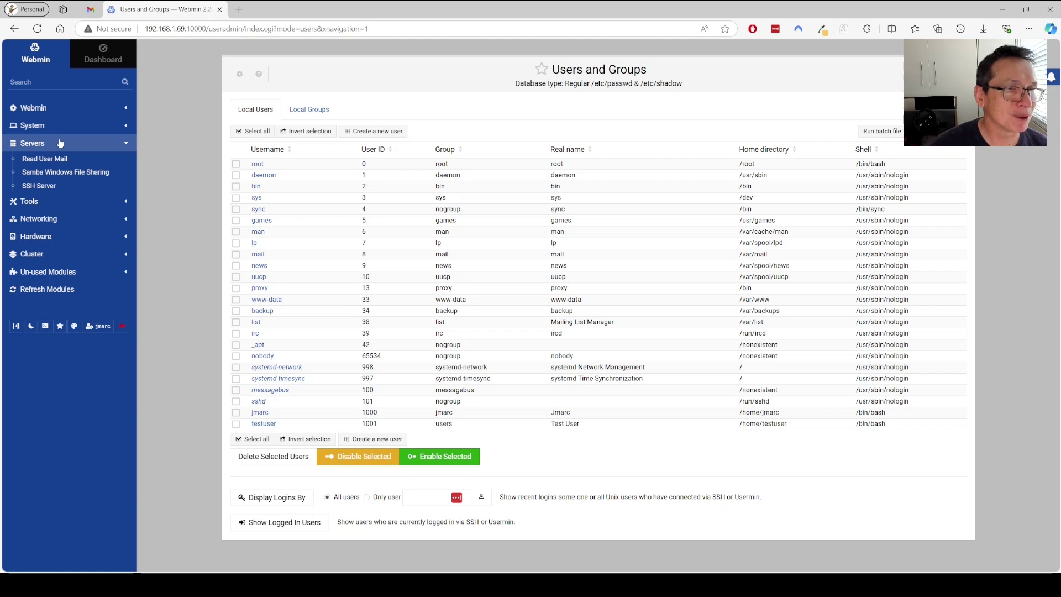
pyautogui.click(44, 174)
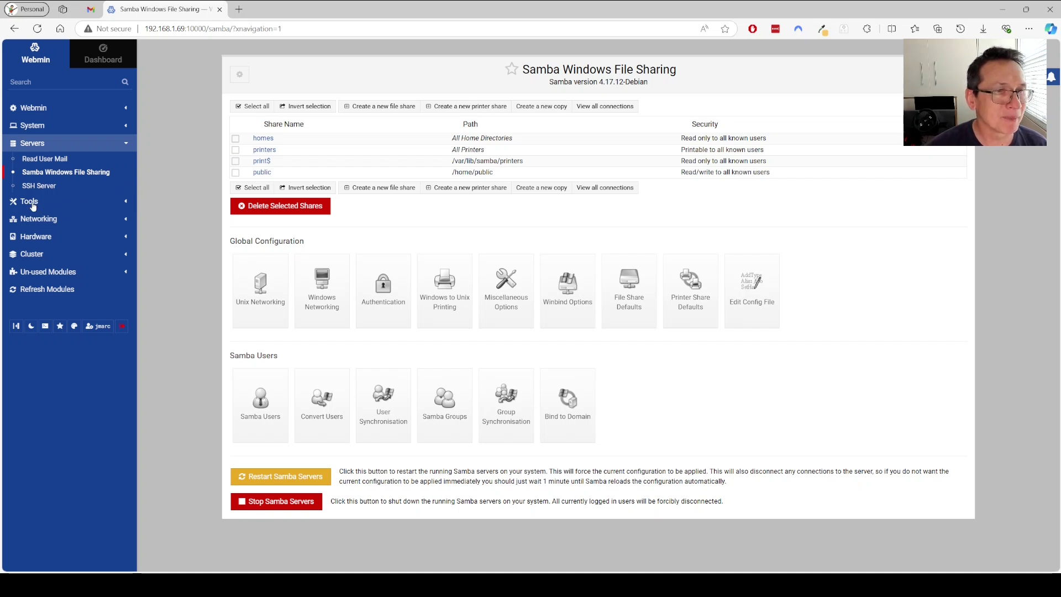
pyautogui.click(47, 159)
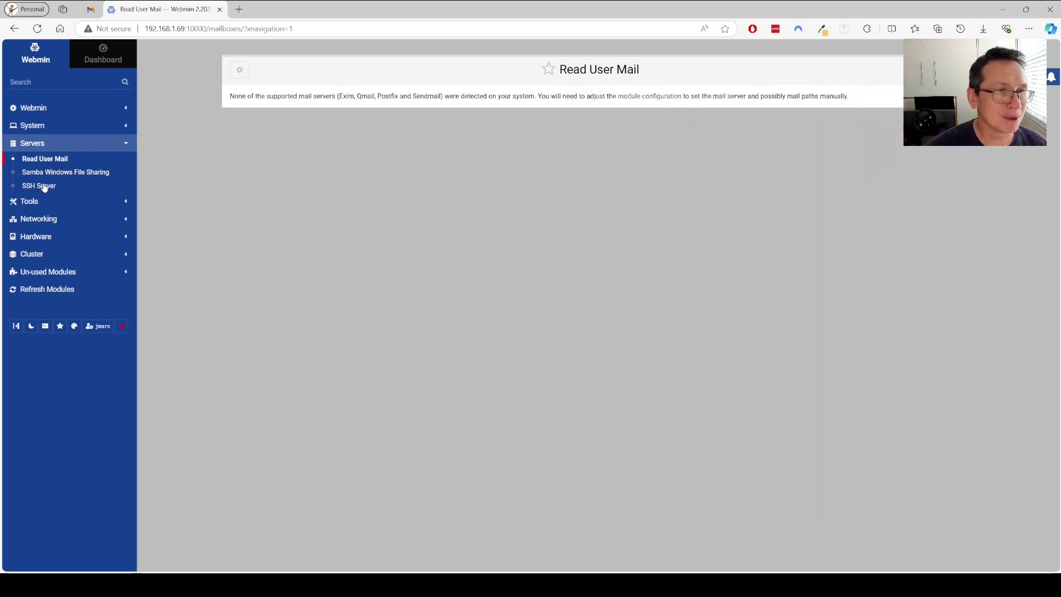
pyautogui.click(44, 185)
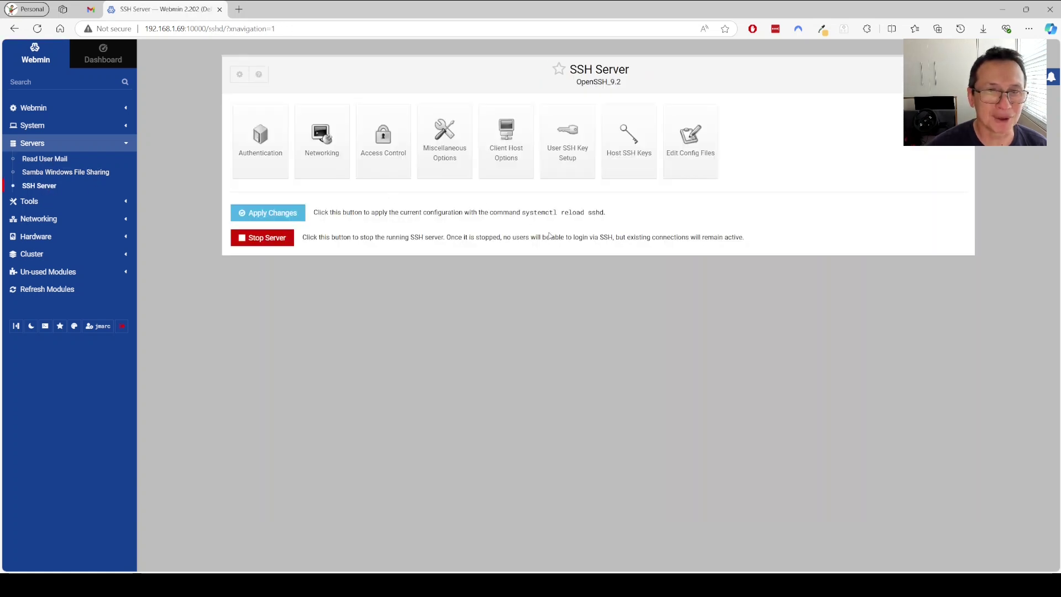
# Browse File Manager to the debian-nas-box BackupJob1 folder under /media/usb-hd/VeeamBackup and view its backup files.
pyautogui.click(31, 202)
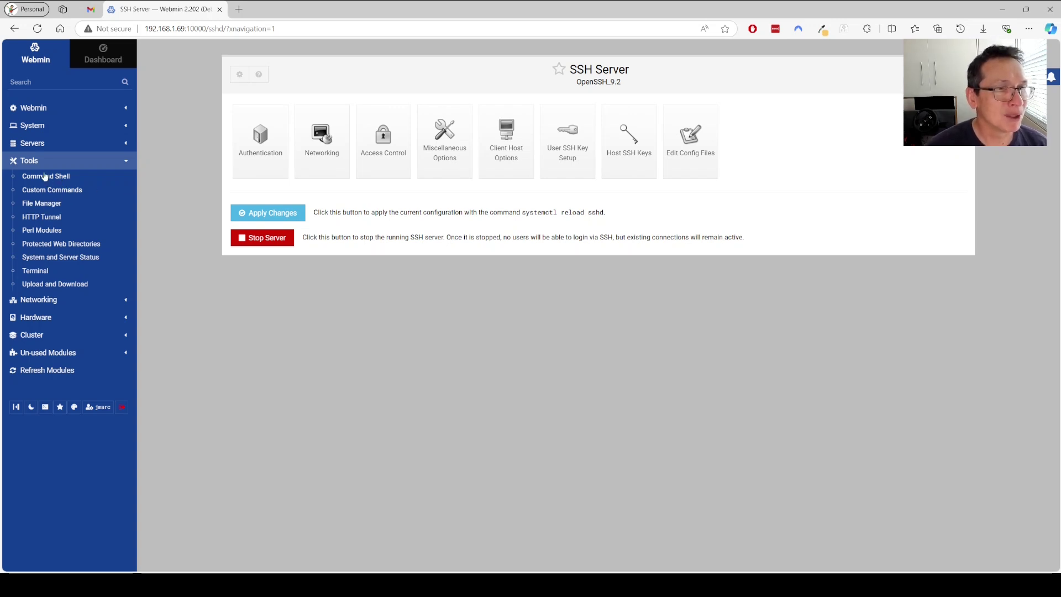
pyautogui.click(39, 205)
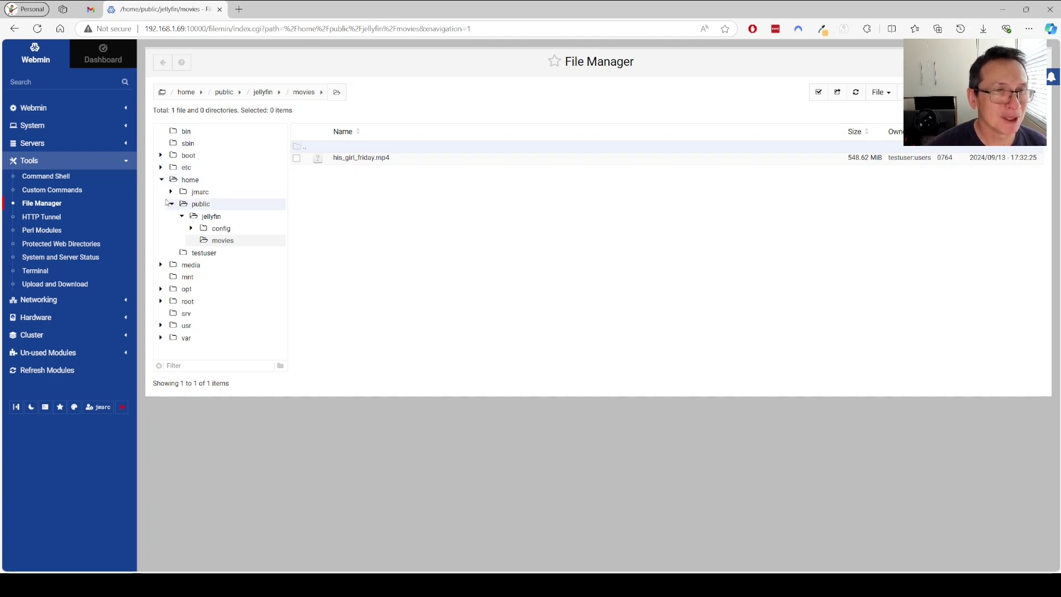
pyautogui.click(161, 180)
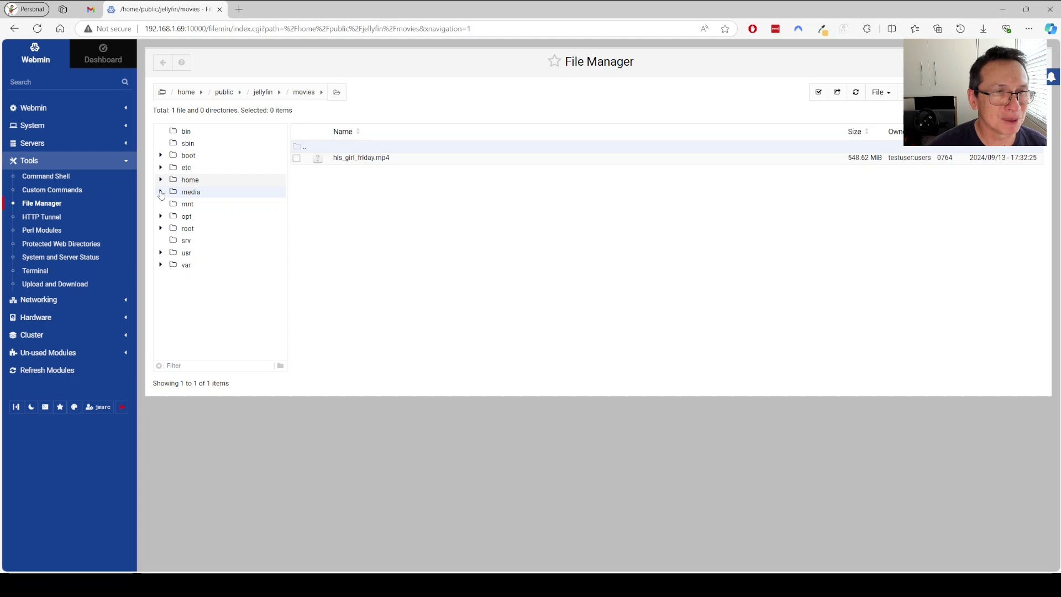
pyautogui.click(161, 192)
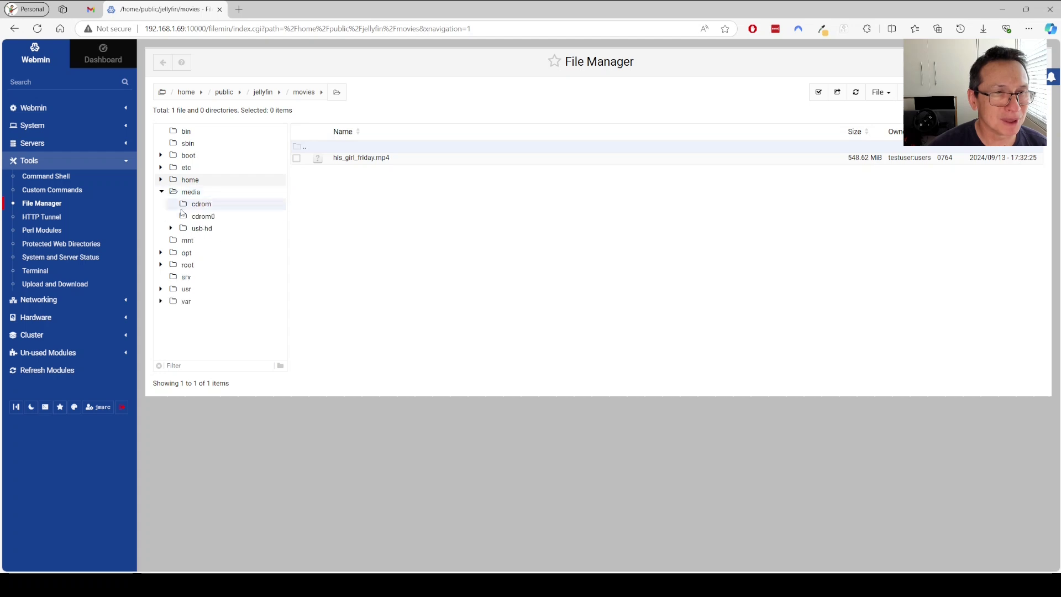
pyautogui.click(171, 229)
pyautogui.click(202, 228)
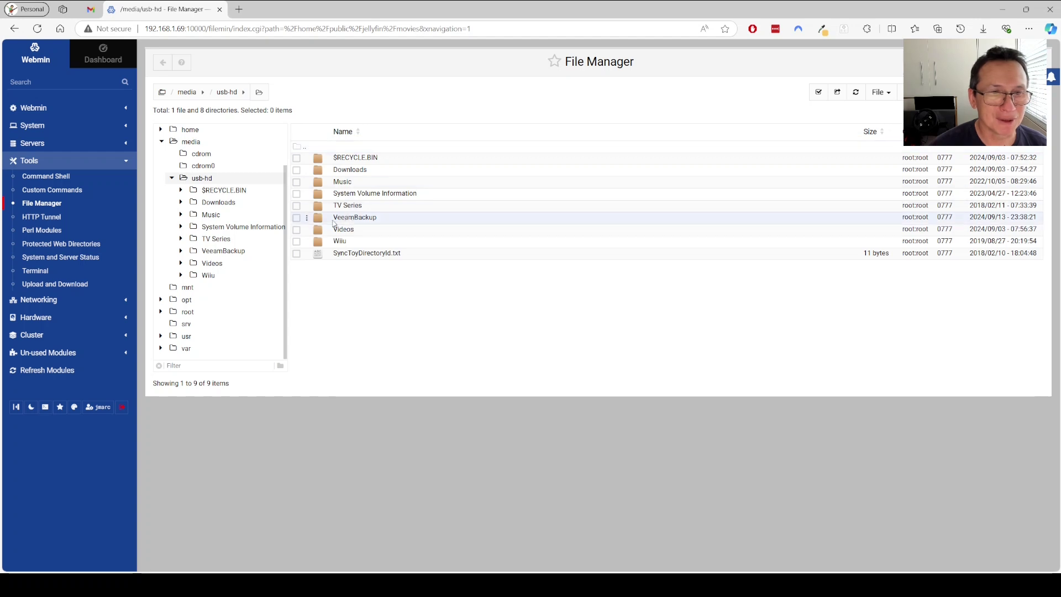
pyautogui.click(181, 250)
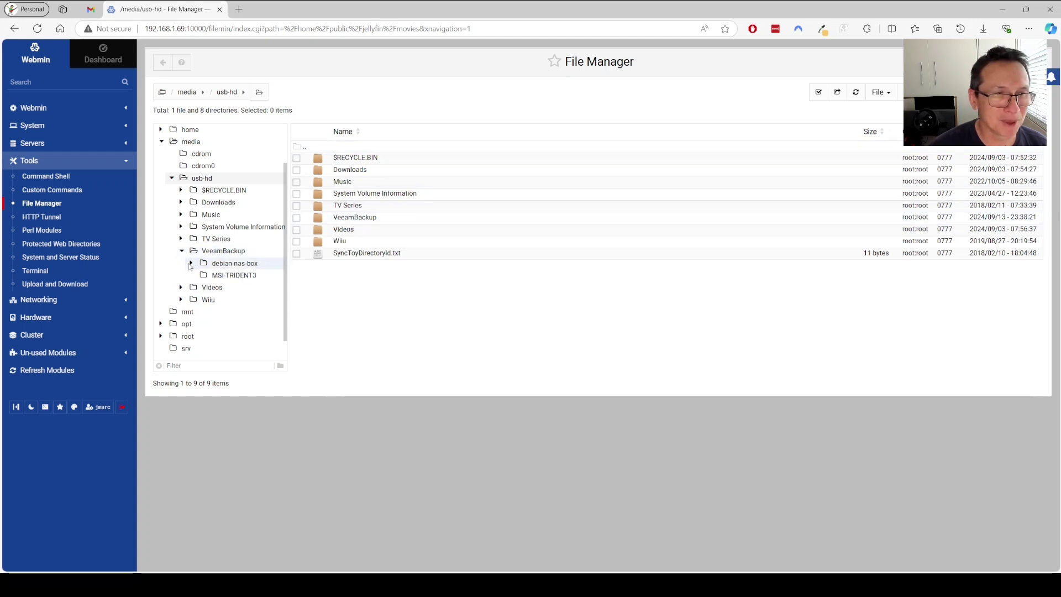
pyautogui.click(189, 265)
pyautogui.click(221, 243)
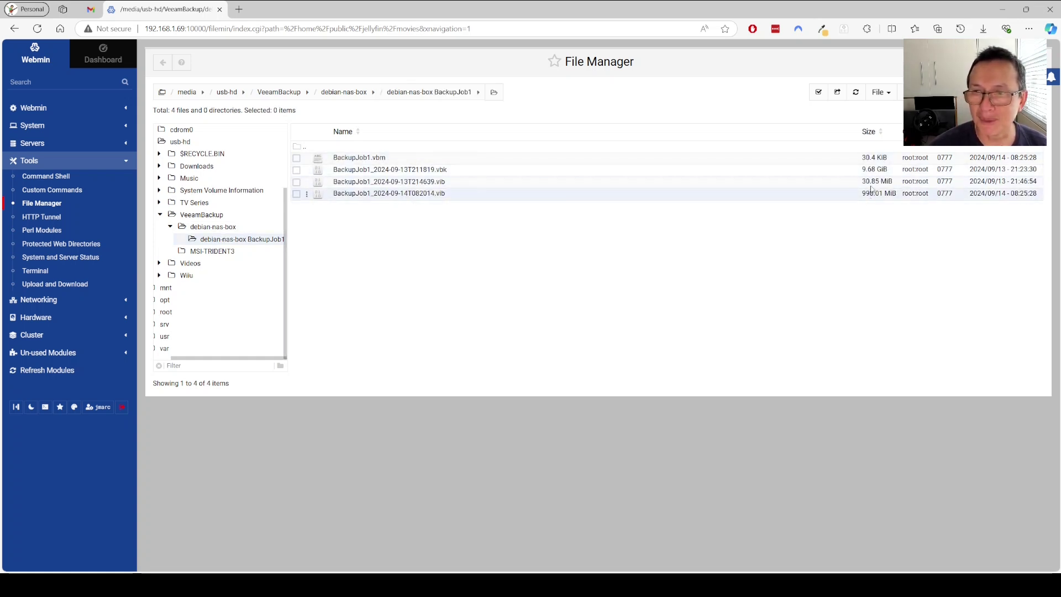
# Collapse the media folder in the directory tree and view the contents of /home/public/jellyfin/movies.
pyautogui.scroll(4, 210, 207)
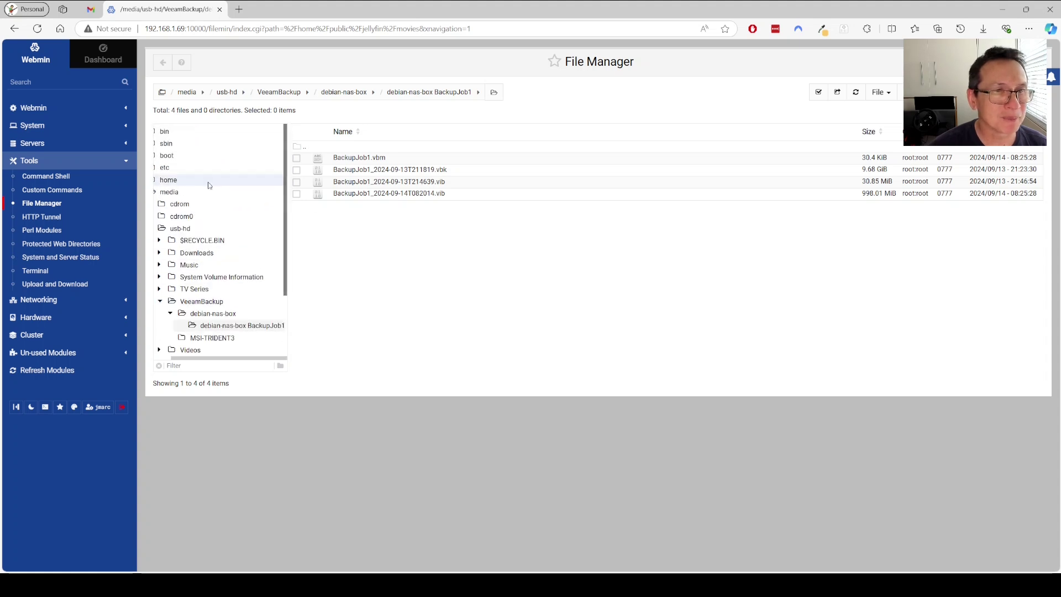
pyautogui.moveTo(192, 358); pyautogui.dragTo(166, 359)
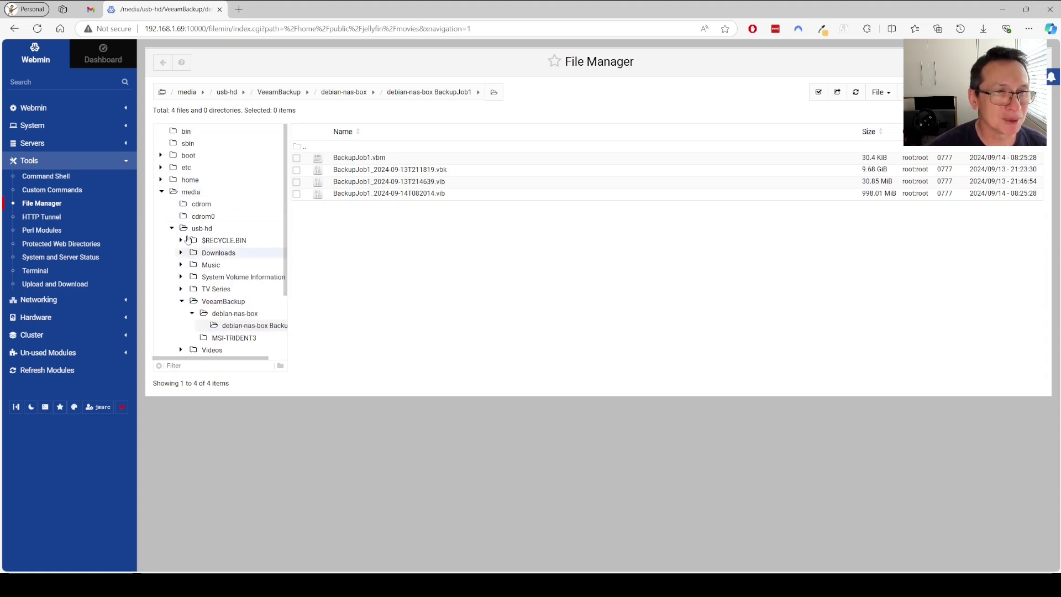
pyautogui.click(161, 192)
pyautogui.click(160, 180)
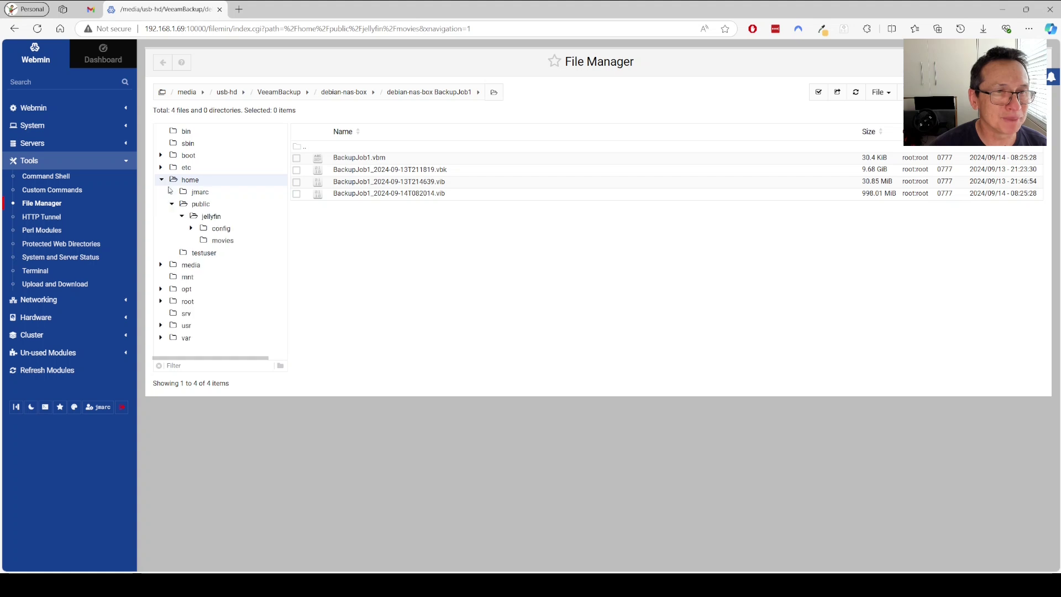
pyautogui.click(210, 217)
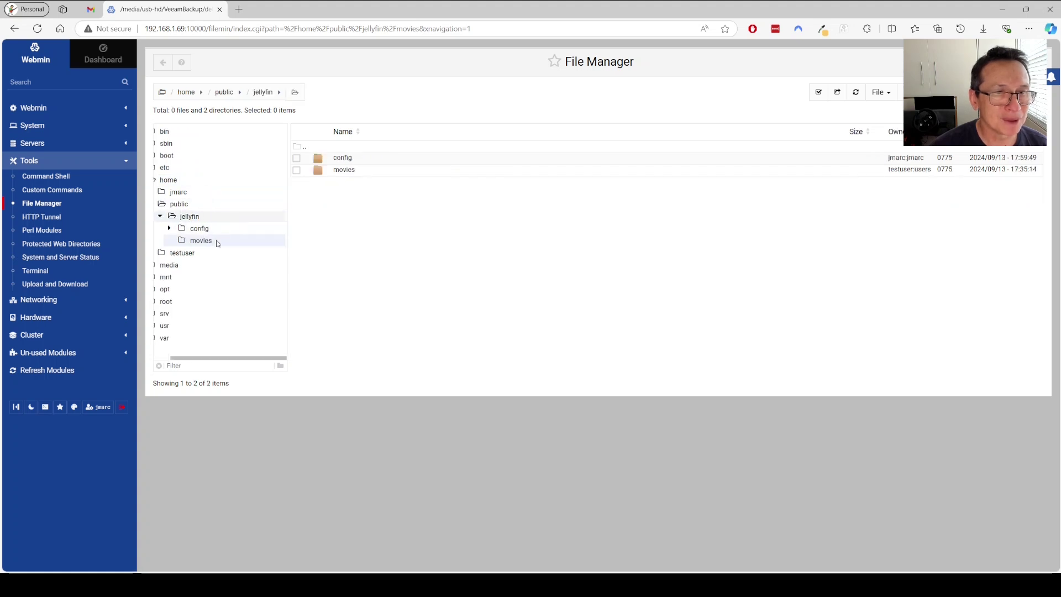
pyautogui.click(200, 241)
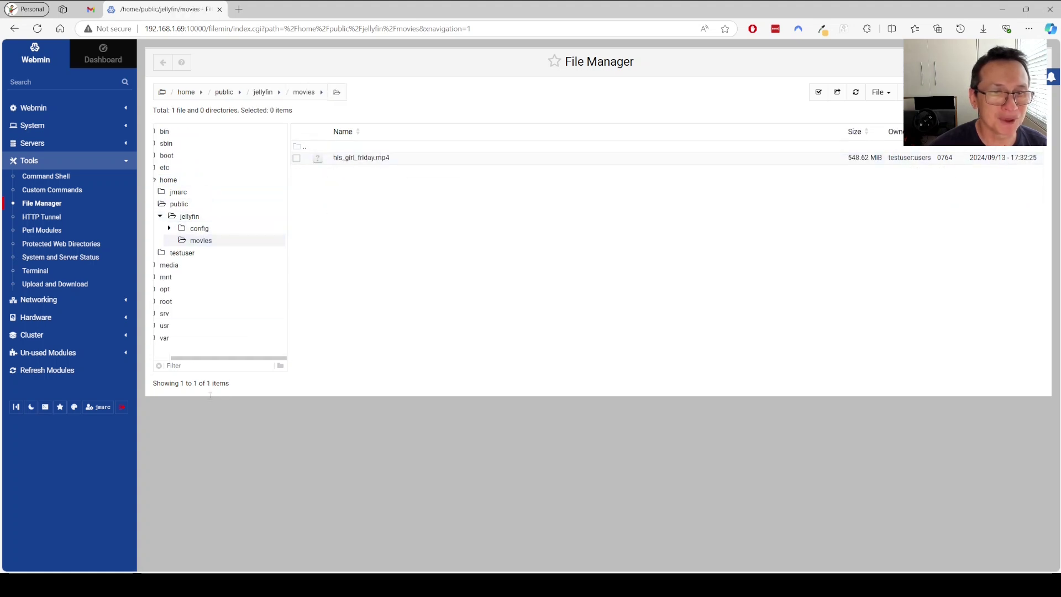
pyautogui.moveTo(231, 357); pyautogui.dragTo(212, 357)
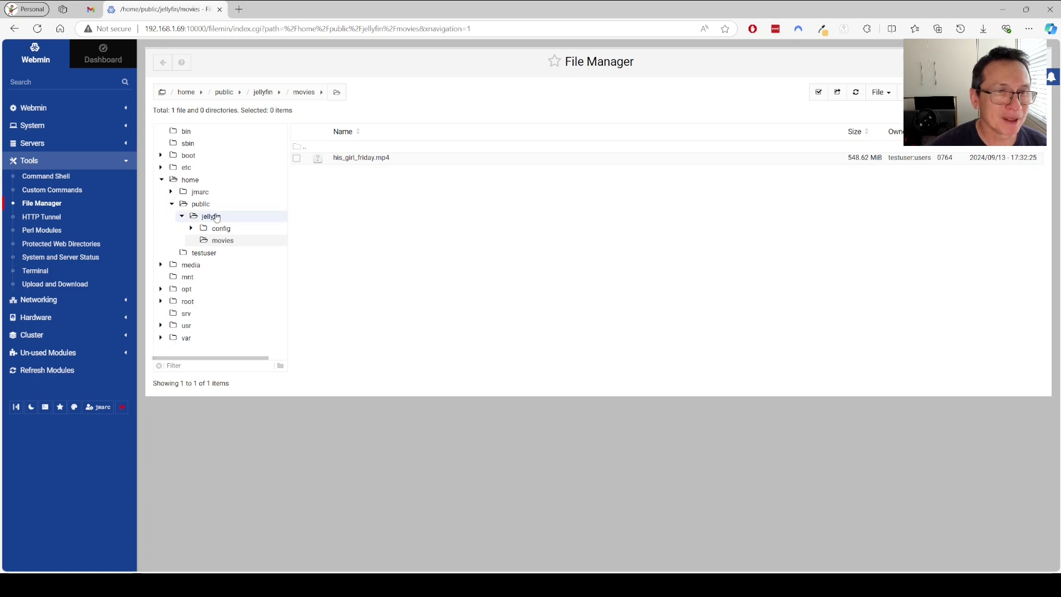
# View the file actions available for his_girl_friday.mp4, deselect the file and collapse the jellyfin folder.
pyautogui.rightClick(364, 159)
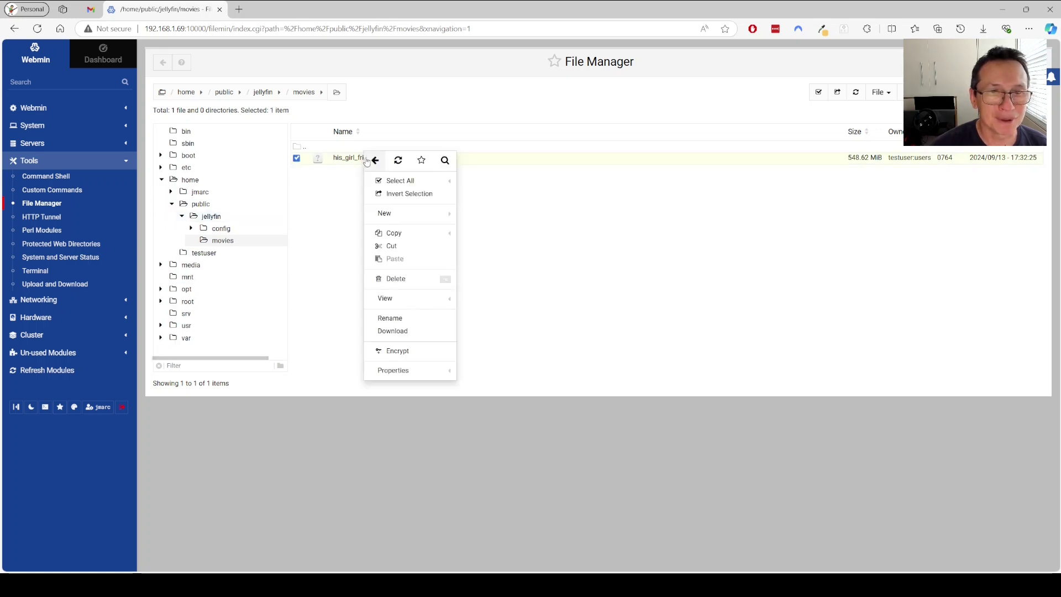
pyautogui.moveTo(426, 221)
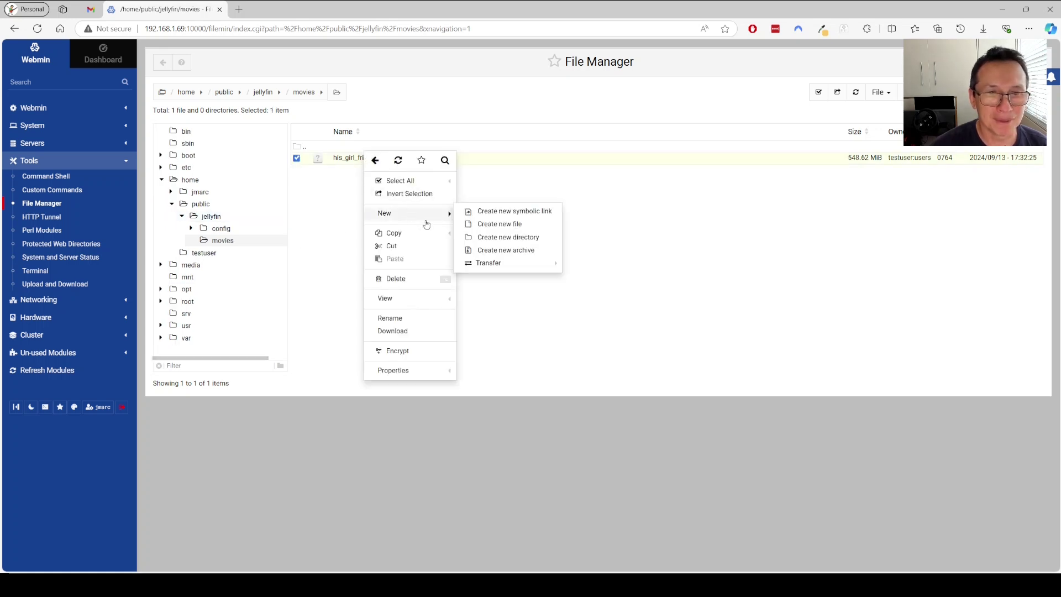
pyautogui.click(330, 275)
pyautogui.click(297, 158)
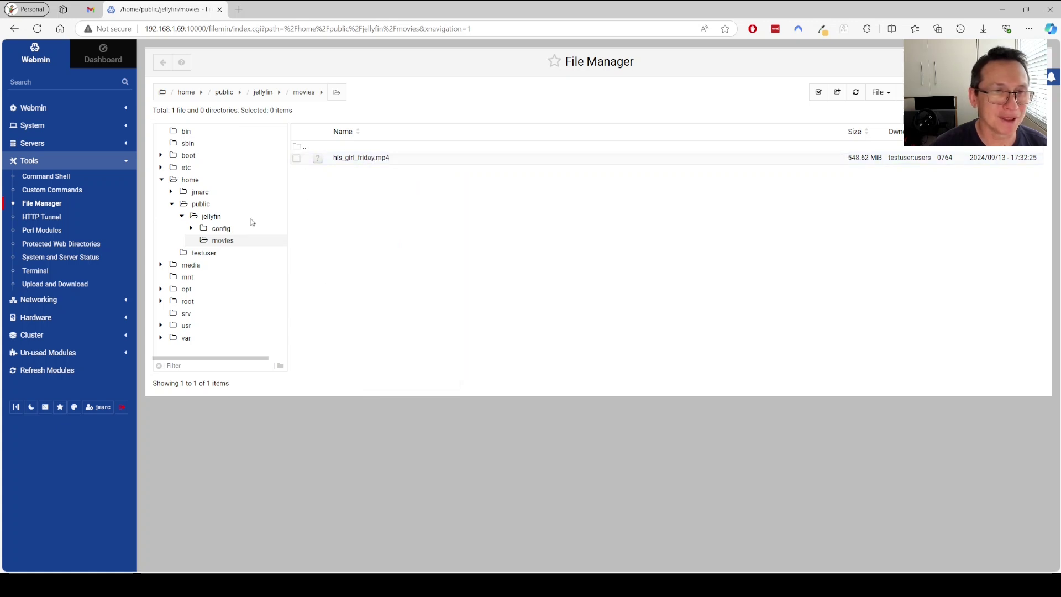
pyautogui.click(182, 217)
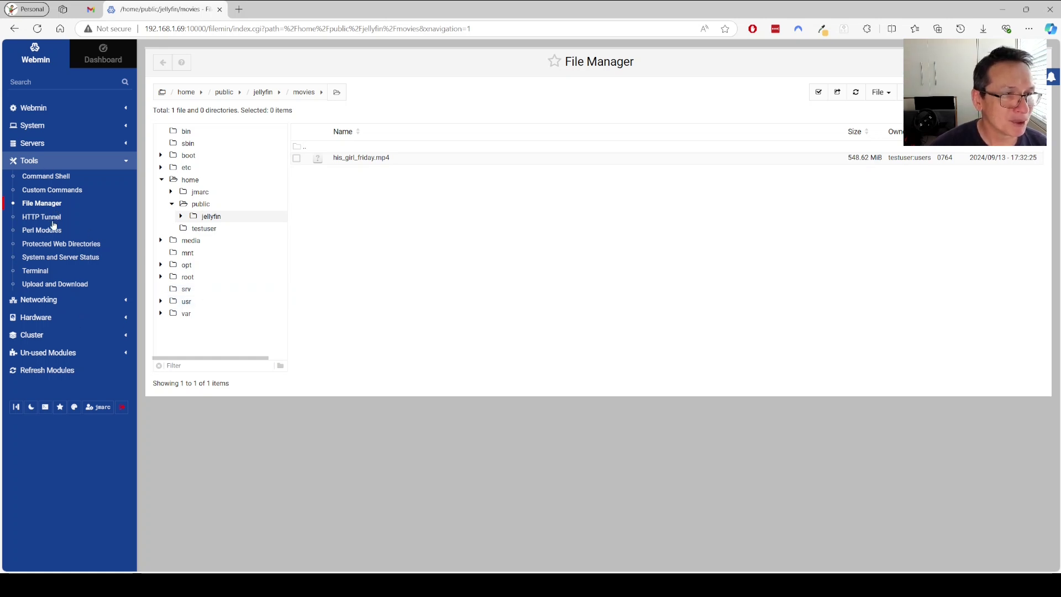
# Review the CPU Temp and RAID Device Status monitors in System and Server Status, then return to the service list.
pyautogui.click(51, 259)
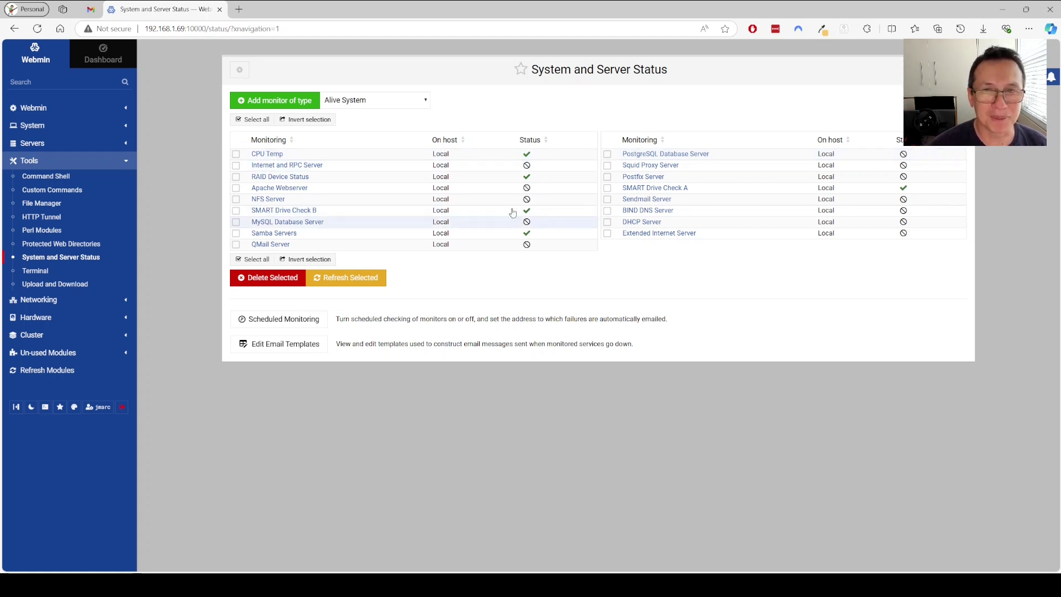
pyautogui.click(273, 155)
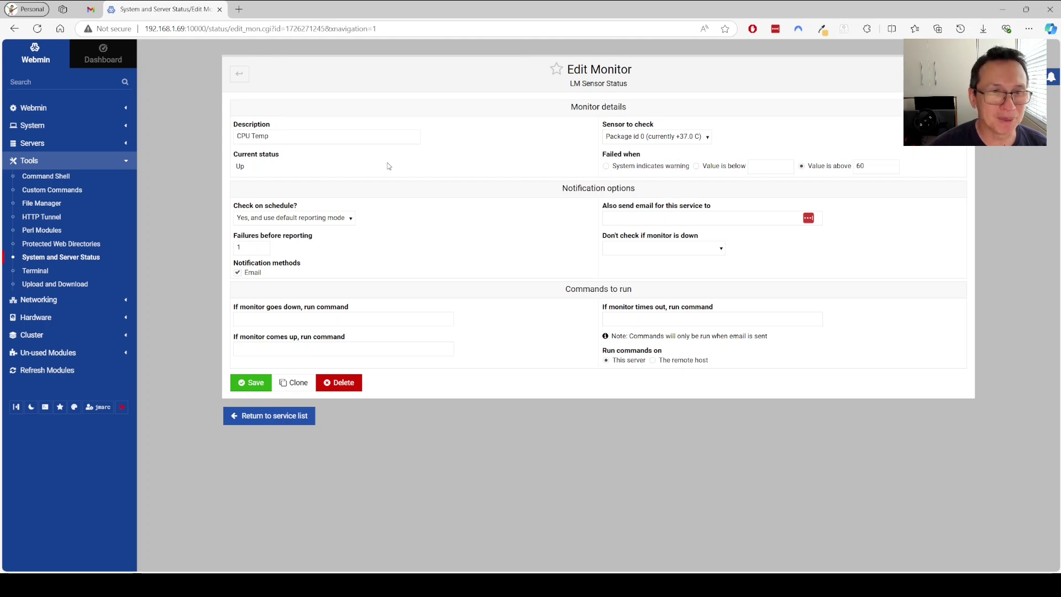
pyautogui.moveTo(871, 168); pyautogui.dragTo(835, 168)
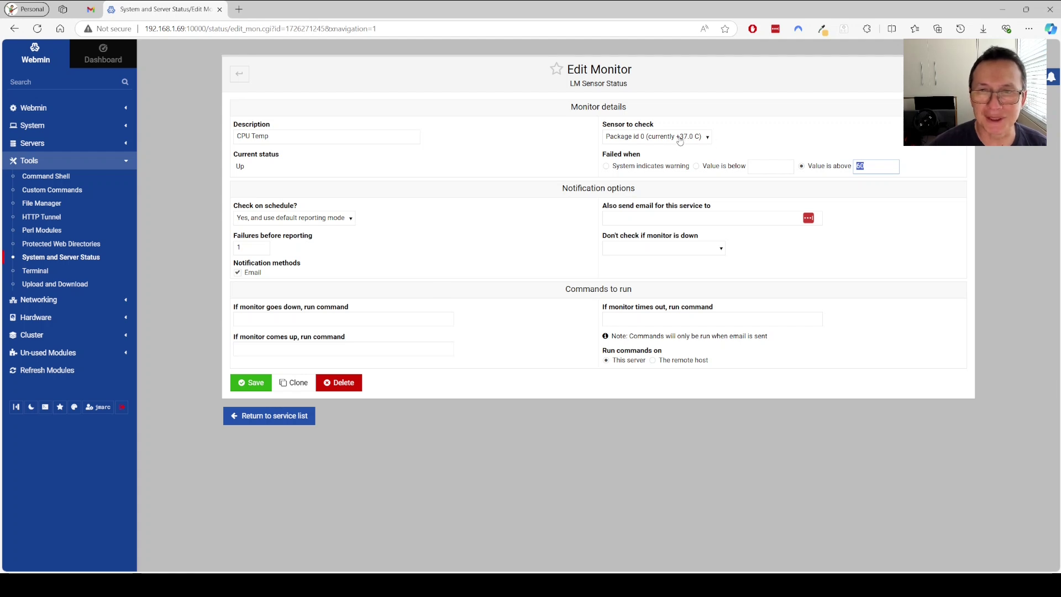
pyautogui.click(275, 421)
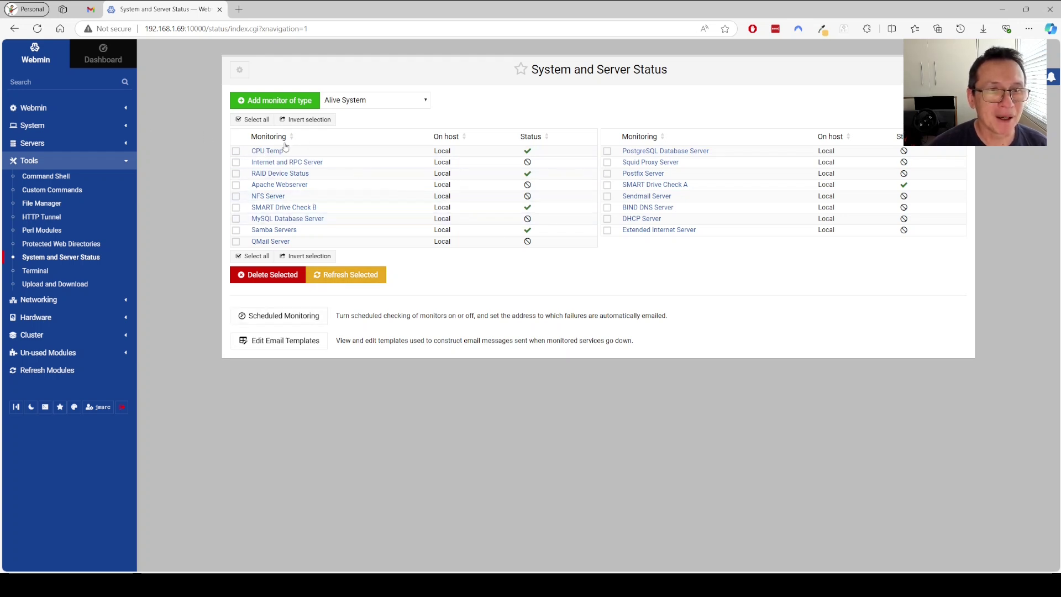
pyautogui.click(279, 174)
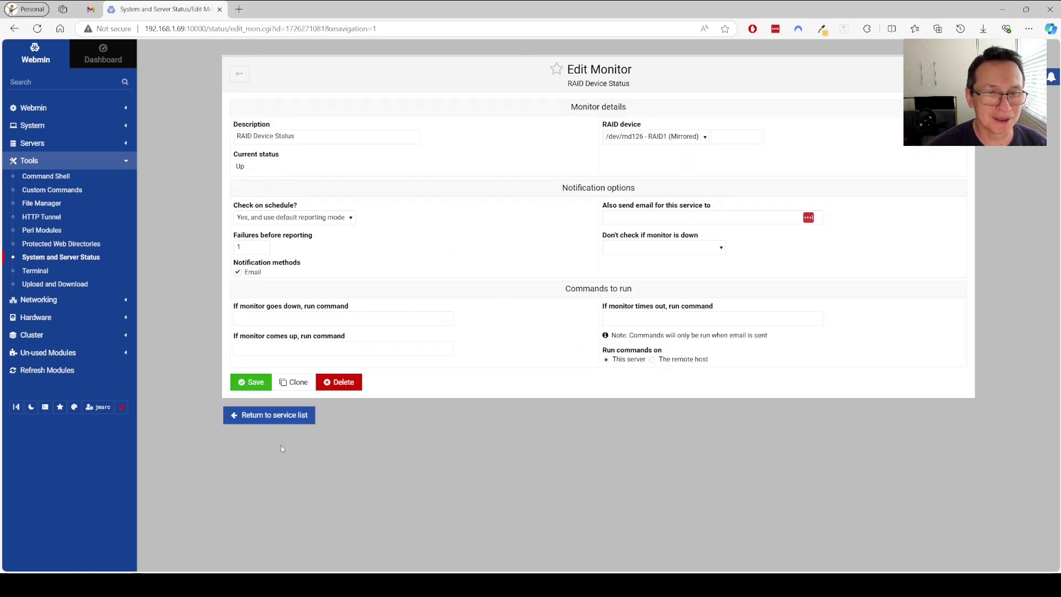
pyautogui.click(266, 416)
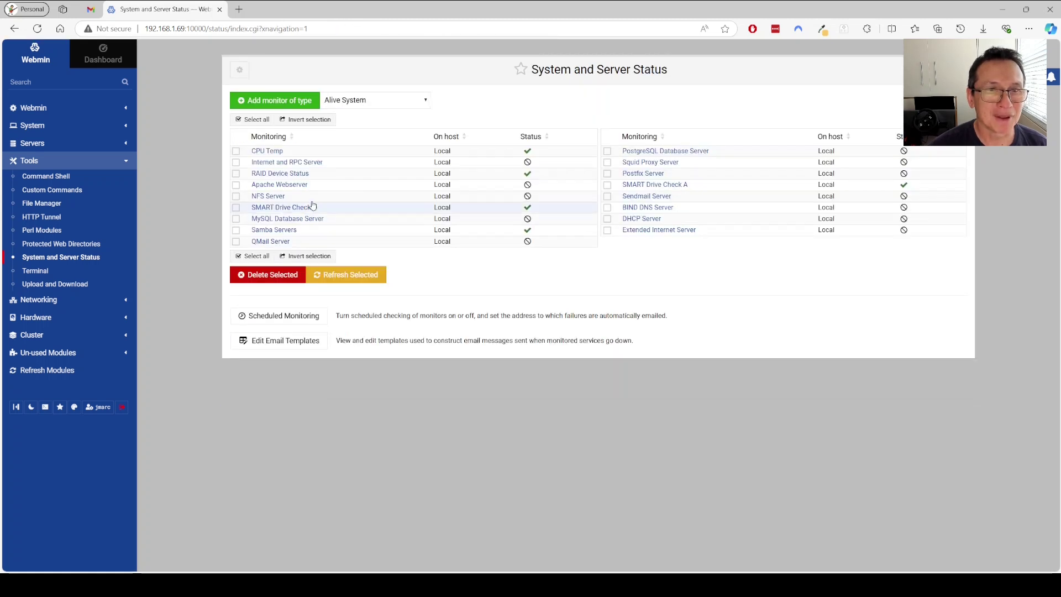
# Browse the available monitor types, view the creation form for a MySQL Database Server monitor and return to the service list without creating it.
pyautogui.click(371, 105)
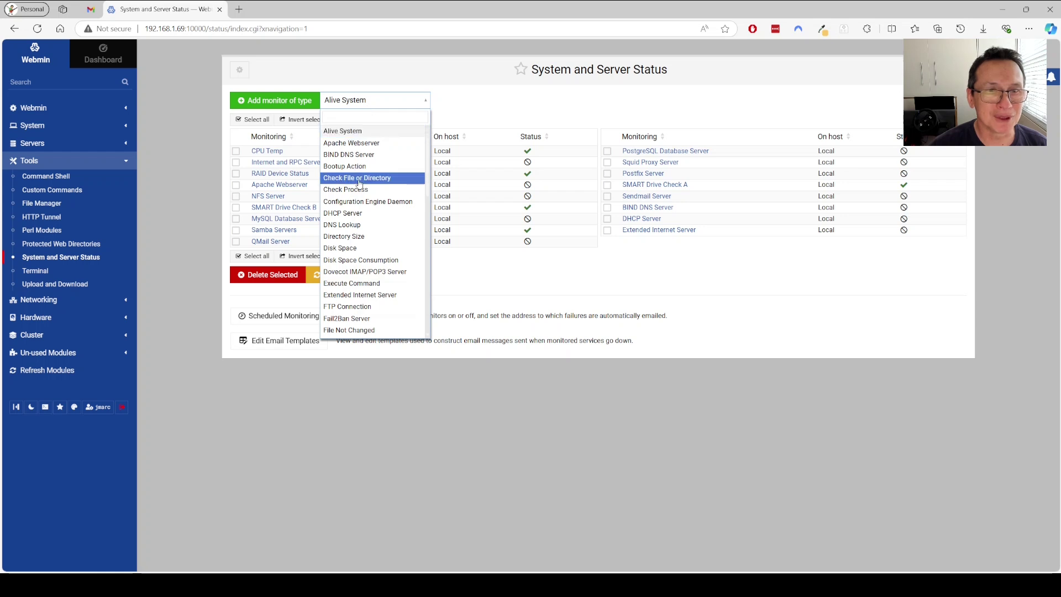
pyautogui.scroll(-3, 373, 146)
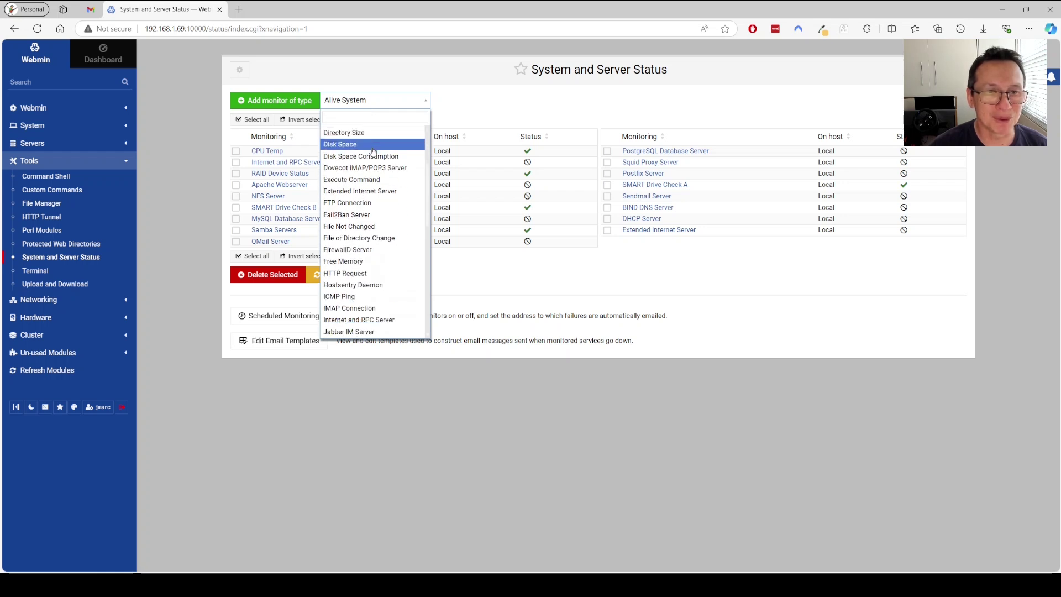
pyautogui.scroll(-5, 373, 150)
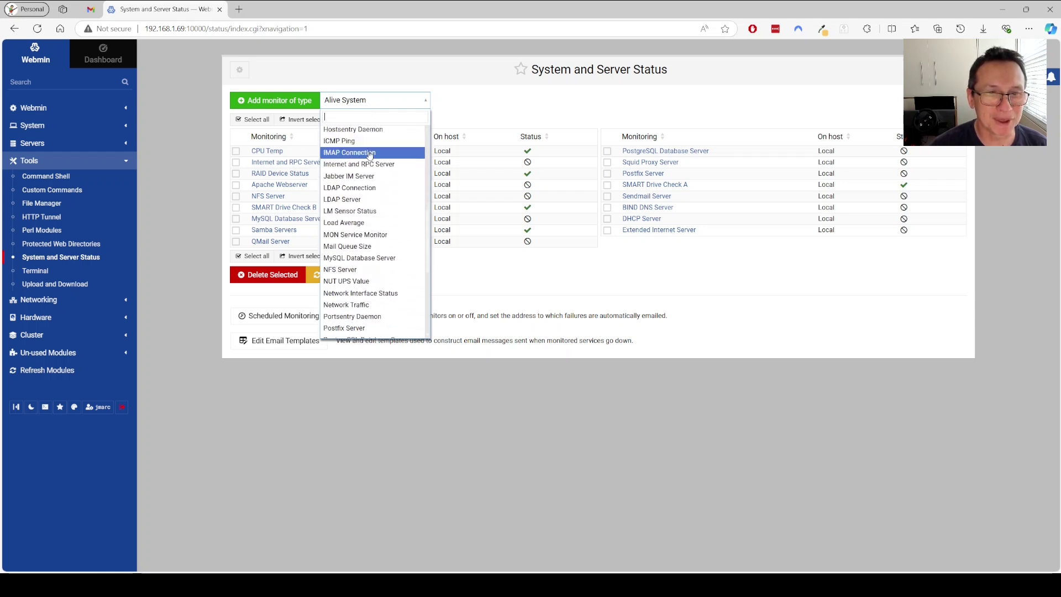
pyautogui.click(373, 259)
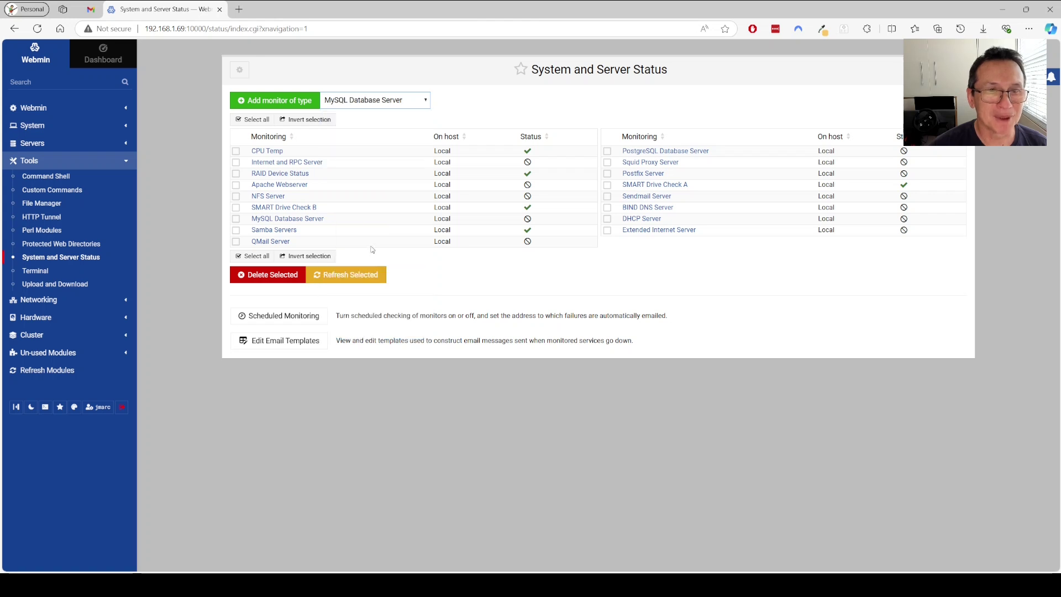
pyautogui.click(272, 102)
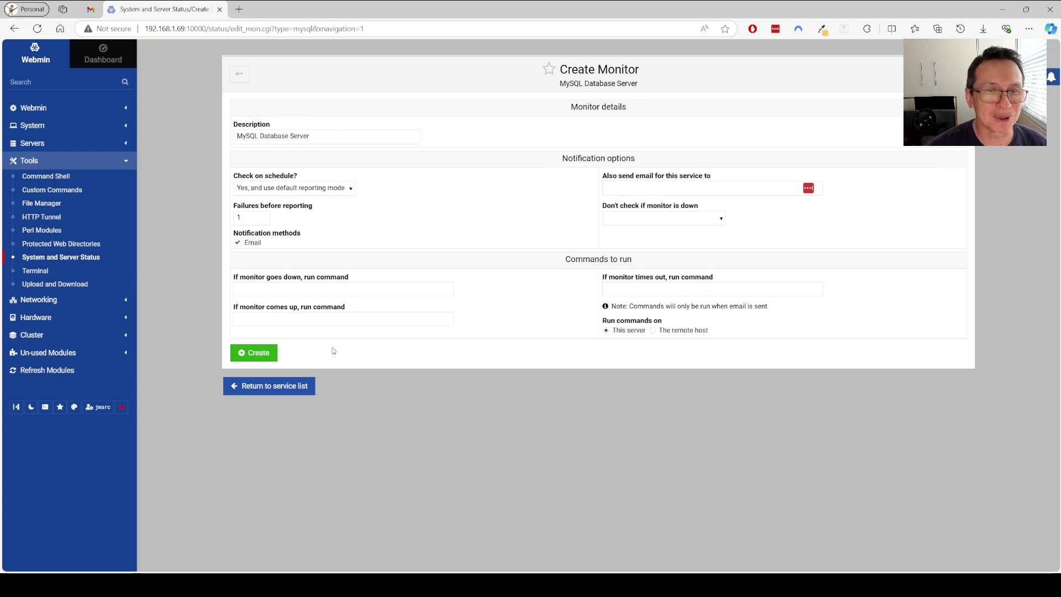
pyautogui.click(276, 388)
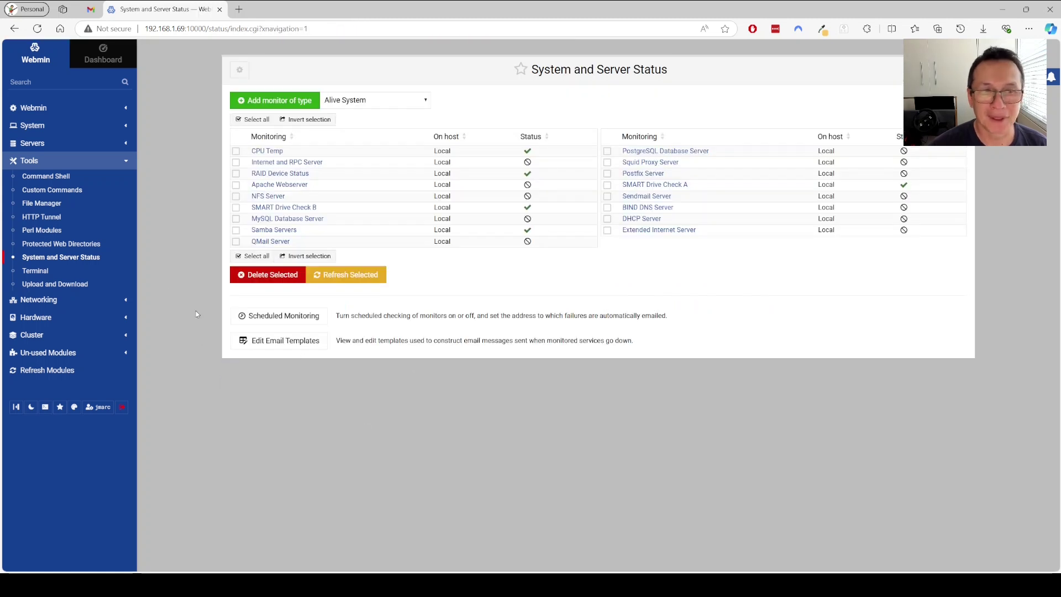
# Open the Terminal module and view its command prompt without running any command.
pyautogui.click(35, 274)
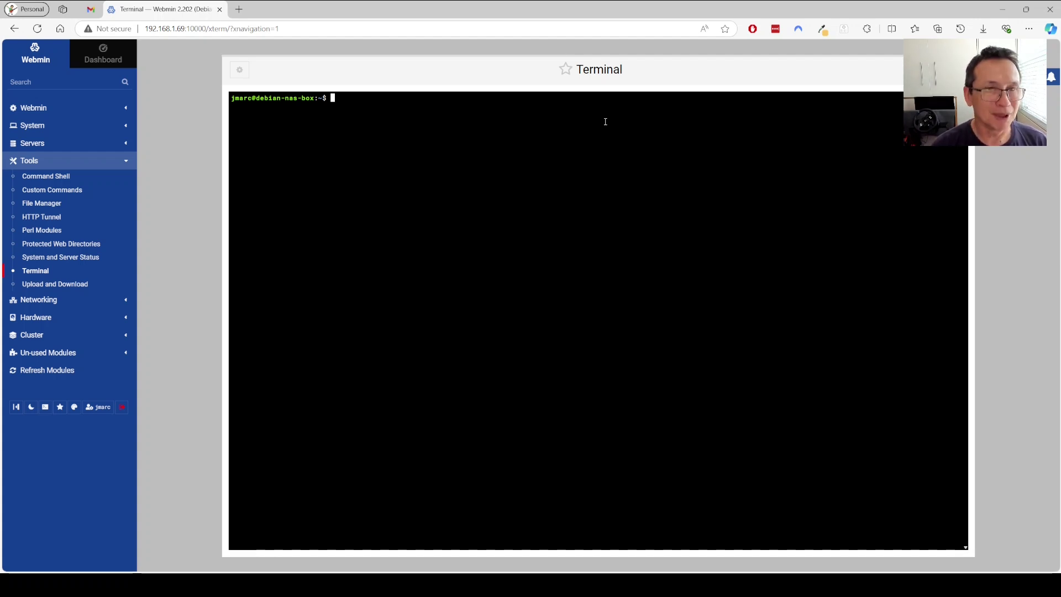
pyautogui.write('exit')
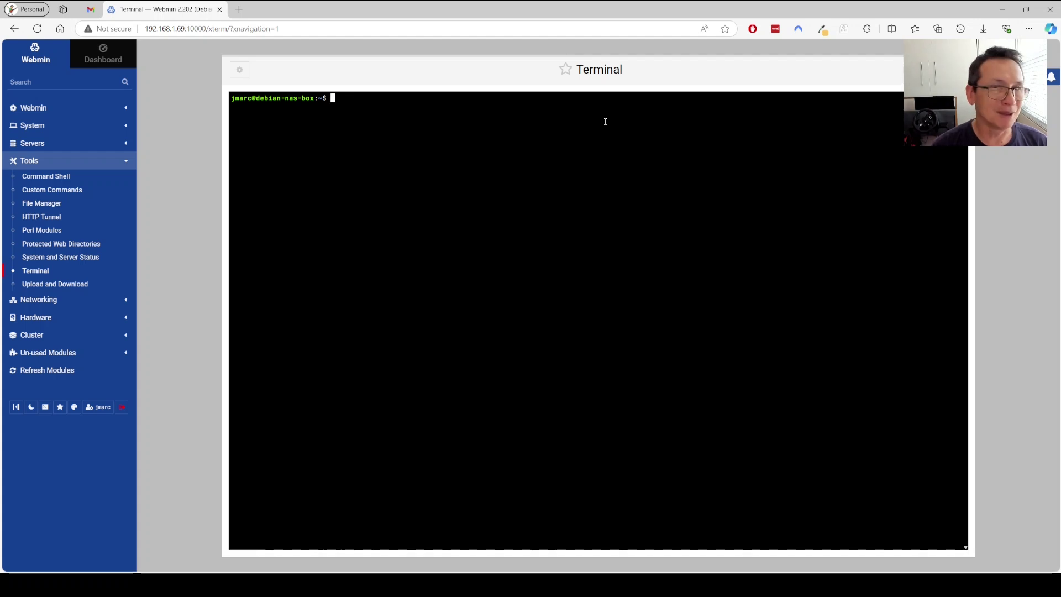
pyautogui.press('BackSpace')
pyautogui.press('BackSpace')
pyautogui.press('BackSpace')
pyautogui.press('BackSpace')
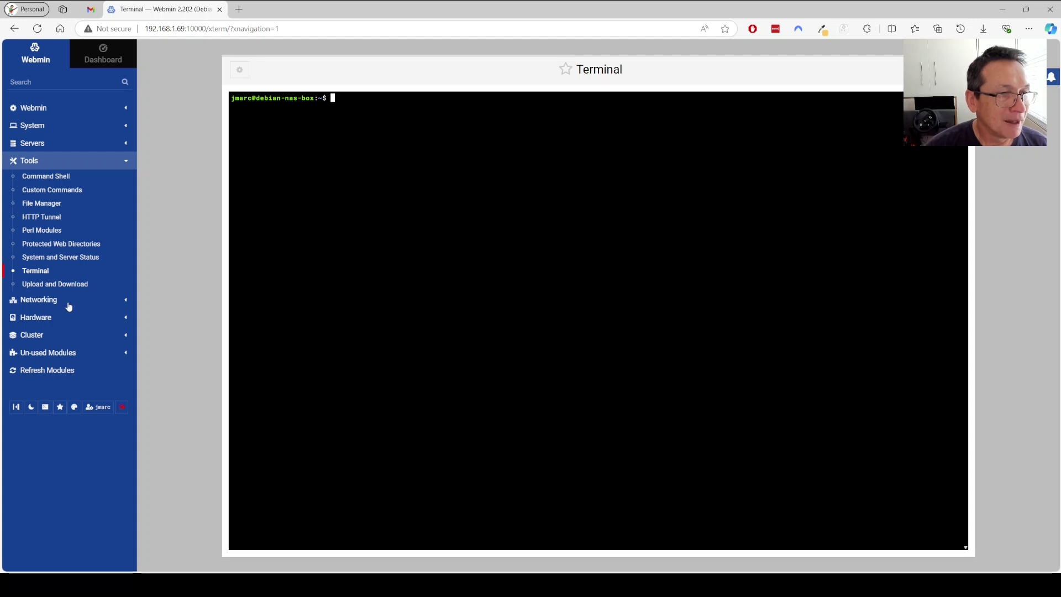
# Review the web download and server upload forms in Upload and Download, browsing the upload destination folders without choosing one.
pyautogui.click(43, 285)
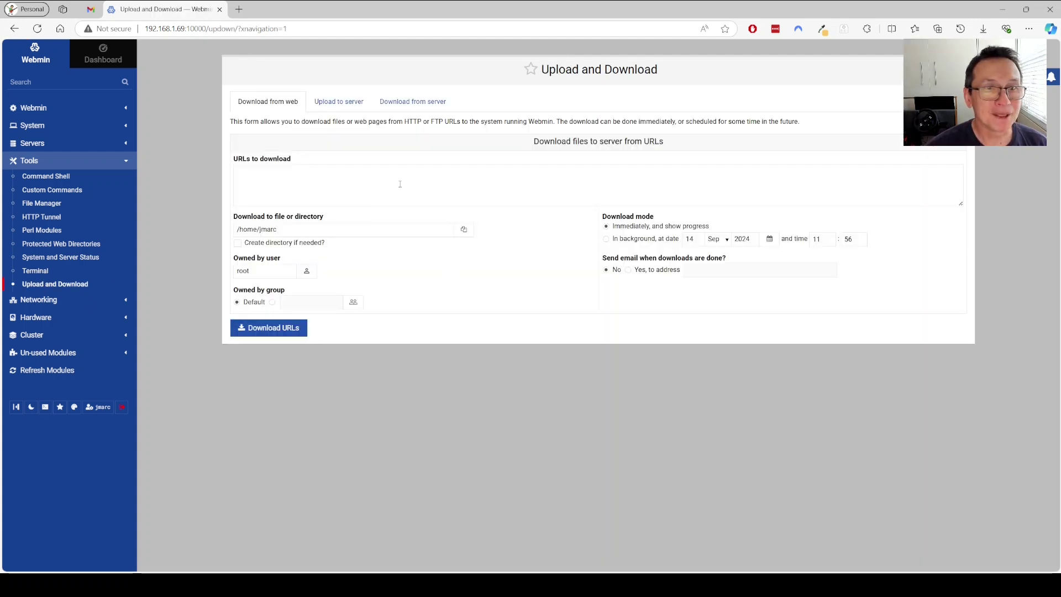
pyautogui.click(351, 190)
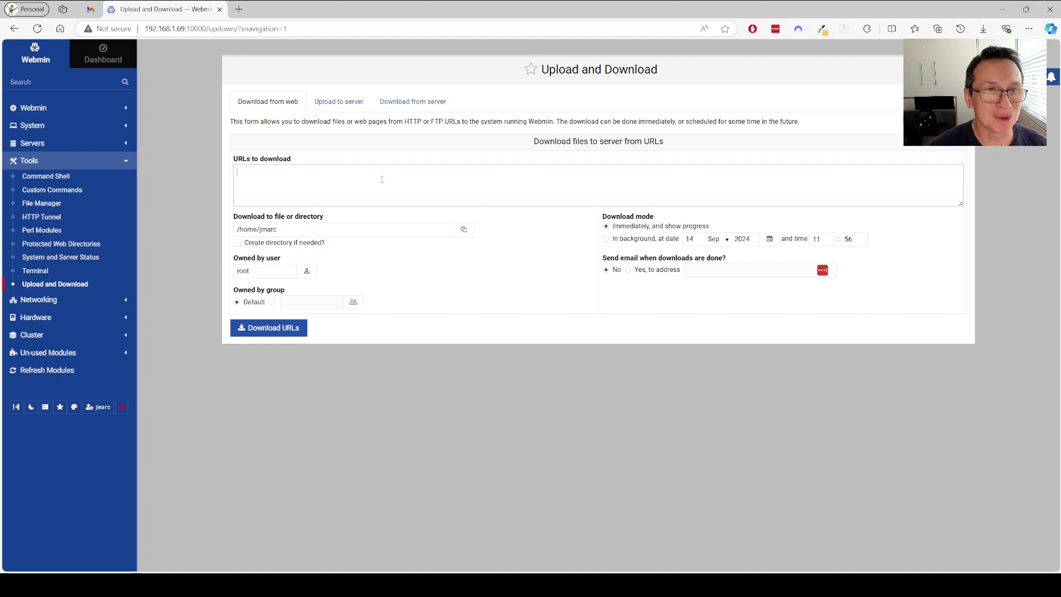
pyautogui.click(335, 106)
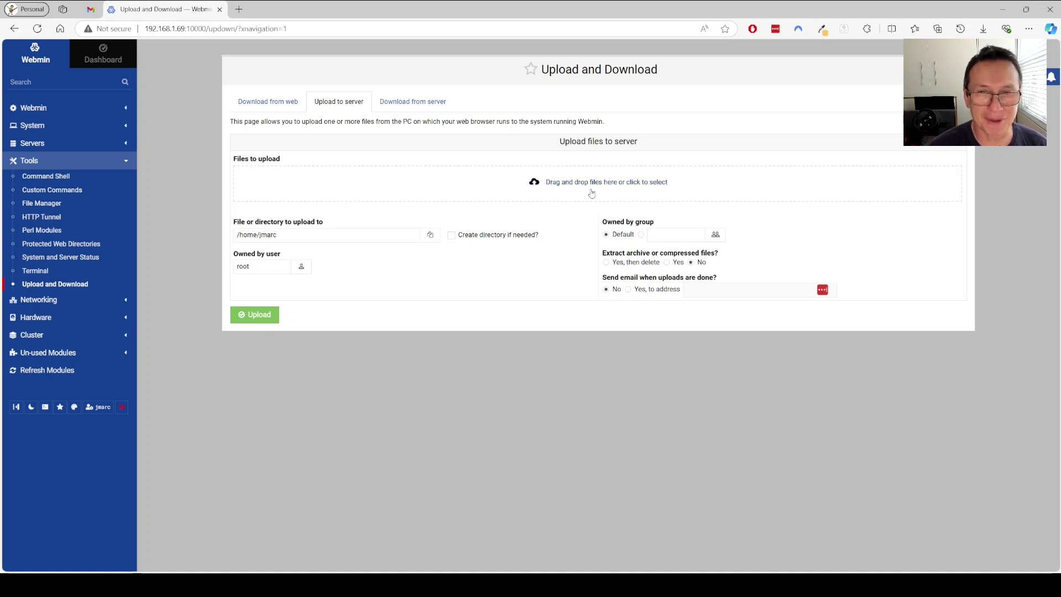
pyautogui.click(431, 236)
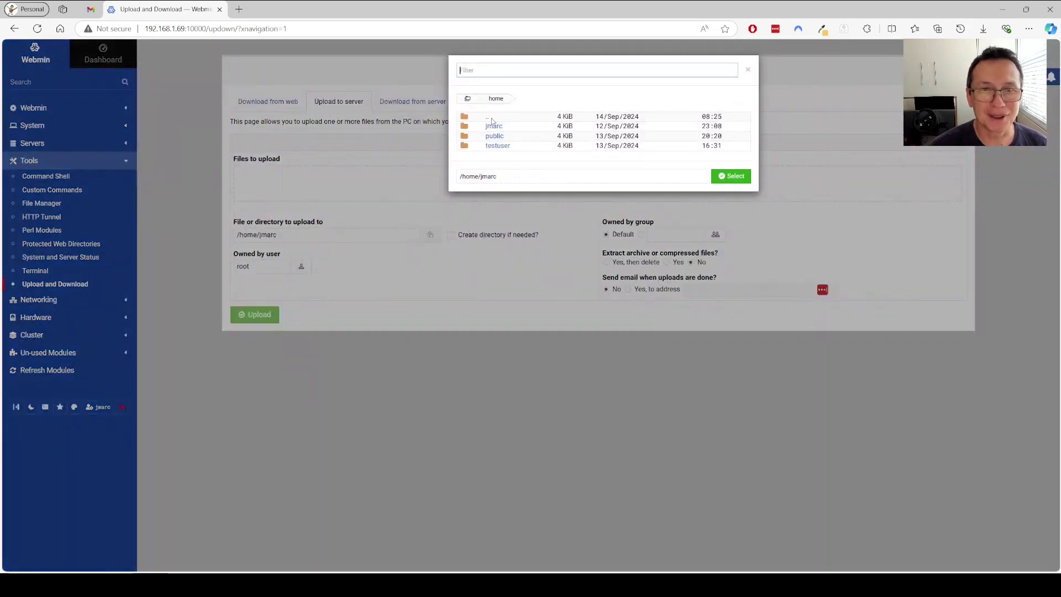
pyautogui.click(749, 71)
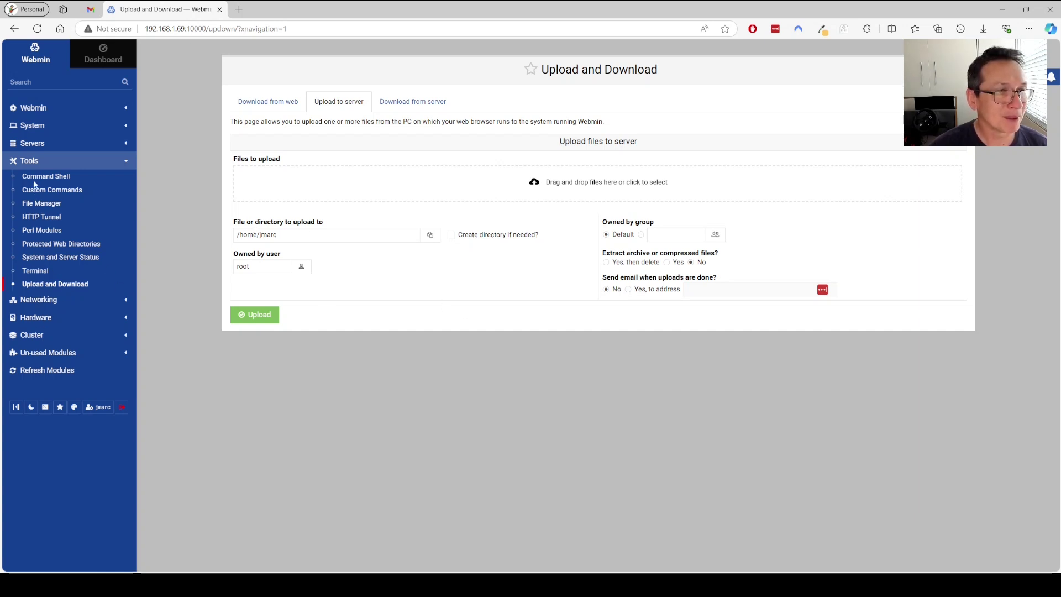
# Review the boot-time IPv4 settings of network interface eno1 and return to Network Configuration without saving changes.
pyautogui.click(39, 300)
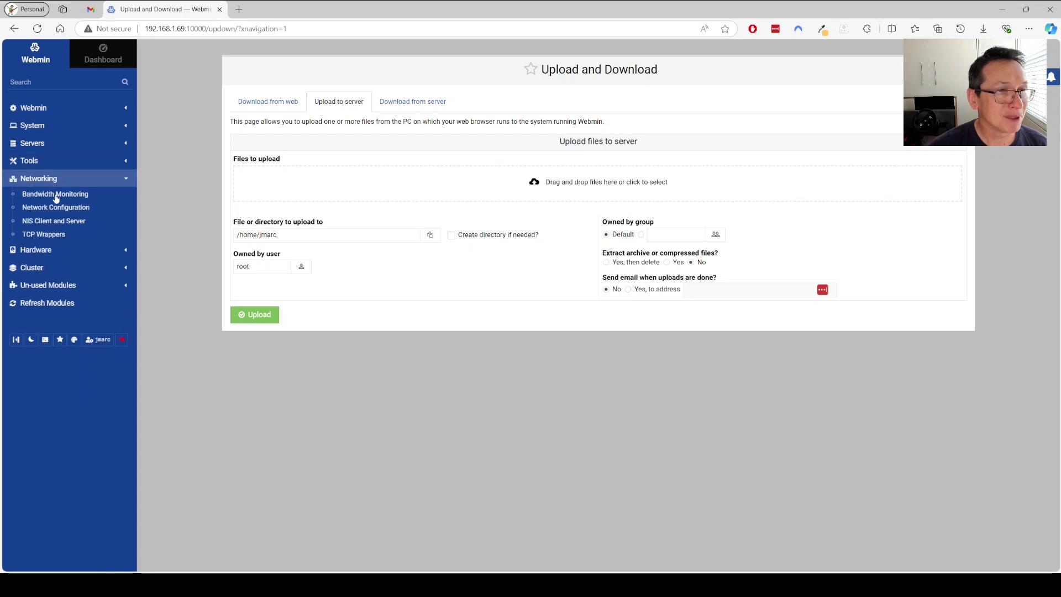
pyautogui.click(41, 209)
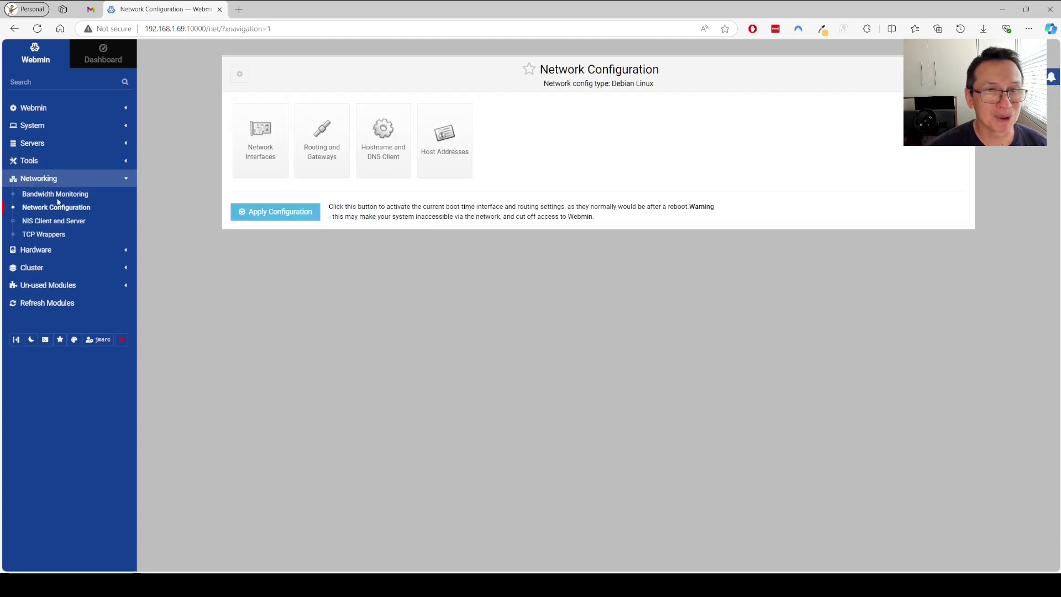
pyautogui.click(260, 120)
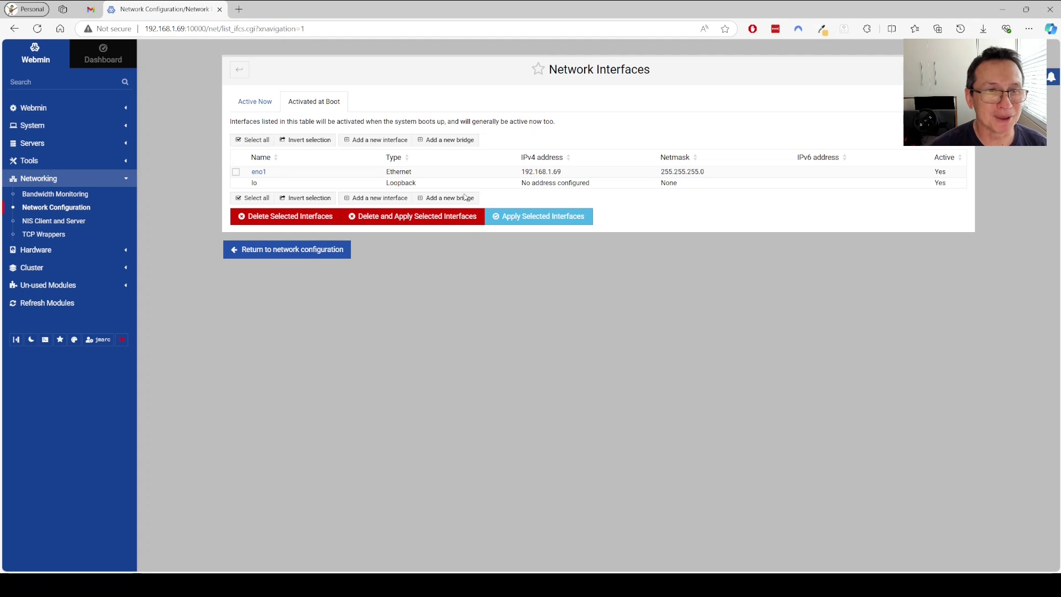
pyautogui.click(258, 174)
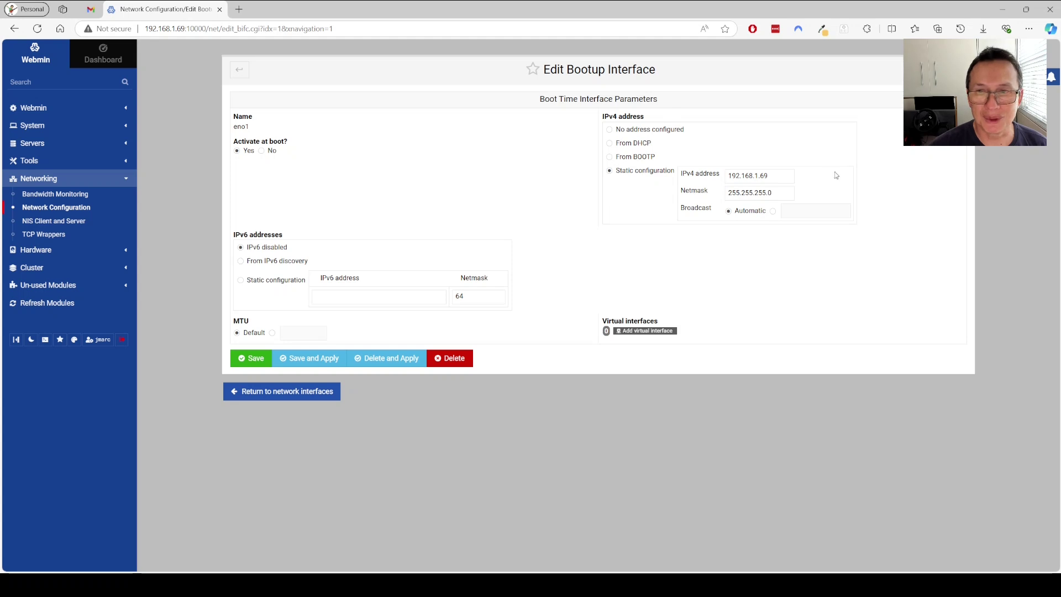
pyautogui.moveTo(778, 175); pyautogui.dragTo(666, 181)
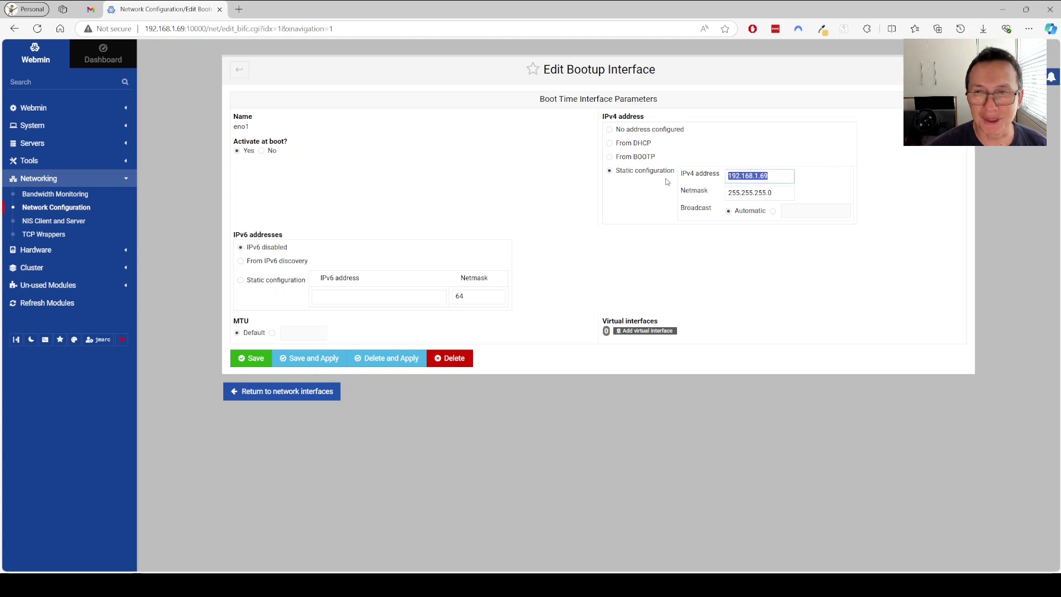
pyautogui.click(759, 270)
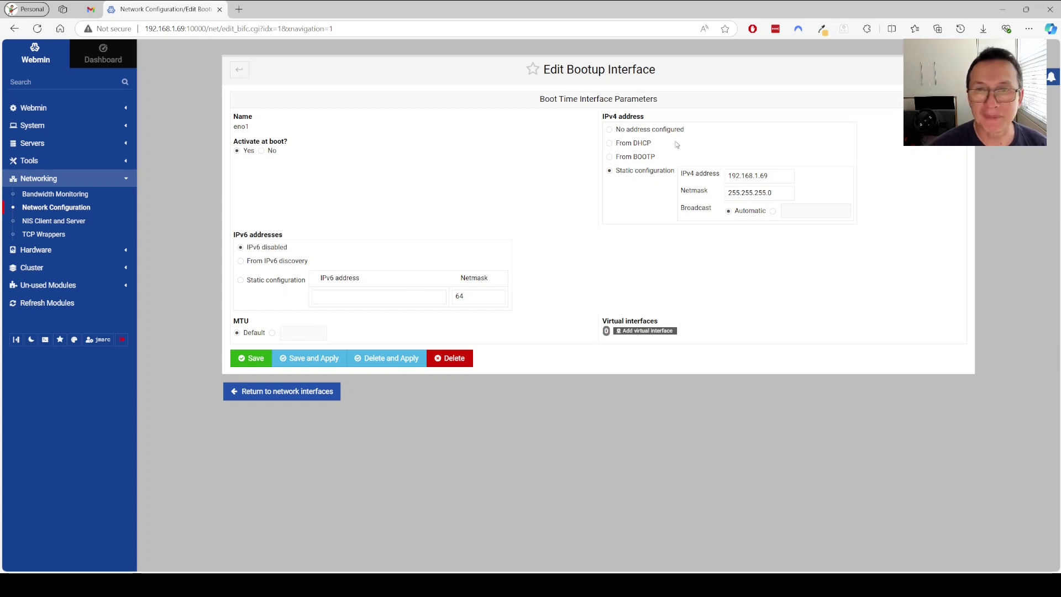
pyautogui.click(239, 75)
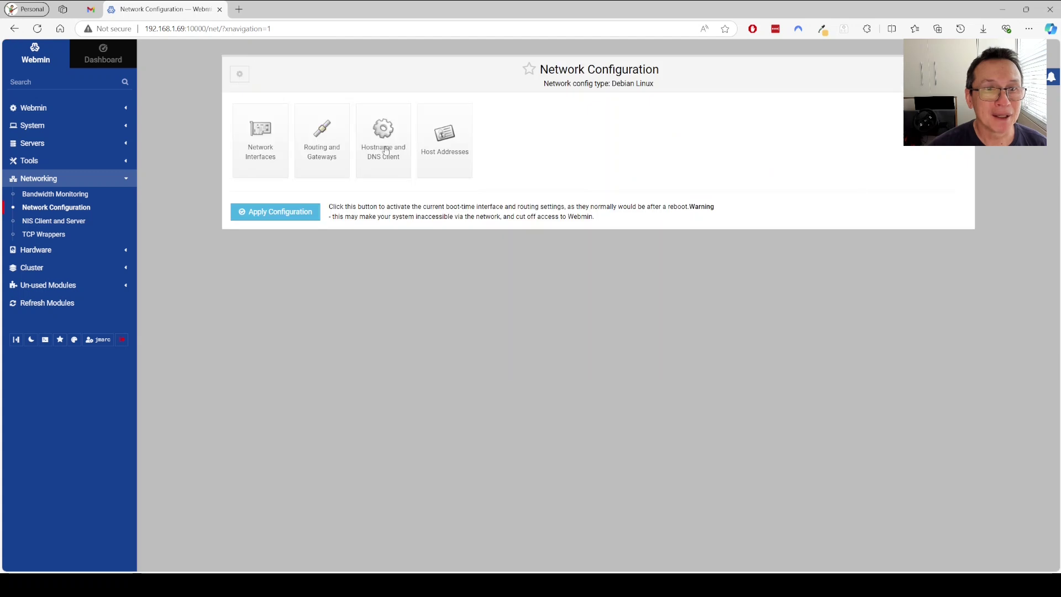
# Review the boot-time default gateway and the active routes in Routing and Gateways, and return to Network Configuration.
pyautogui.click(309, 137)
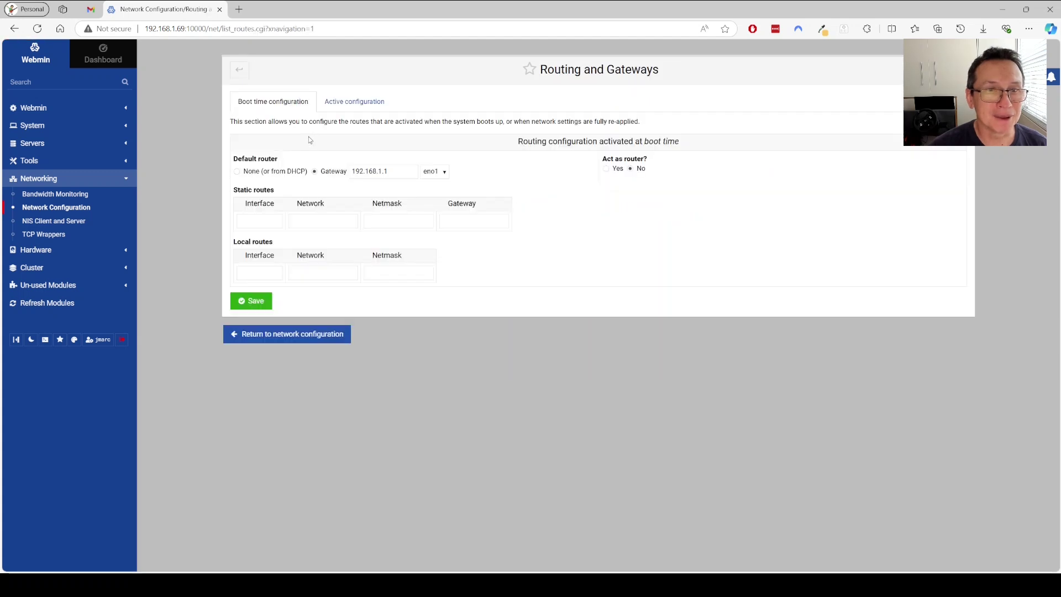
pyautogui.doubleClick(387, 171)
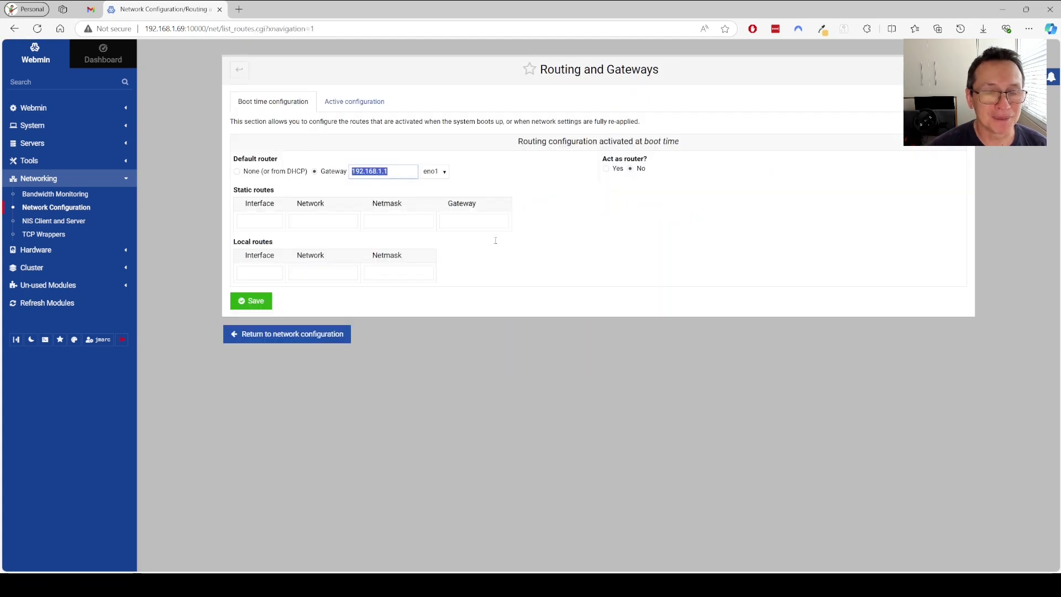
pyautogui.click(472, 181)
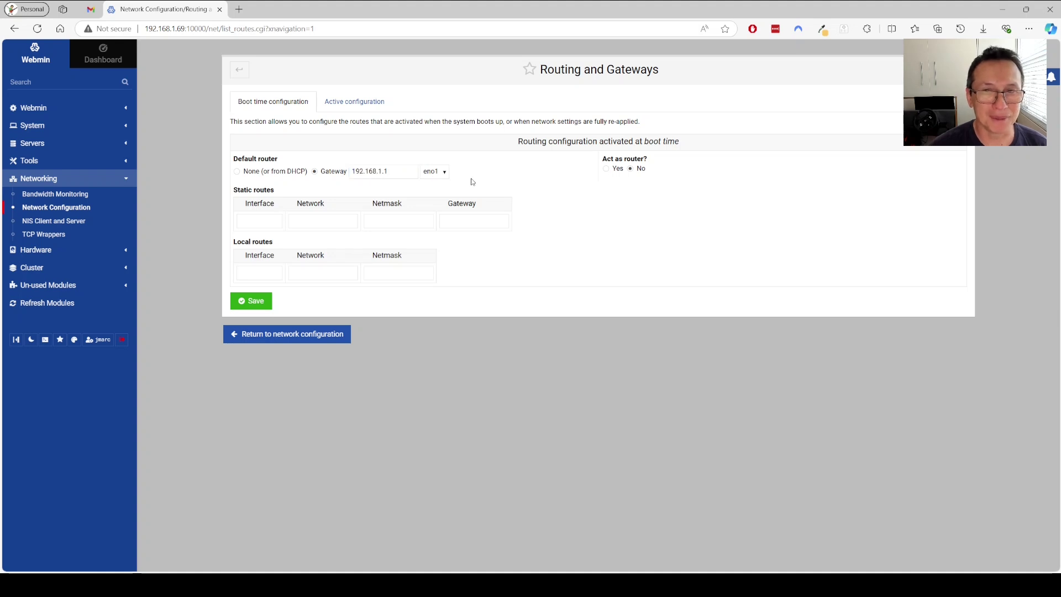
pyautogui.click(351, 105)
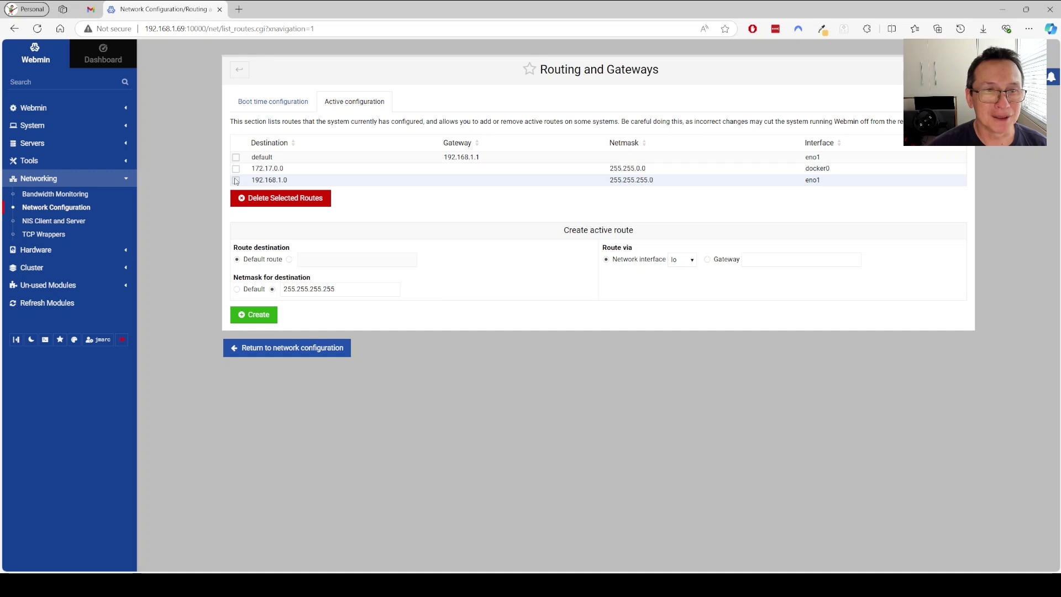
pyautogui.moveTo(290, 169); pyautogui.dragTo(253, 170)
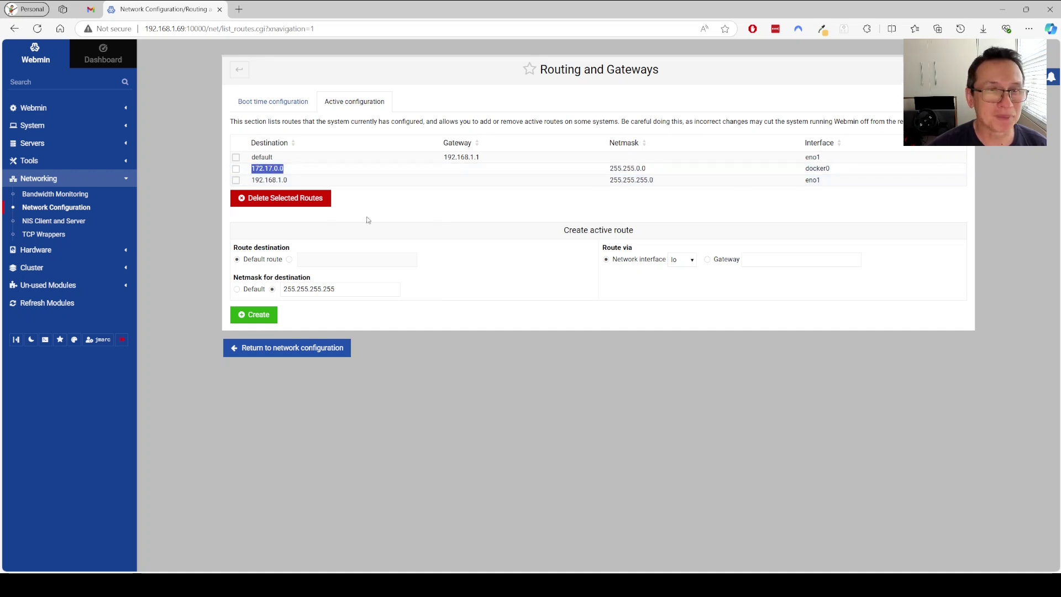
pyautogui.click(239, 74)
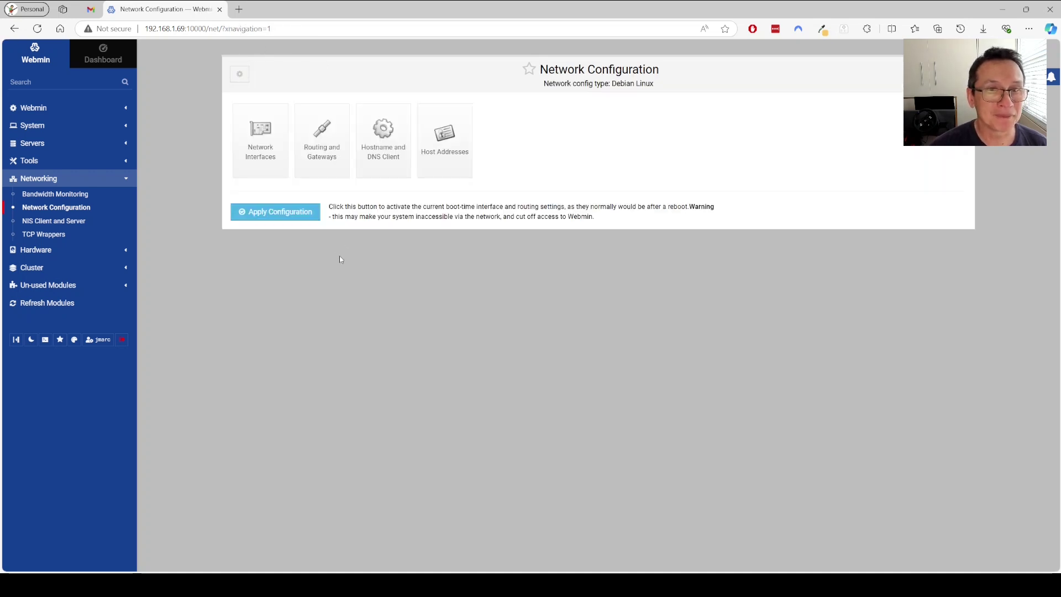
# View the Hostname and DNS Client settings and the Host Addresses list in Network Configuration.
pyautogui.click(390, 134)
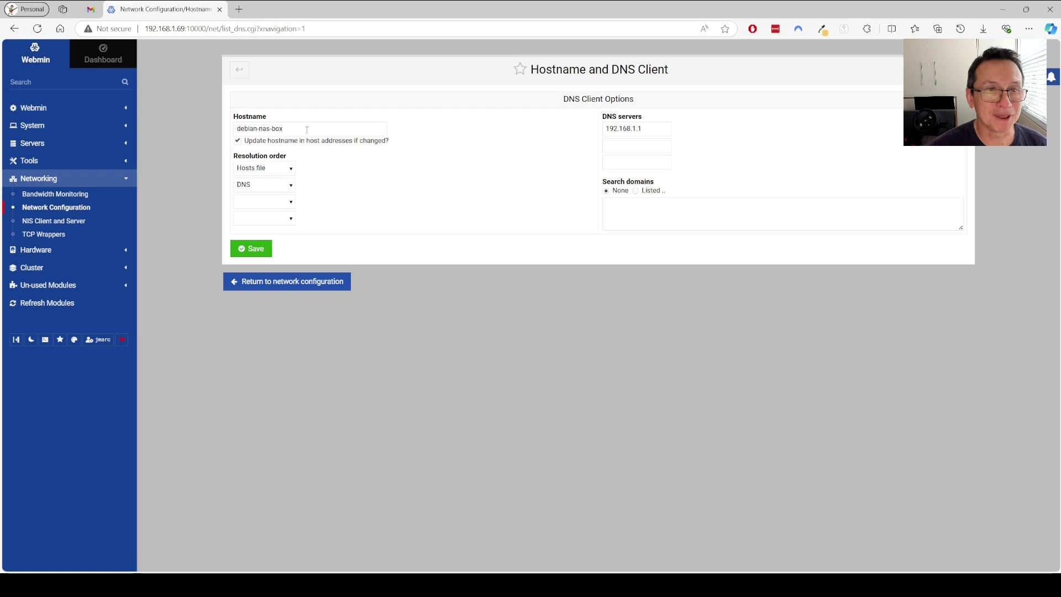
pyautogui.click(239, 74)
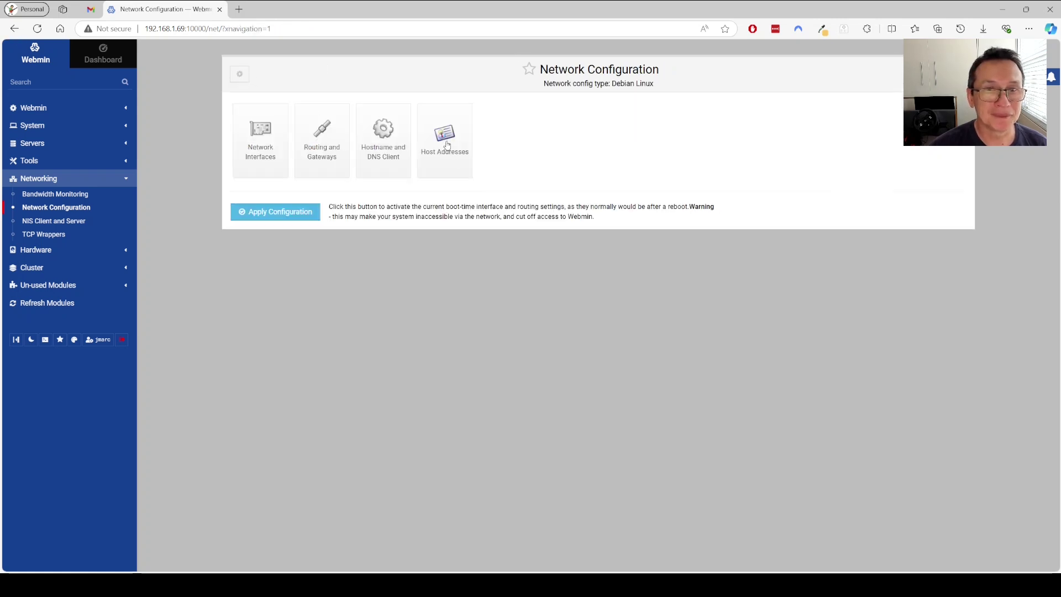
pyautogui.click(448, 144)
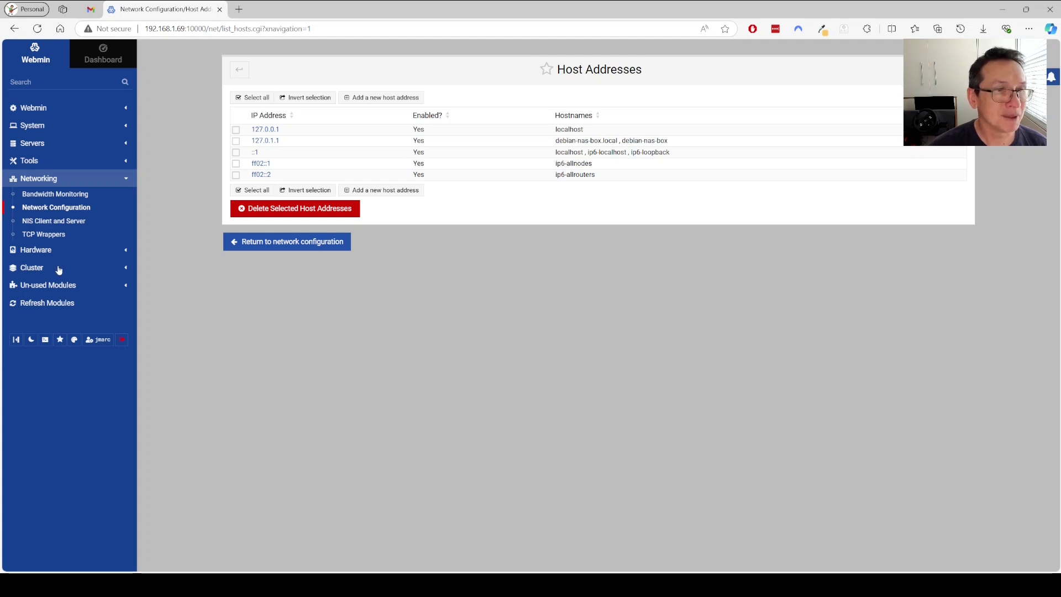
# Examine the options and member partitions of RAID device /dev/md126 in Linux RAID and return to the RAID device list.
pyautogui.click(34, 252)
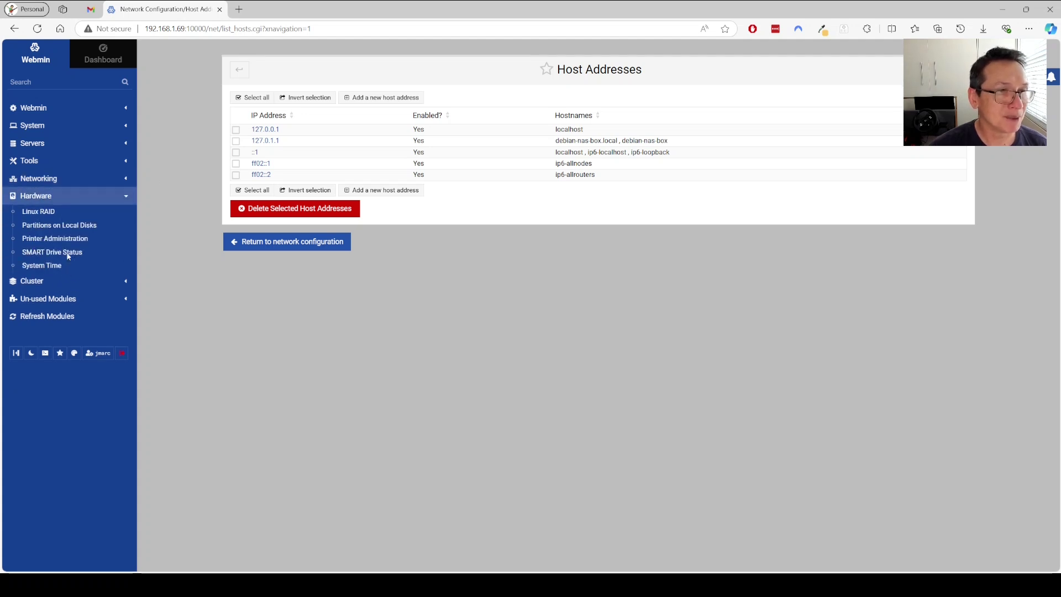
pyautogui.click(39, 212)
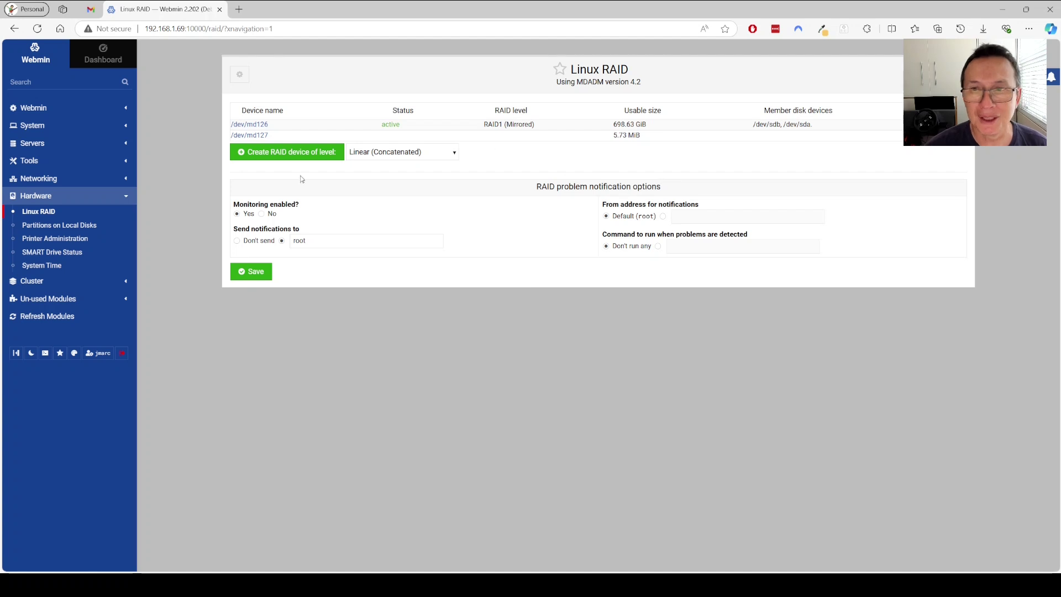
pyautogui.click(256, 124)
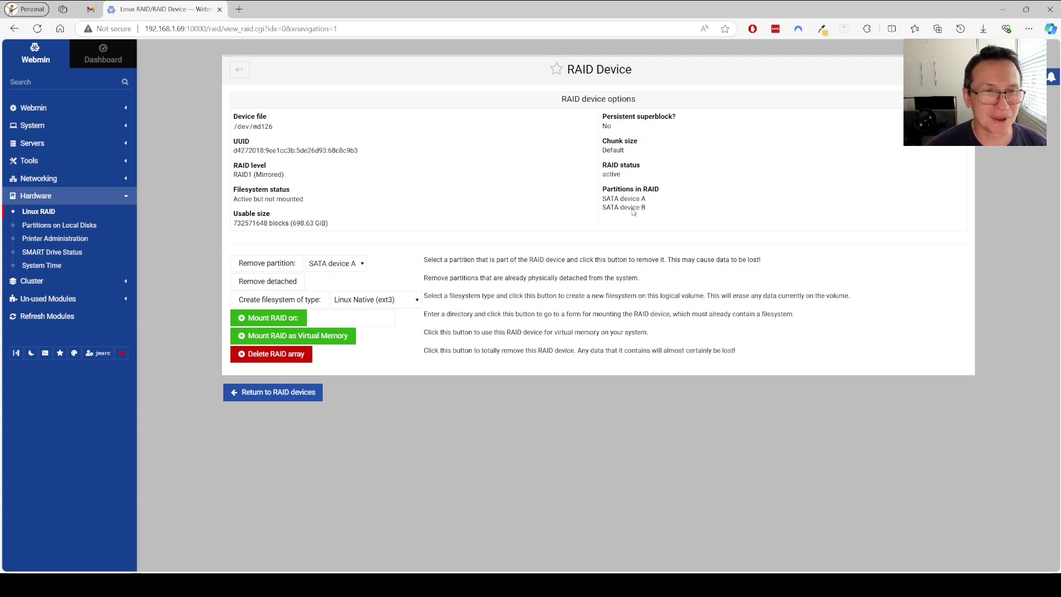
pyautogui.moveTo(633, 209); pyautogui.dragTo(713, 213)
pyautogui.click(712, 213)
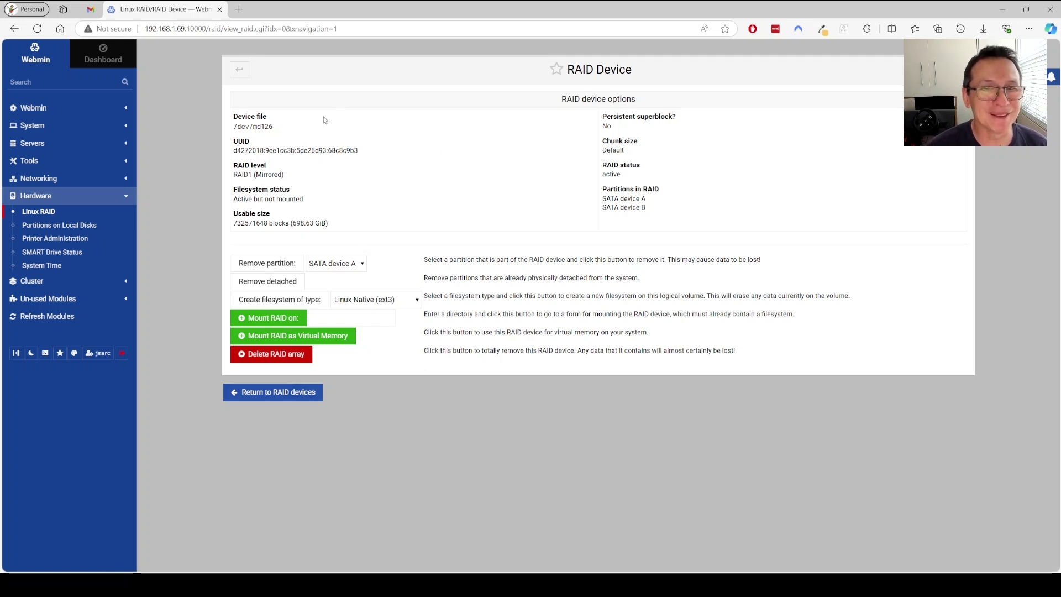
pyautogui.click(280, 394)
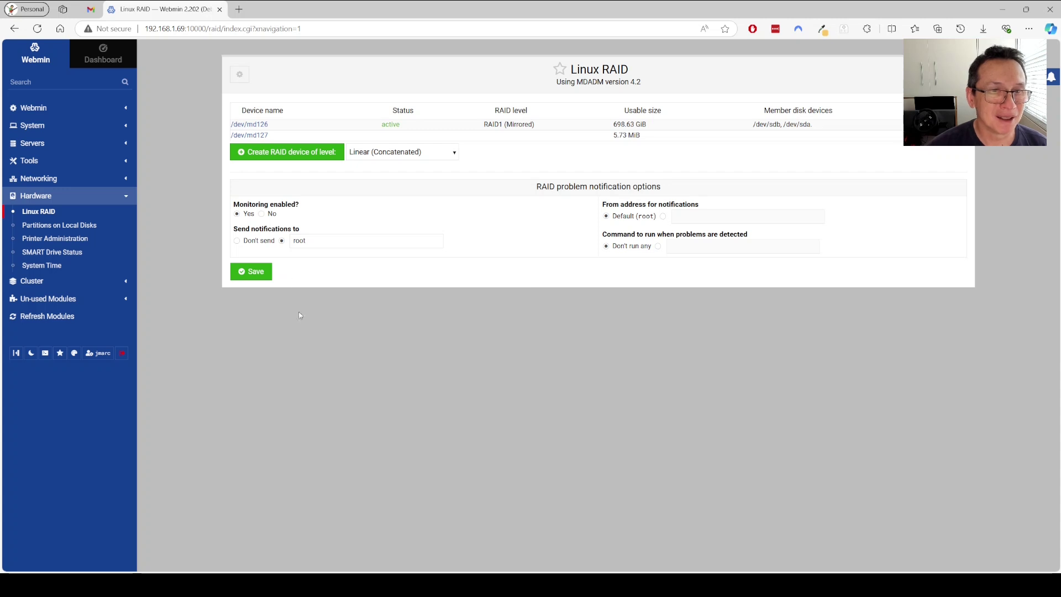
# From Partitions on Local Disks, view SATA device A's SMART status and SCSI device C's partitions, returning to the disk list.
pyautogui.click(45, 229)
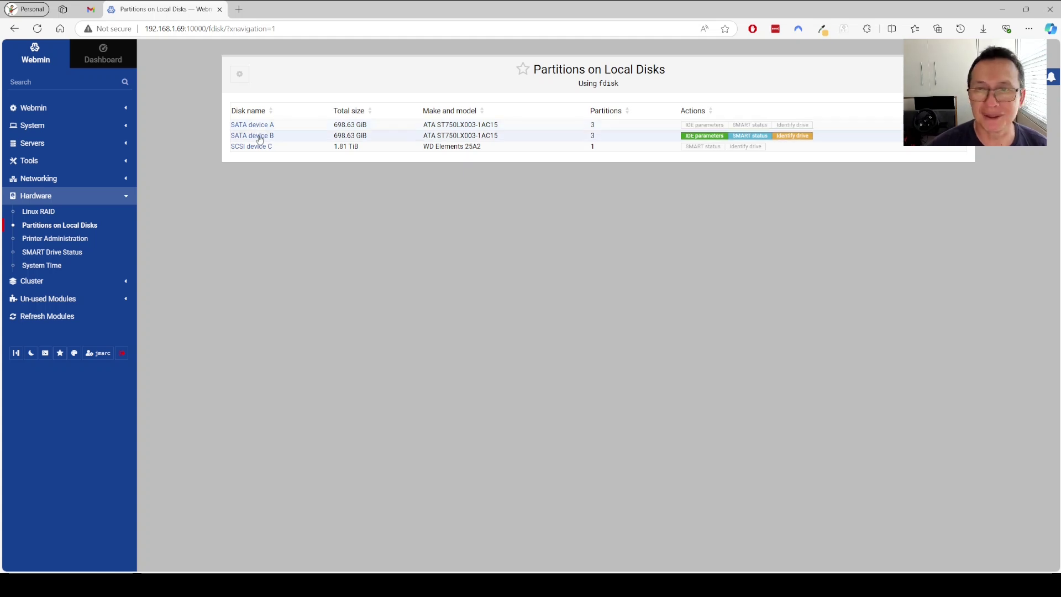
pyautogui.click(743, 129)
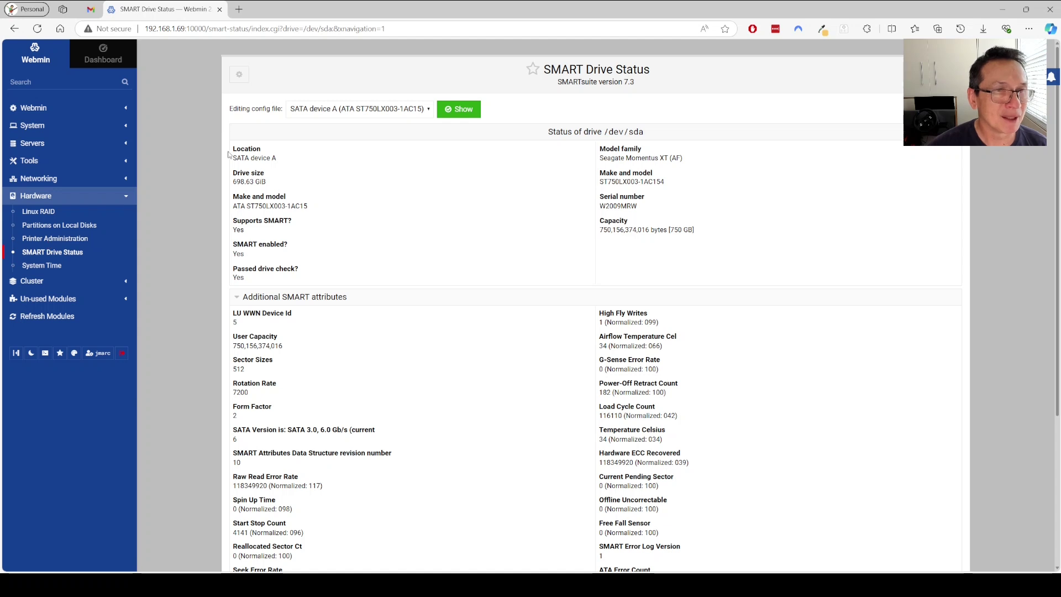
pyautogui.click(14, 30)
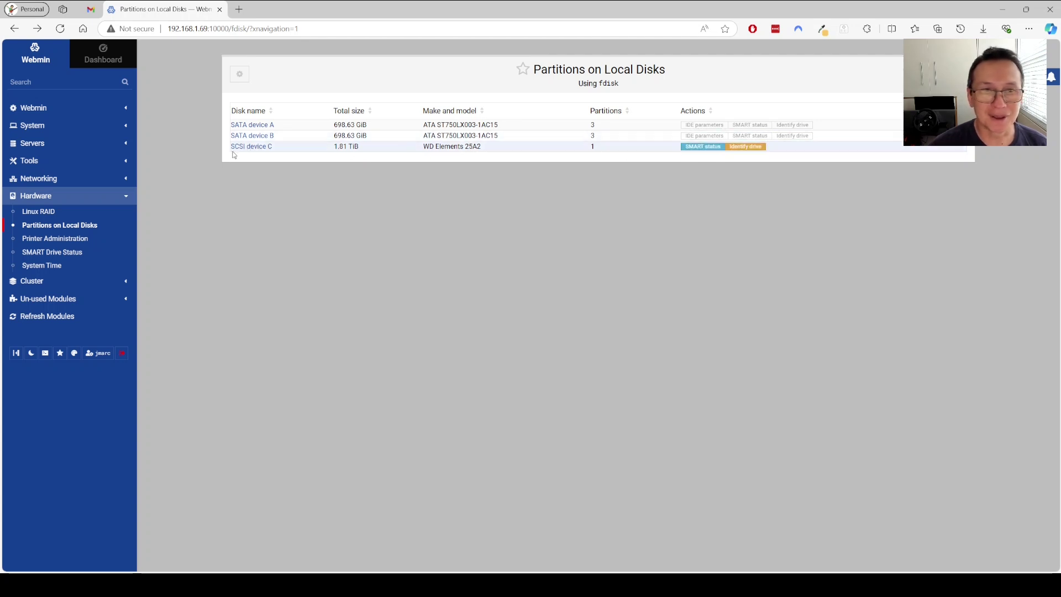
pyautogui.click(252, 146)
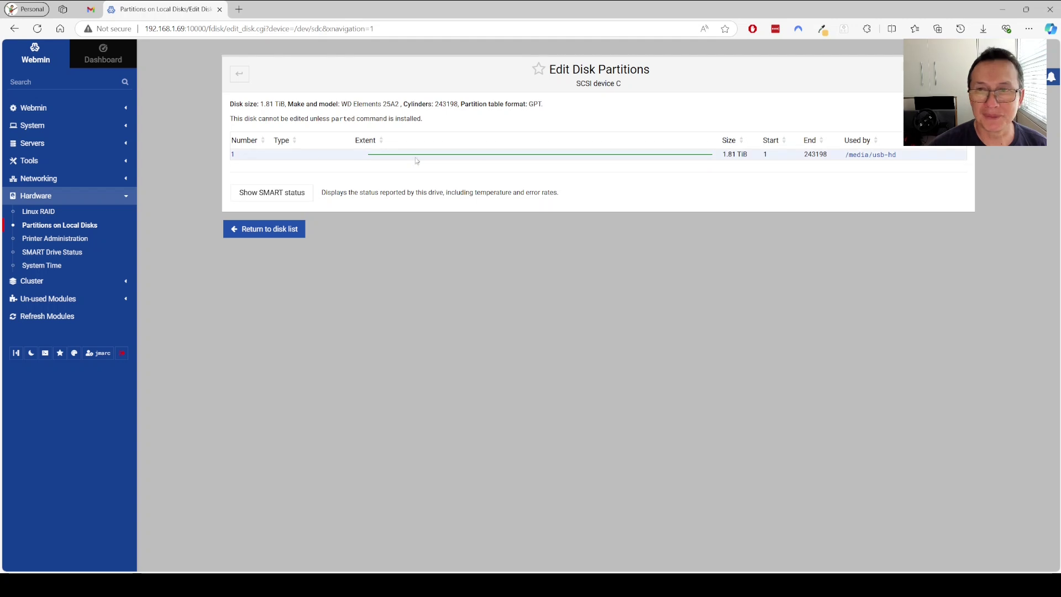
pyautogui.click(244, 231)
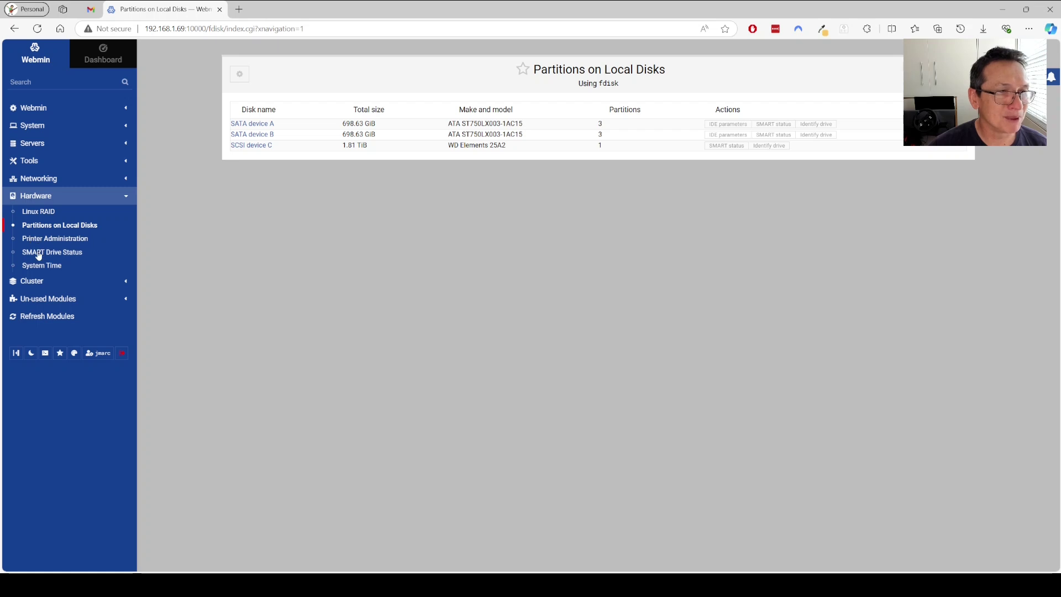
# Examine the SMART drive status of SATA device B, including its additional attributes and the full SMART status report.
pyautogui.click(39, 253)
pyautogui.click(399, 112)
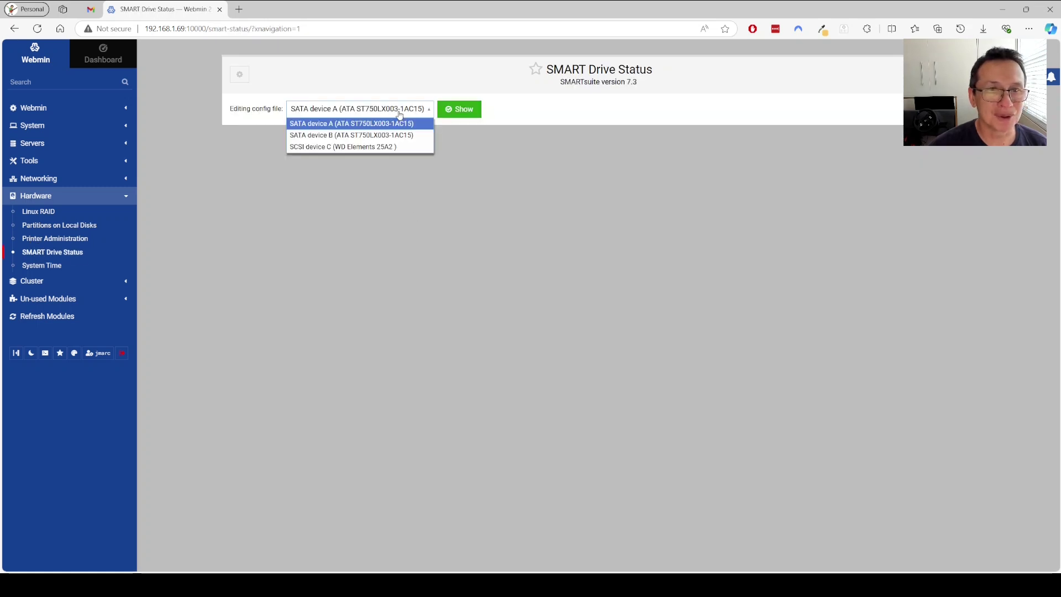
pyautogui.click(385, 139)
pyautogui.click(469, 113)
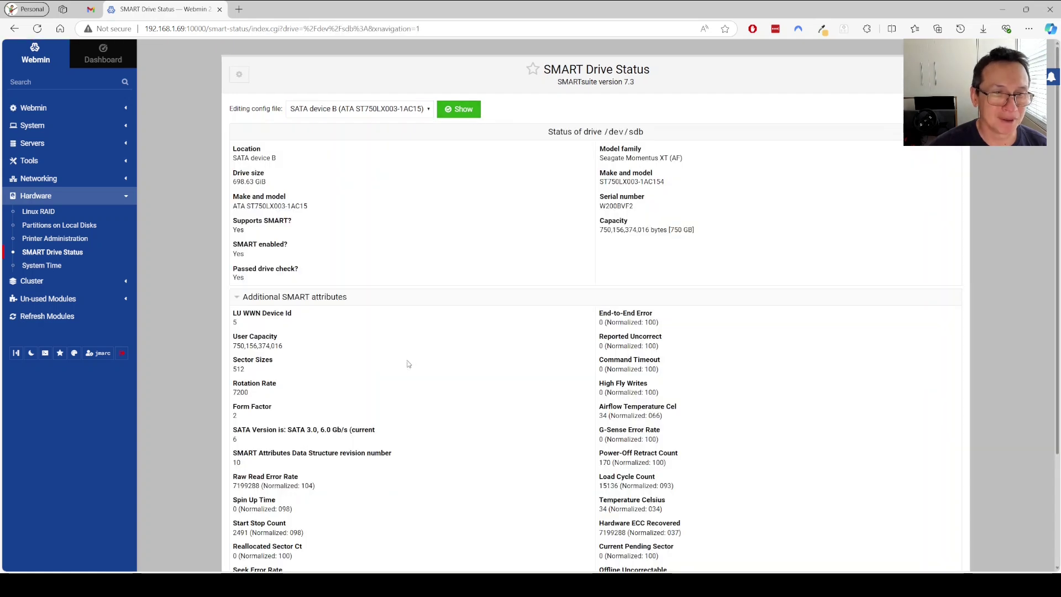
pyautogui.scroll(-3, 403, 362)
pyautogui.scroll(1, 403, 362)
pyautogui.scroll(-1, 404, 362)
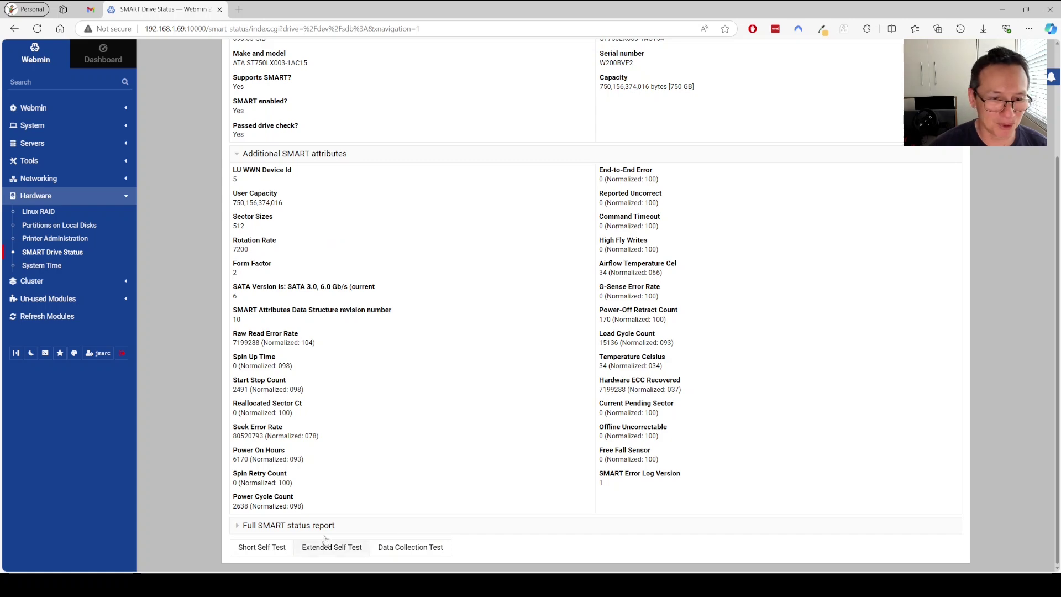
pyautogui.click(288, 526)
pyautogui.scroll(-5, 472, 434)
pyautogui.scroll(-7, 472, 434)
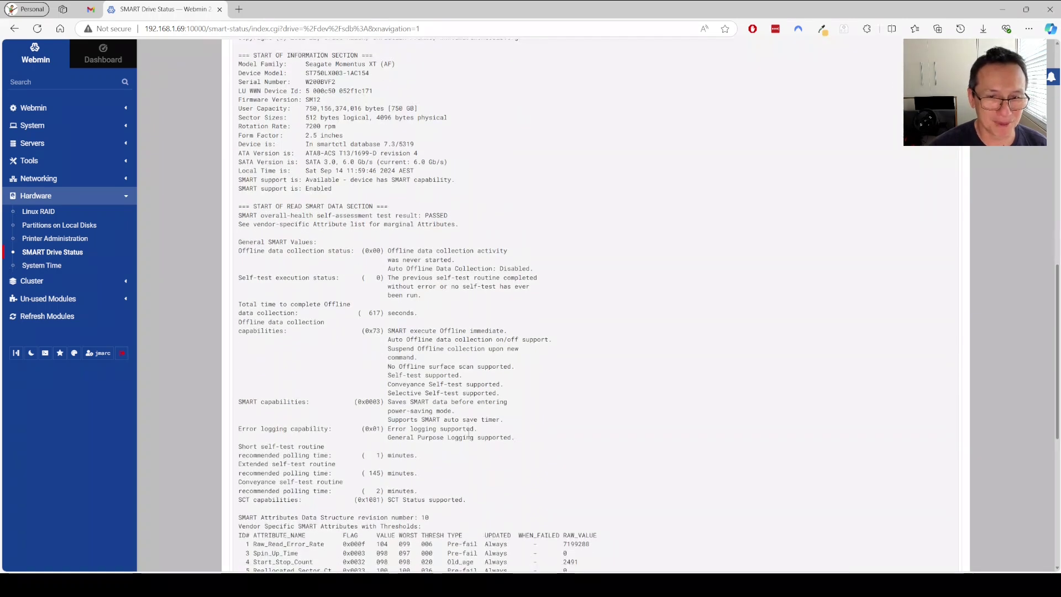
pyautogui.scroll(2, 468, 437)
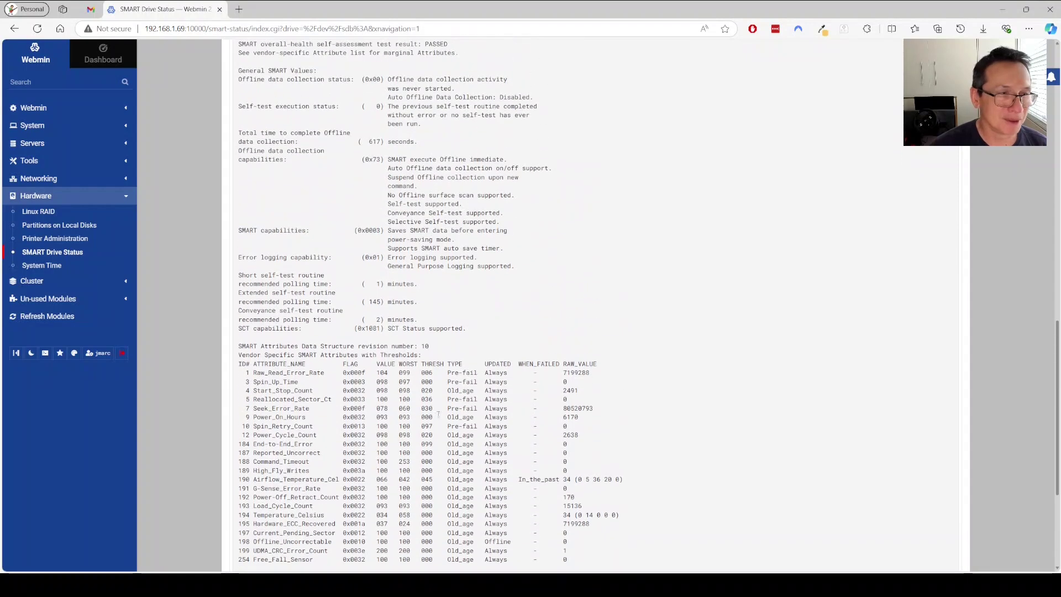
# Review the set time, timezone and time server sync settings in System Time, and return to the set time form.
pyautogui.click(41, 268)
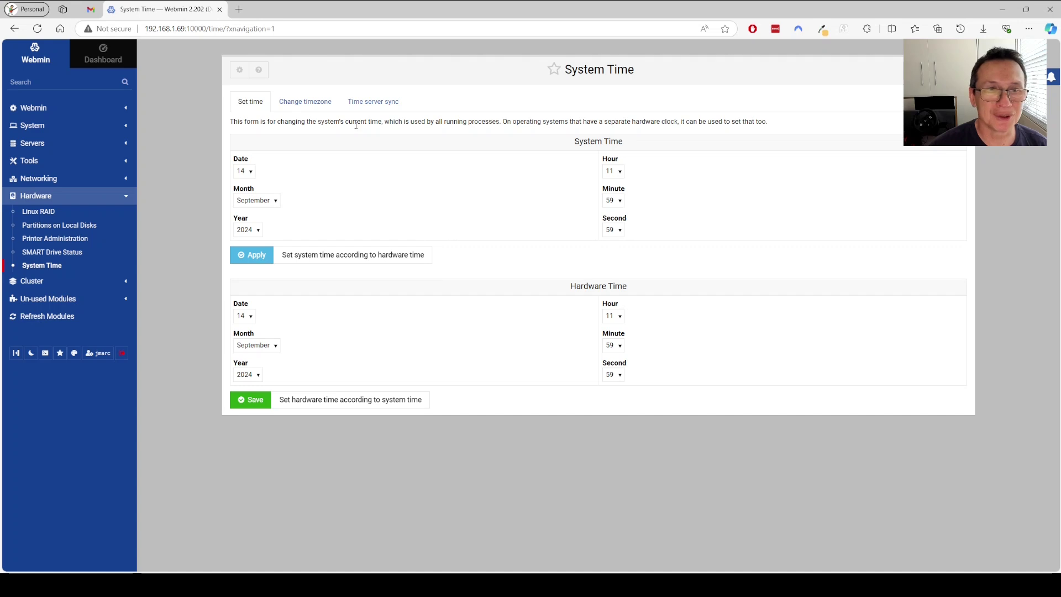
pyautogui.click(324, 104)
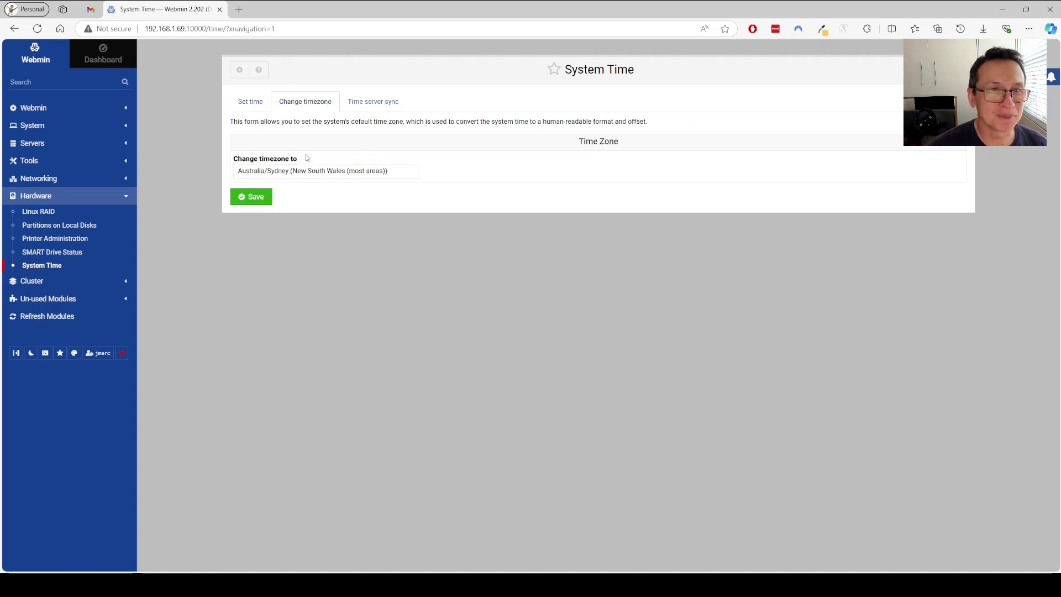
pyautogui.click(377, 101)
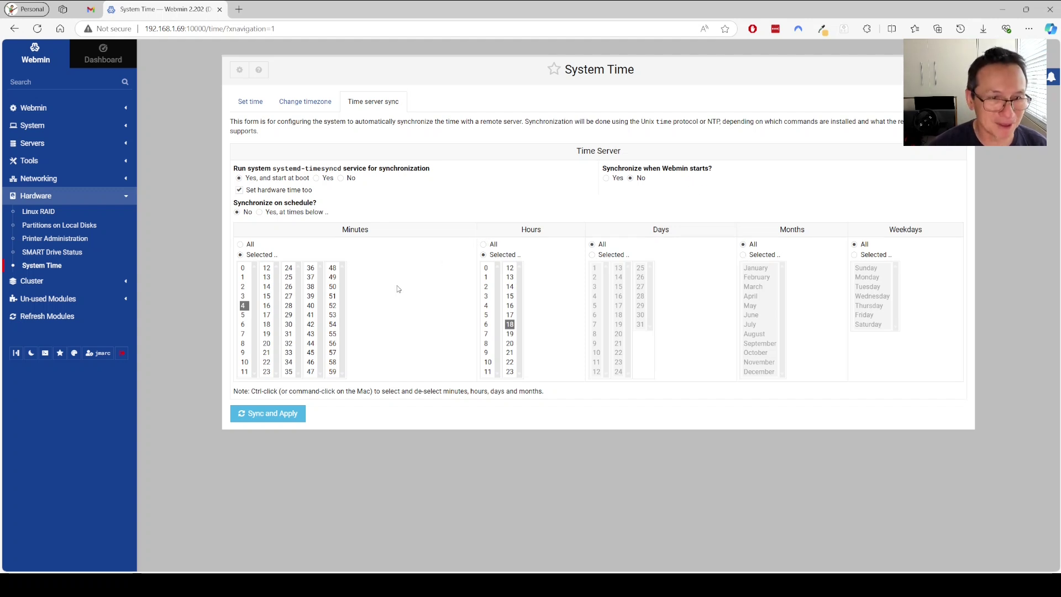
pyautogui.click(256, 104)
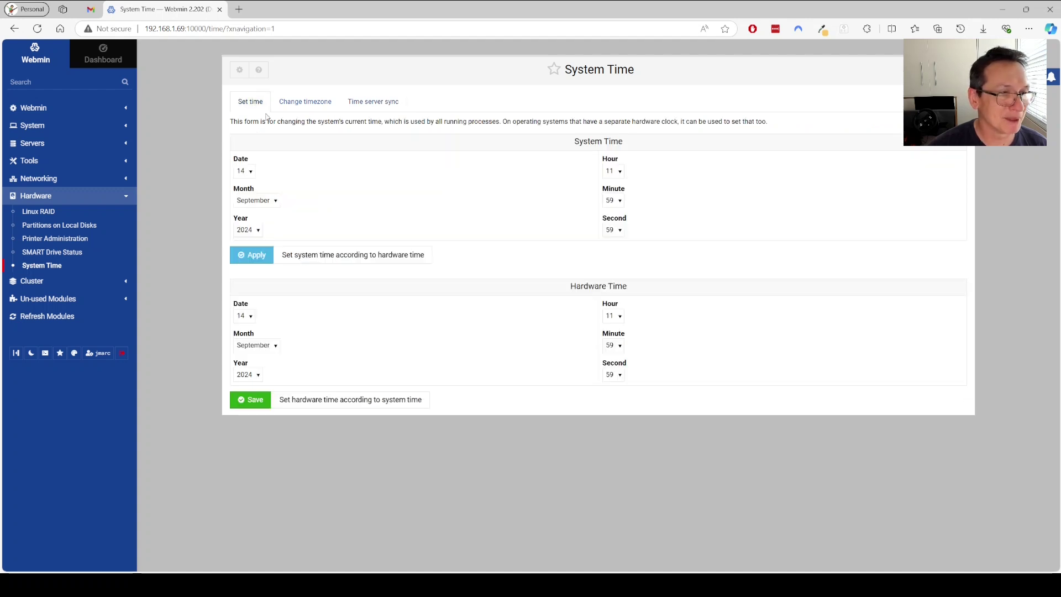
# Look through the modules listed under Cluster and Un-used Modules, collapsing both categories again.
pyautogui.click(36, 283)
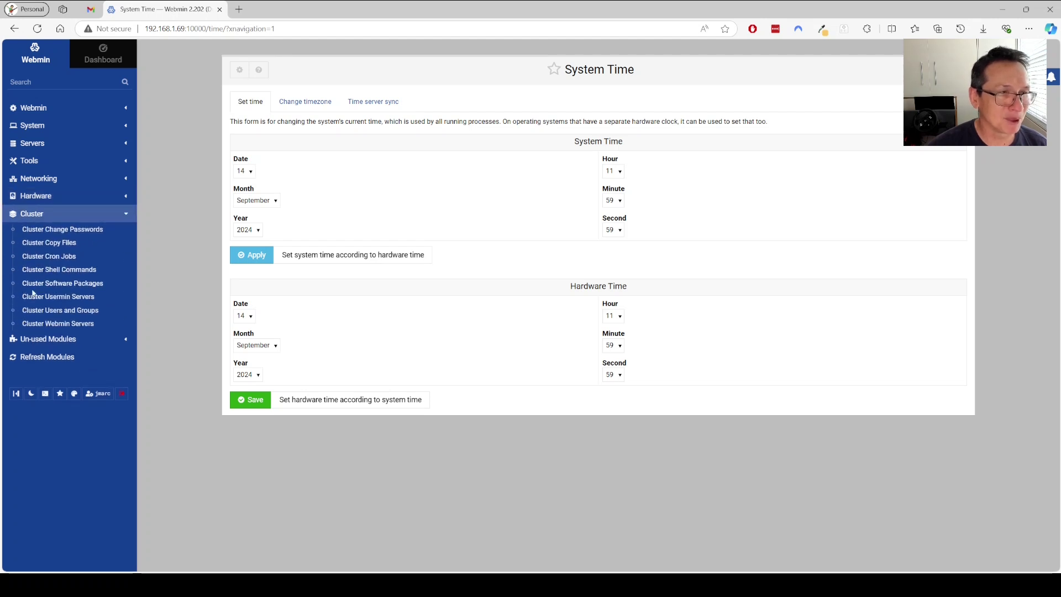
pyautogui.click(35, 215)
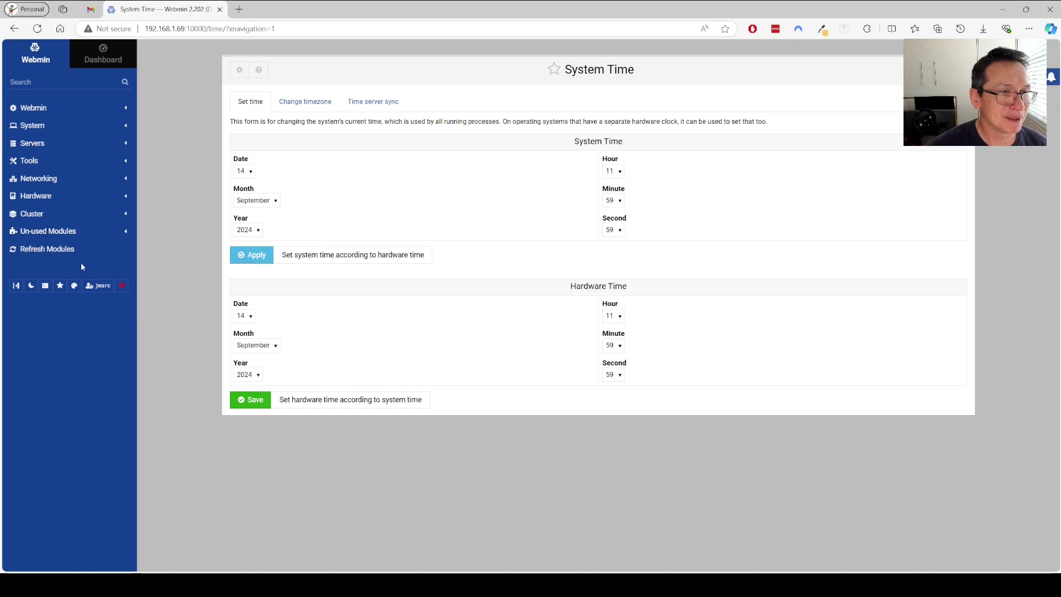
pyautogui.click(38, 232)
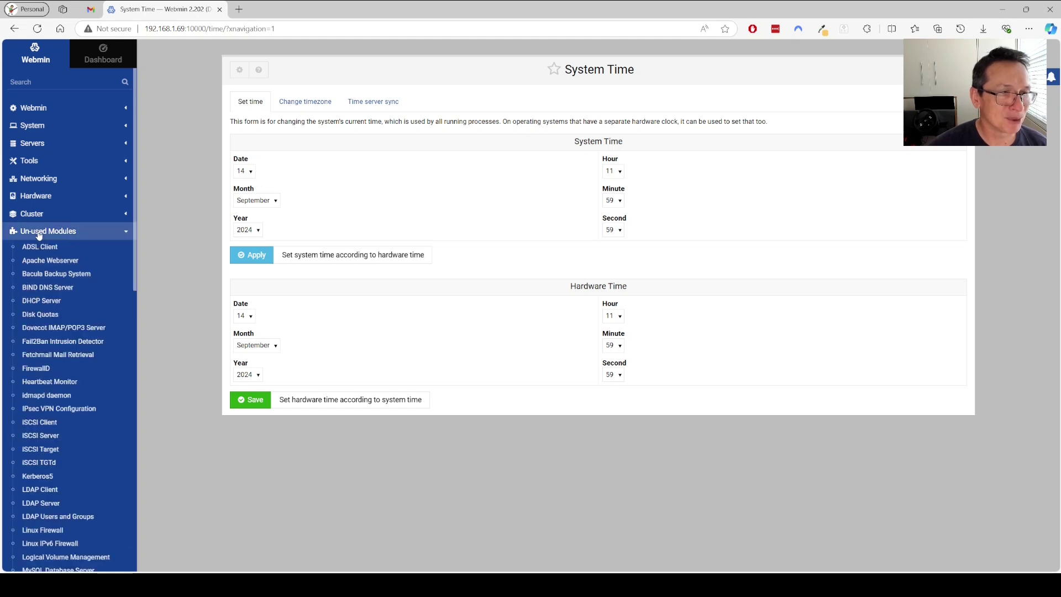
pyautogui.scroll(-8, 49, 343)
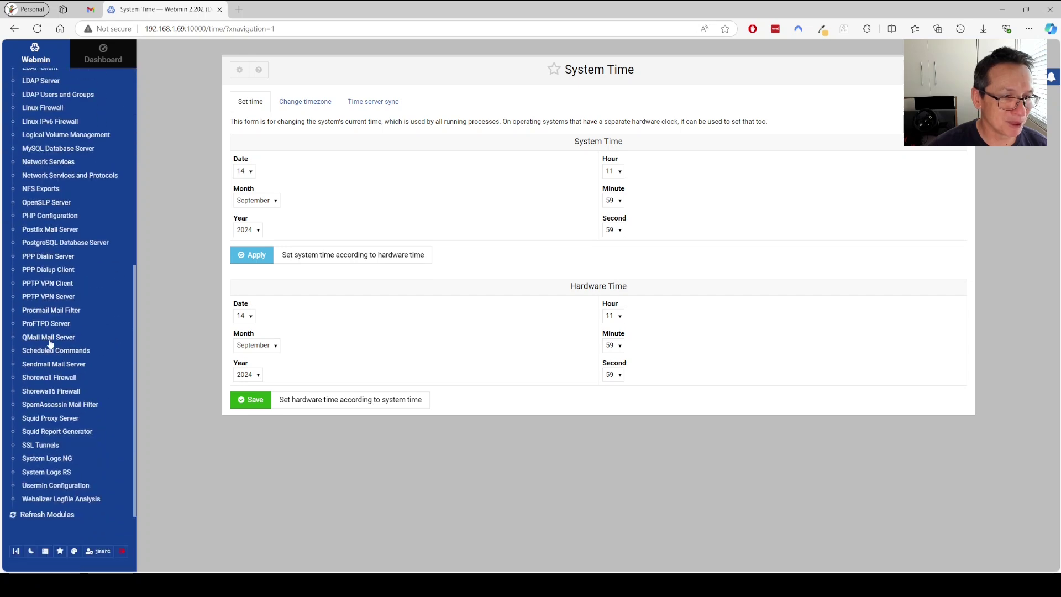
pyautogui.scroll(8, 50, 343)
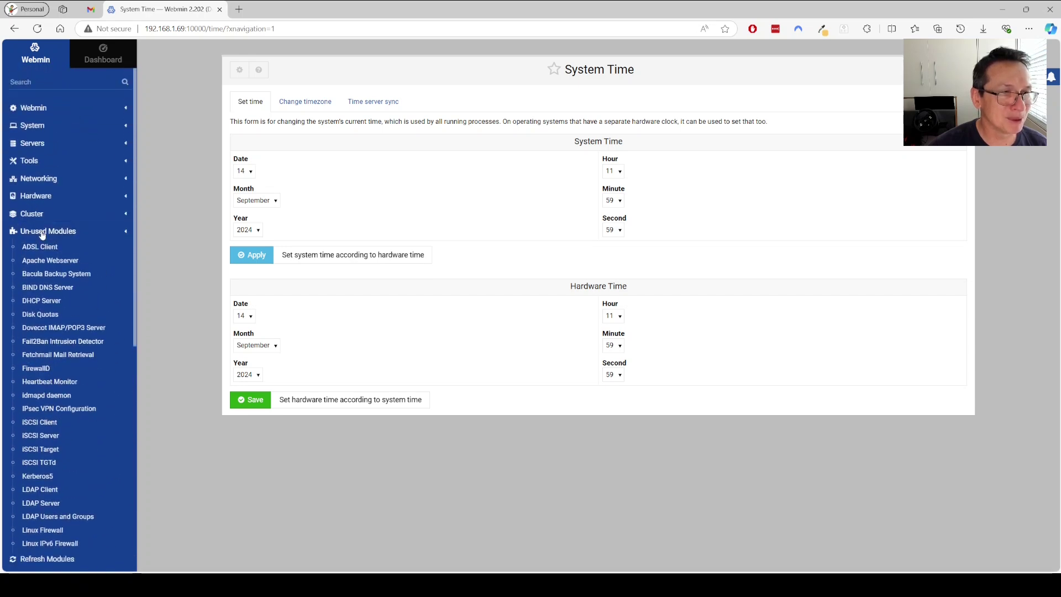
pyautogui.click(43, 232)
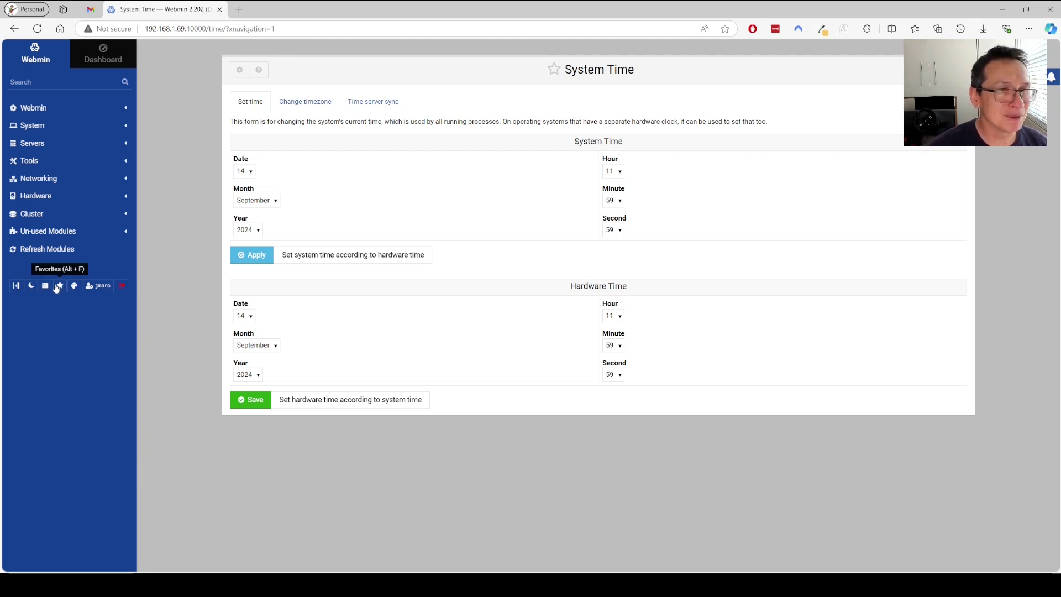
# Open the Samba Windows File Sharing module and add it to the favorites.
pyautogui.click(34, 131)
pyautogui.click(35, 130)
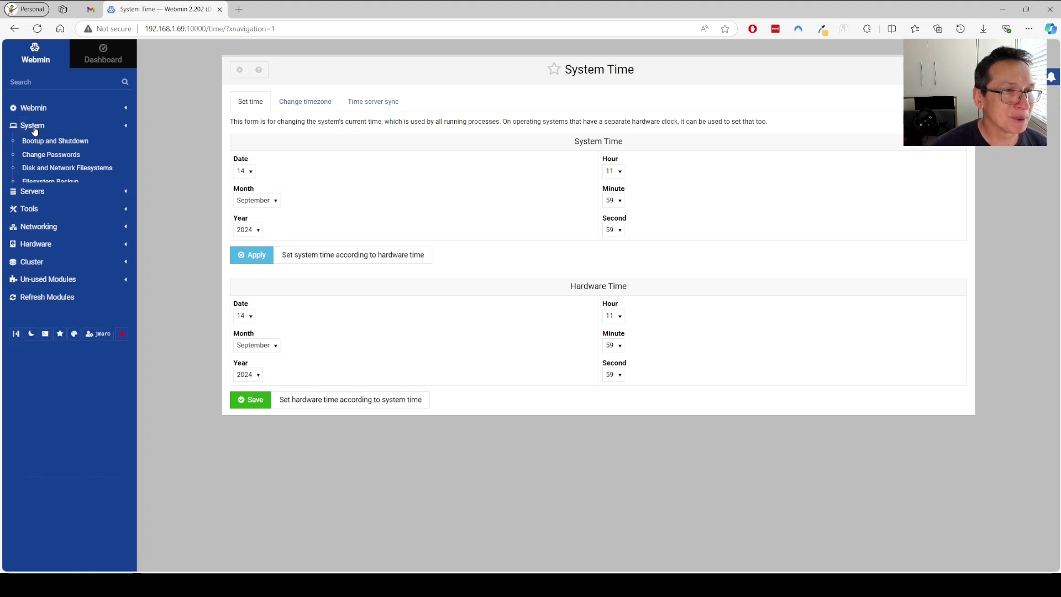
pyautogui.click(33, 144)
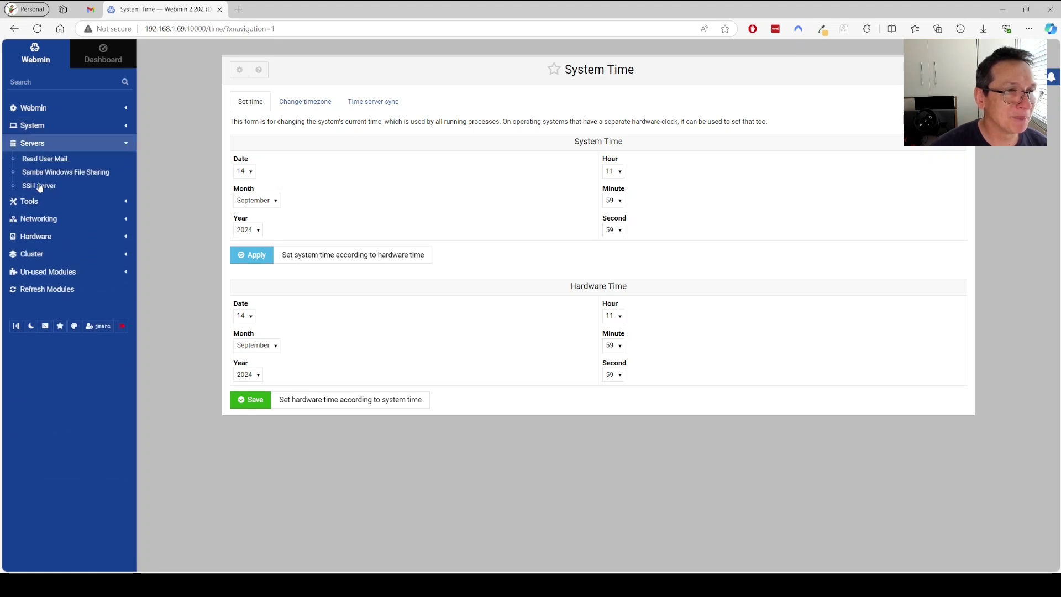
pyautogui.click(40, 172)
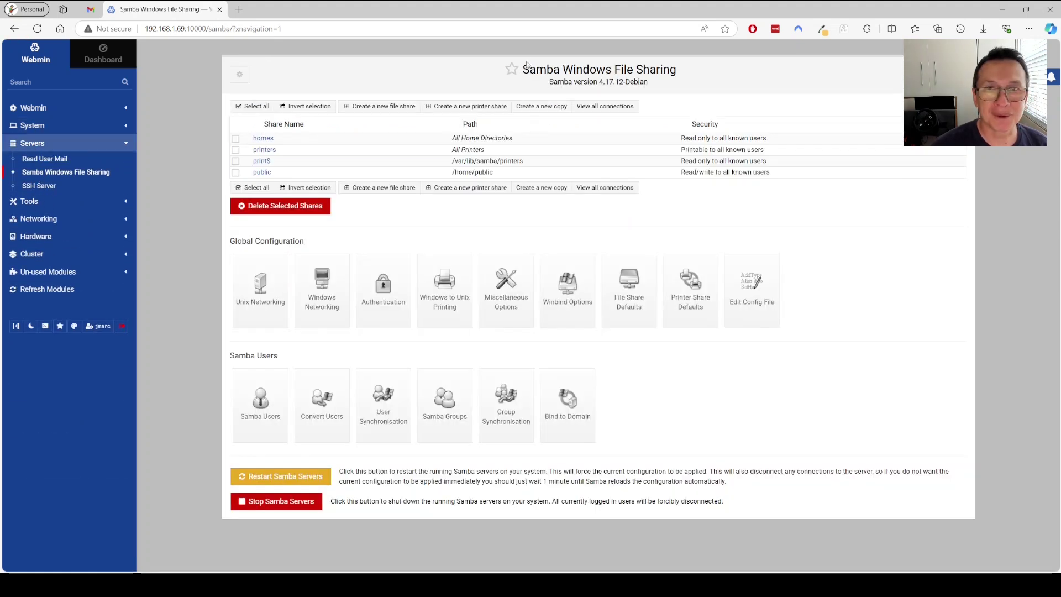
pyautogui.click(511, 71)
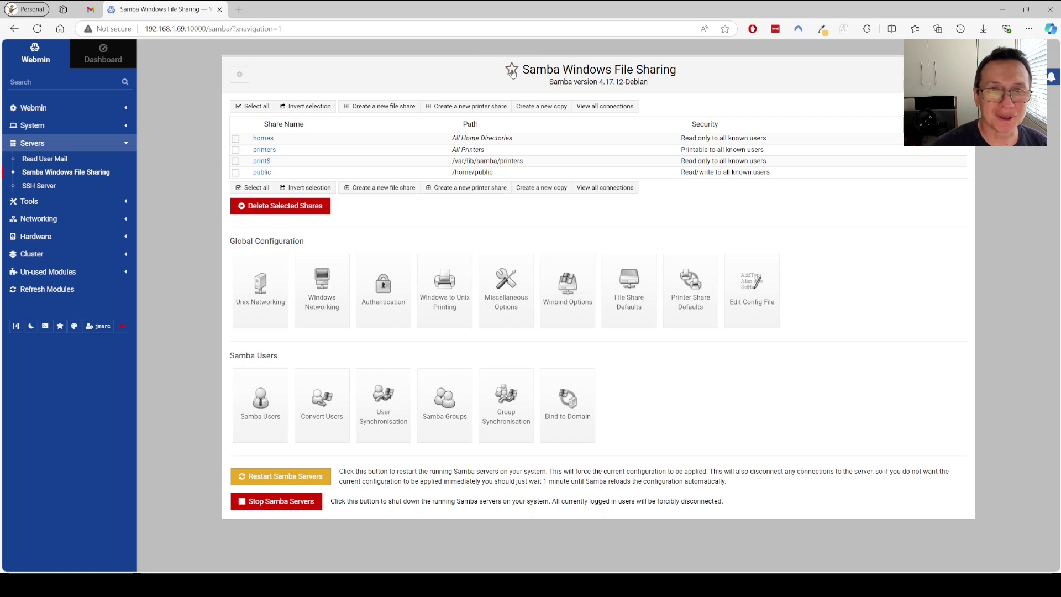
# Add the System and Server Status module to the favorites, and open Samba Windows File Sharing from the favorites list.
pyautogui.click(29, 202)
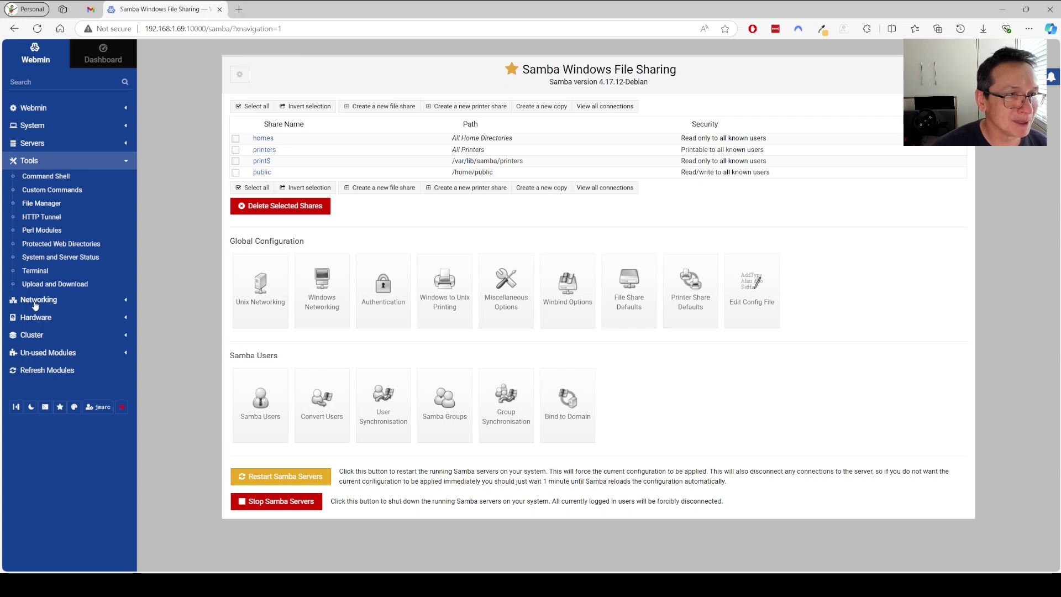
pyautogui.click(38, 258)
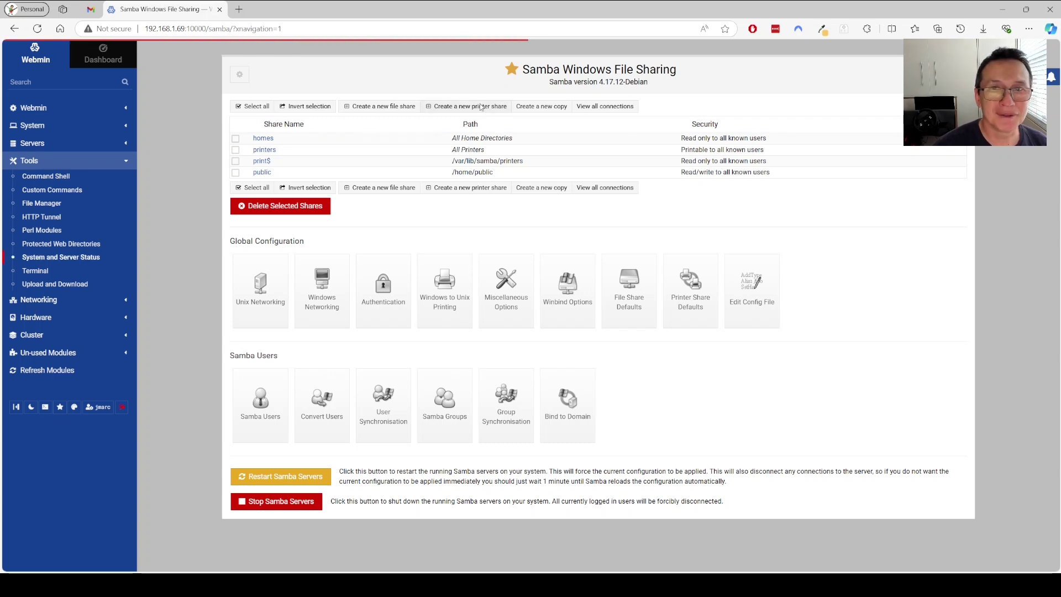
pyautogui.click(521, 70)
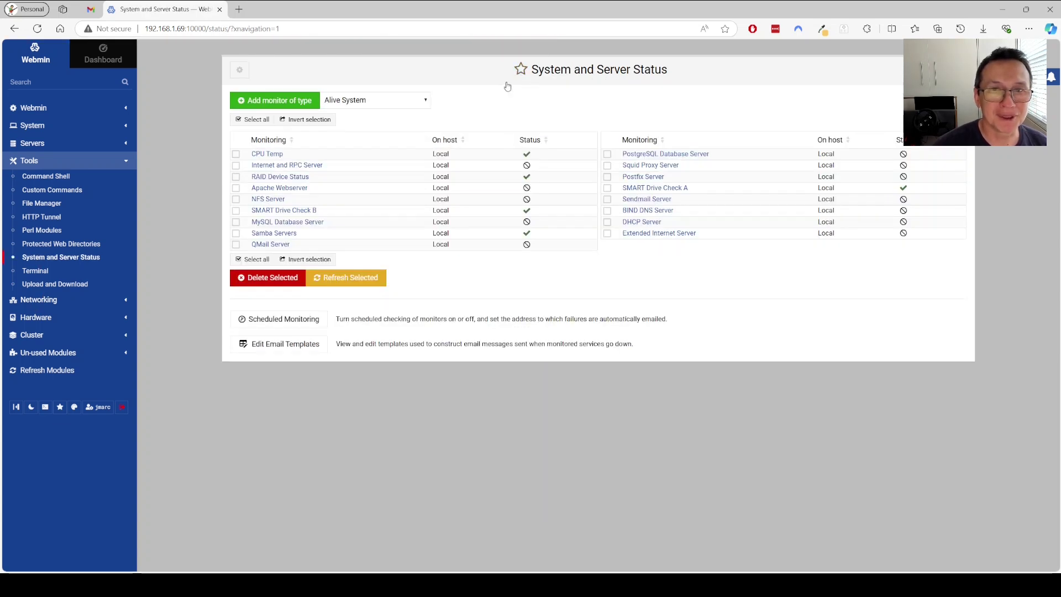
pyautogui.click(59, 408)
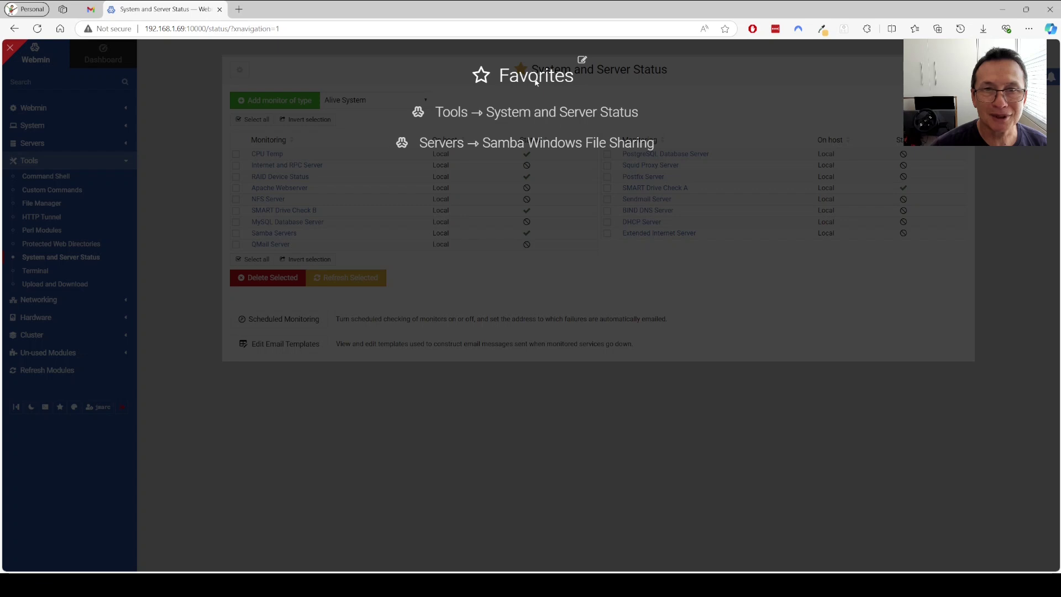
pyautogui.click(524, 145)
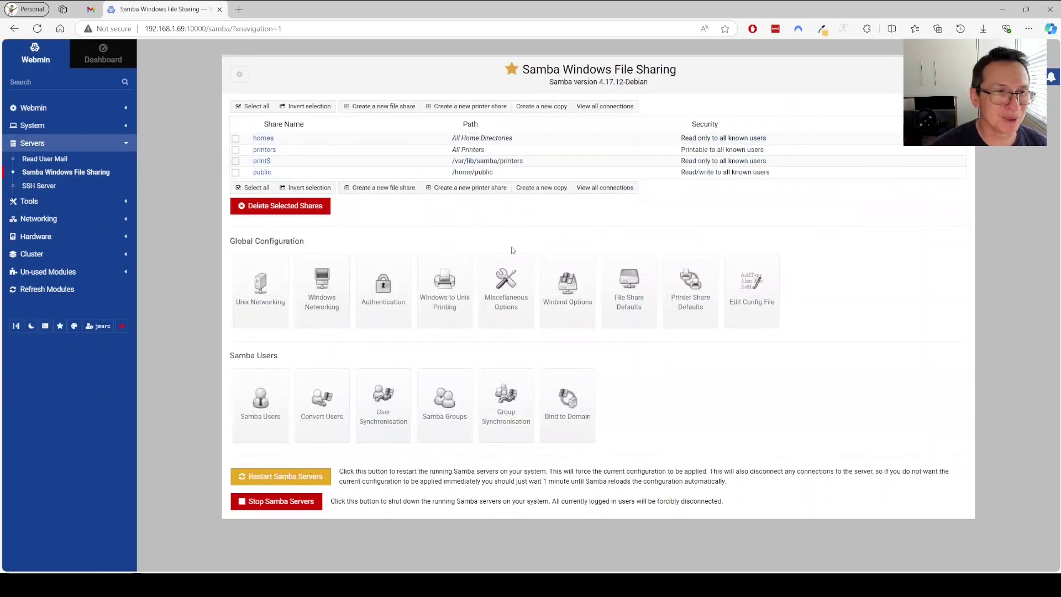
# View the built-in terminal and close it, and open the access settings of the logged-in Webmin user.
pyautogui.click(45, 326)
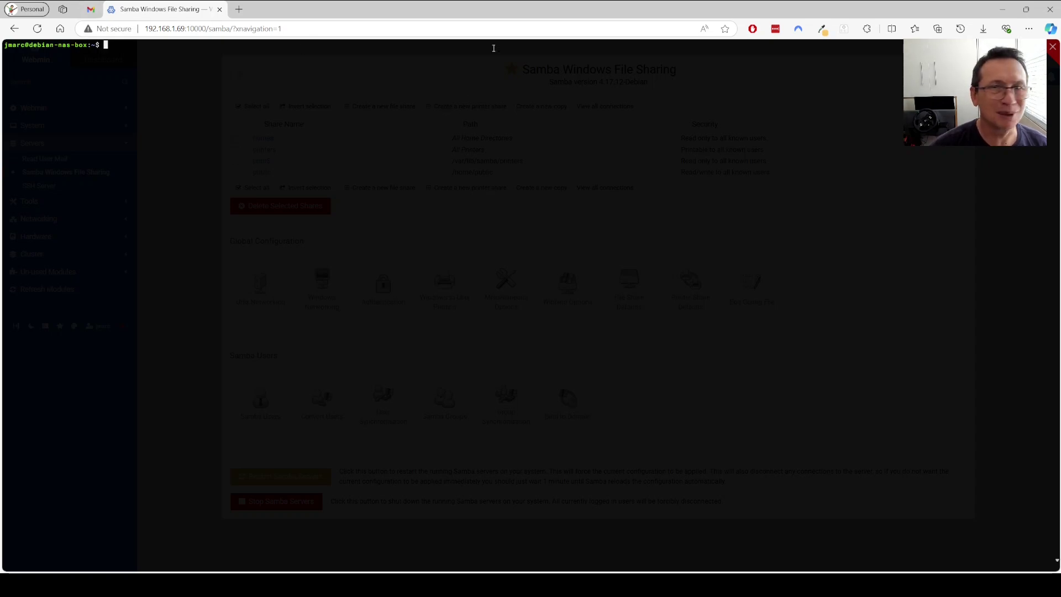
pyautogui.click(1053, 48)
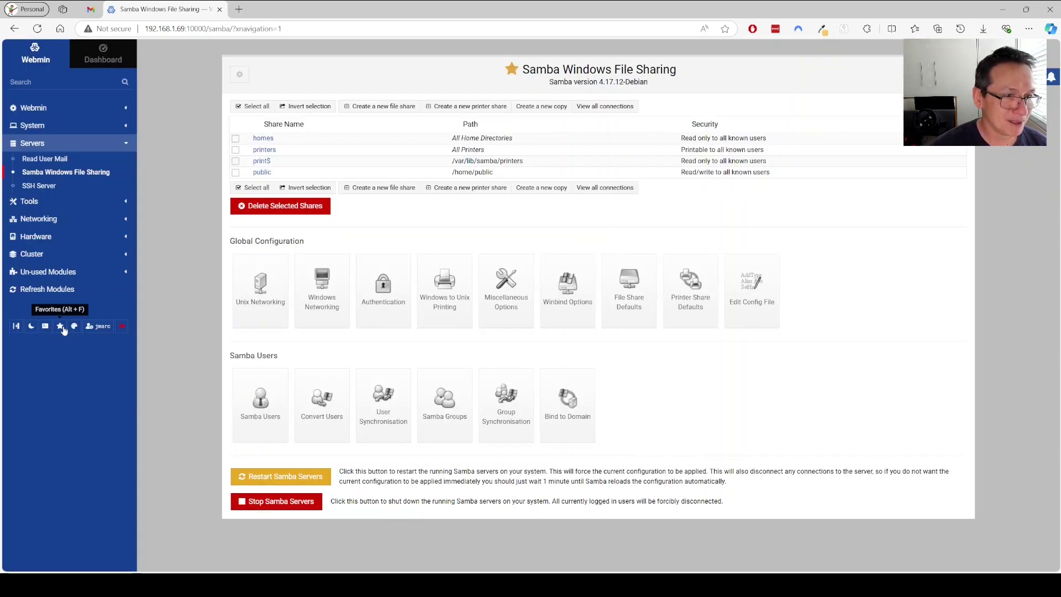
pyautogui.click(90, 327)
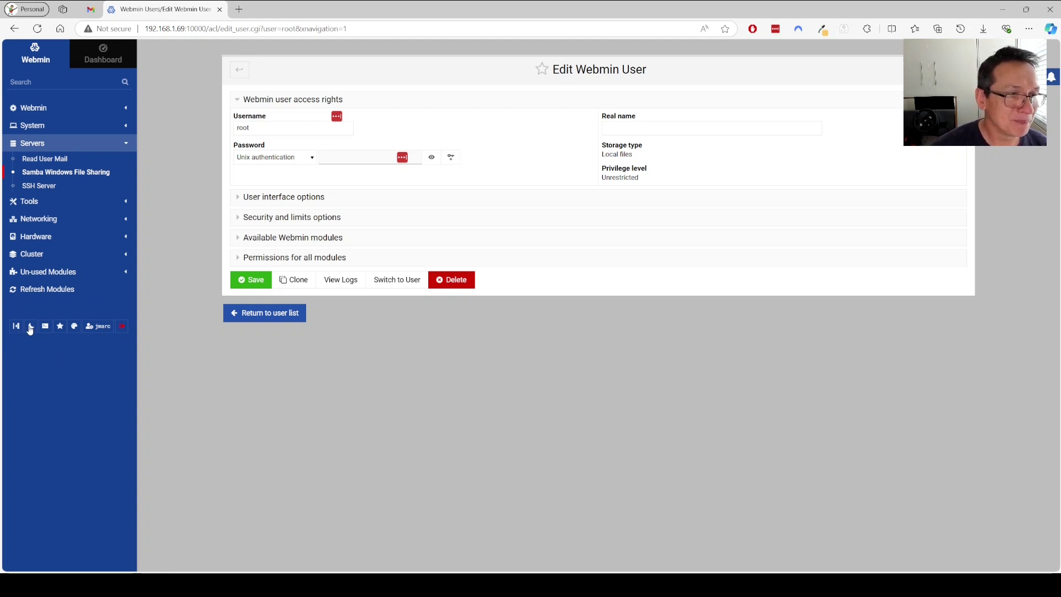
# In the Theme Configuration's navigation menu category, set the color palette to Green and save.
pyautogui.click(73, 326)
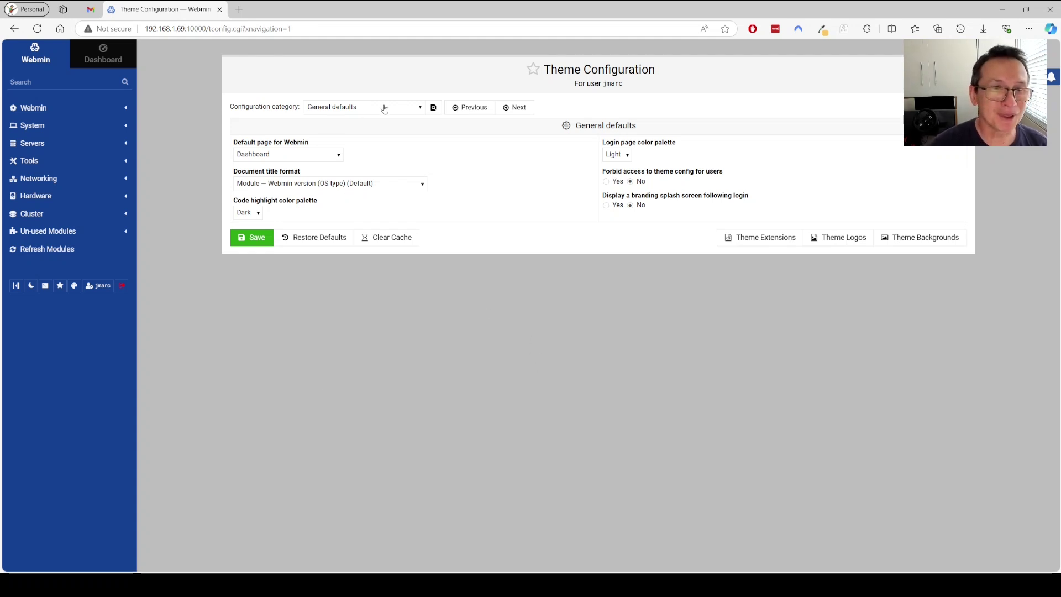
pyautogui.click(364, 109)
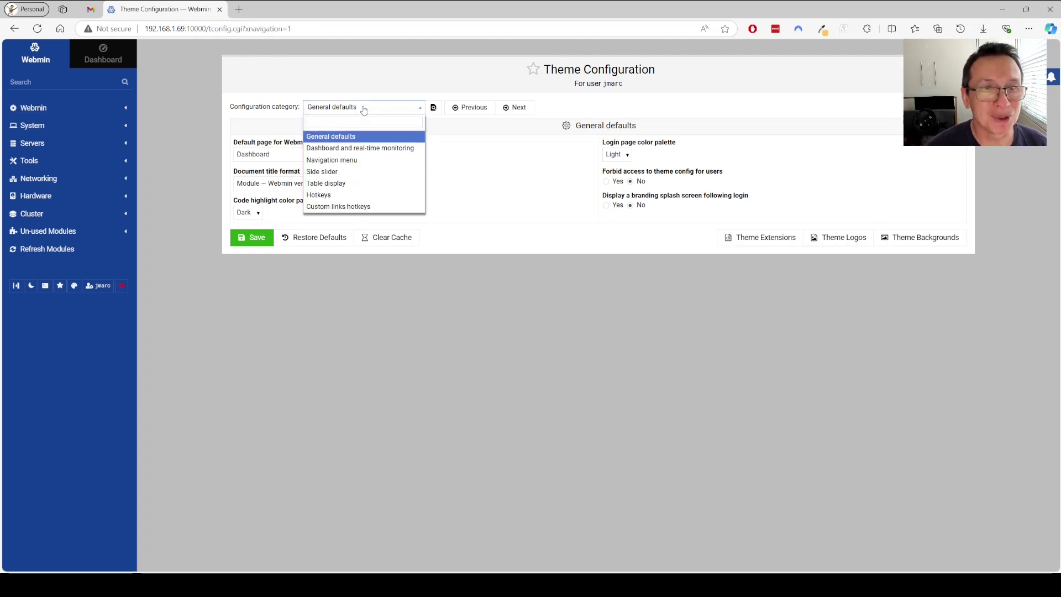
pyautogui.click(343, 160)
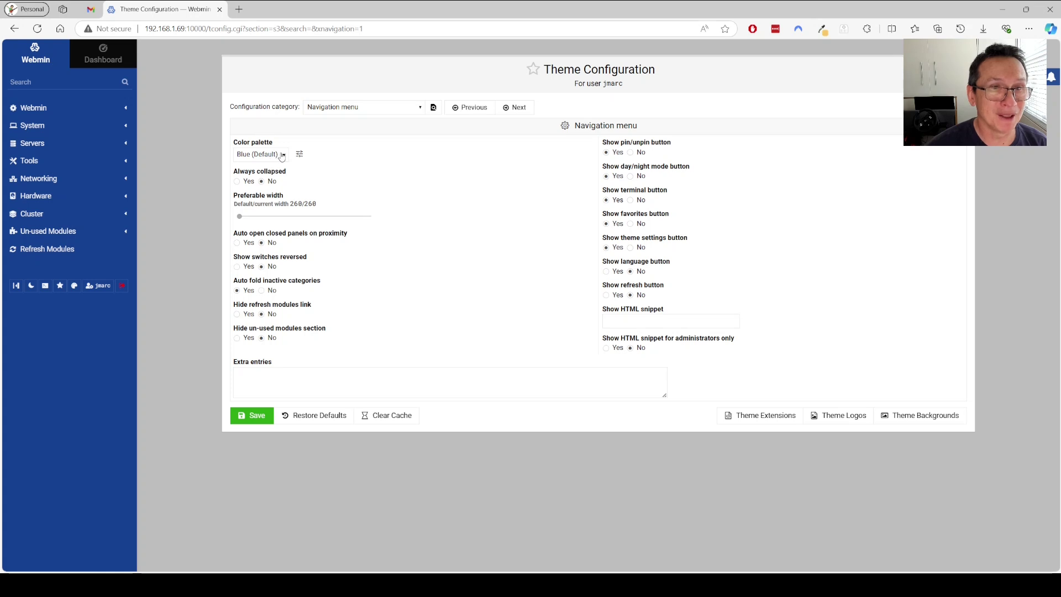
pyautogui.click(261, 200)
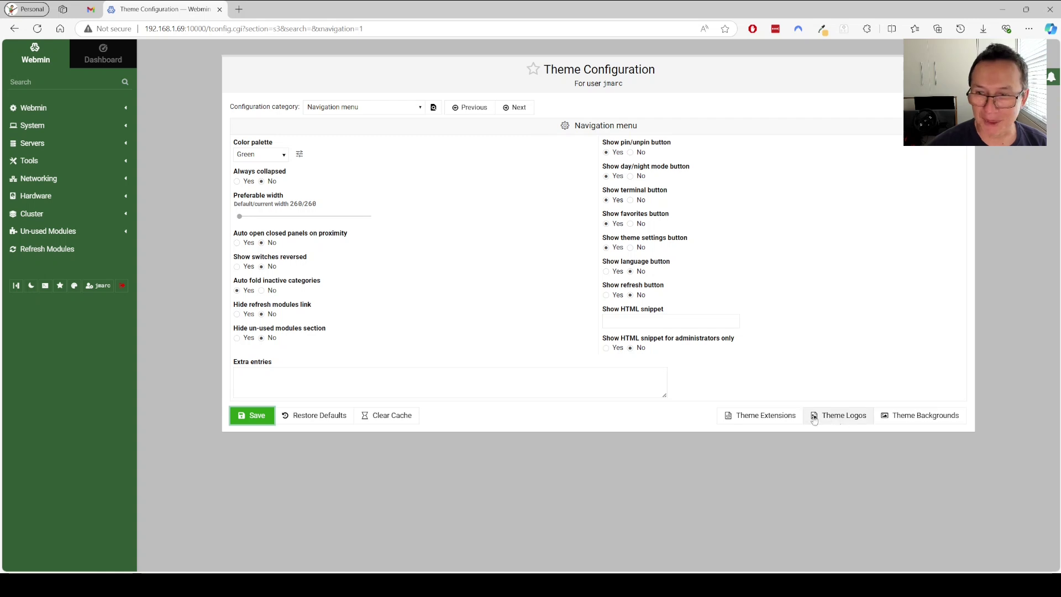
# Enable a theme logo for authenticated users with a chosen image file, save it, and return to the theme options.
pyautogui.click(842, 417)
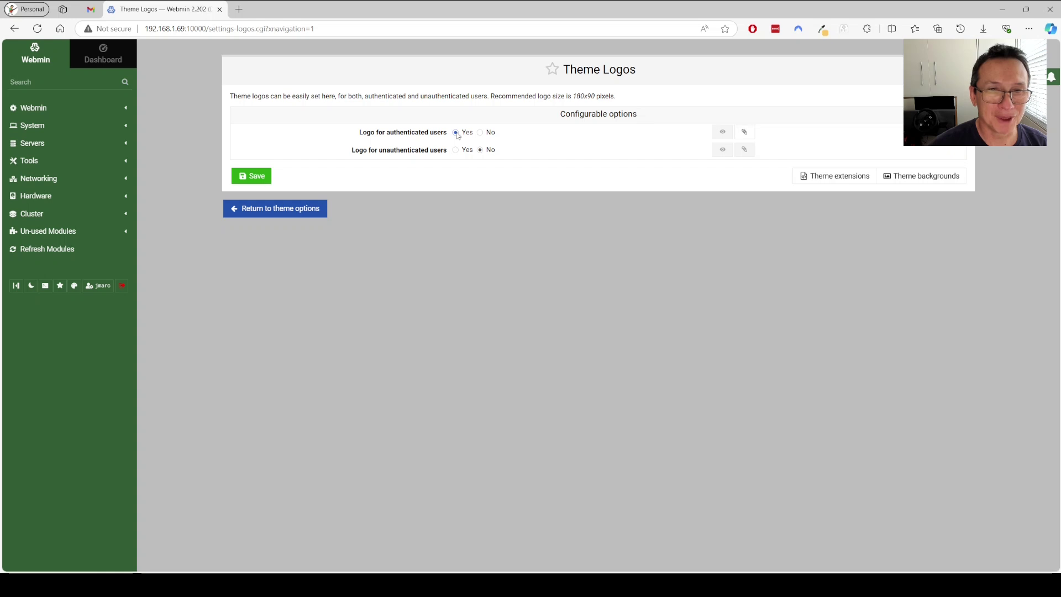
pyautogui.click(744, 134)
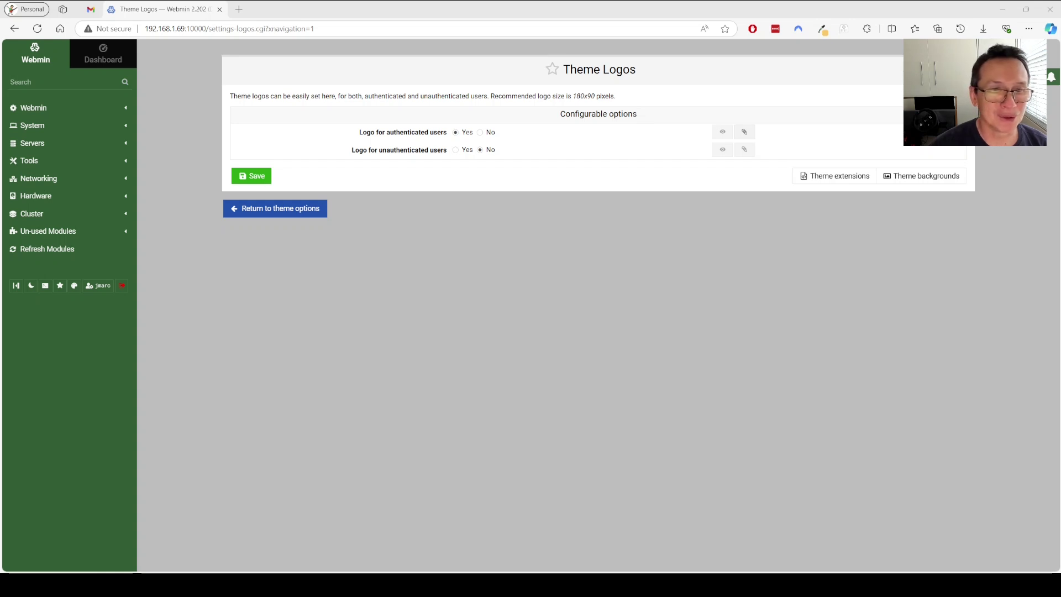
pyautogui.click(842, 500)
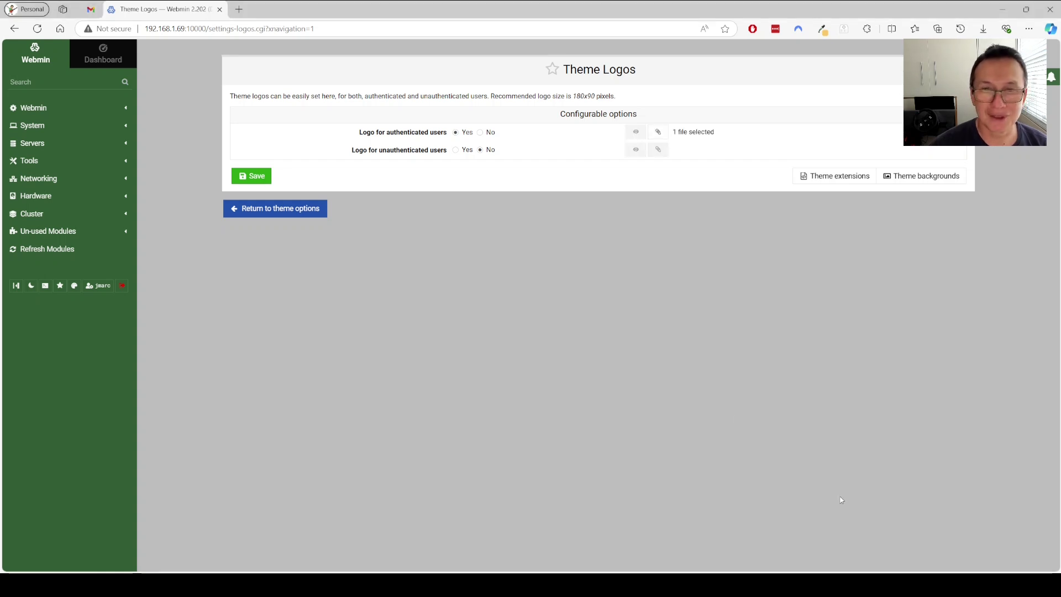
pyautogui.click(249, 176)
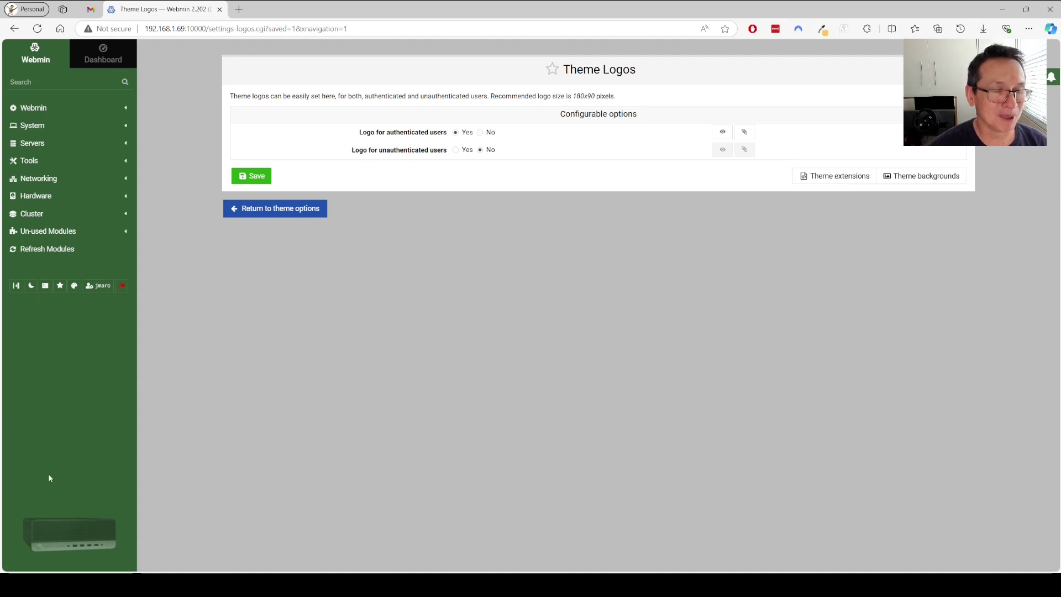
pyautogui.click(295, 212)
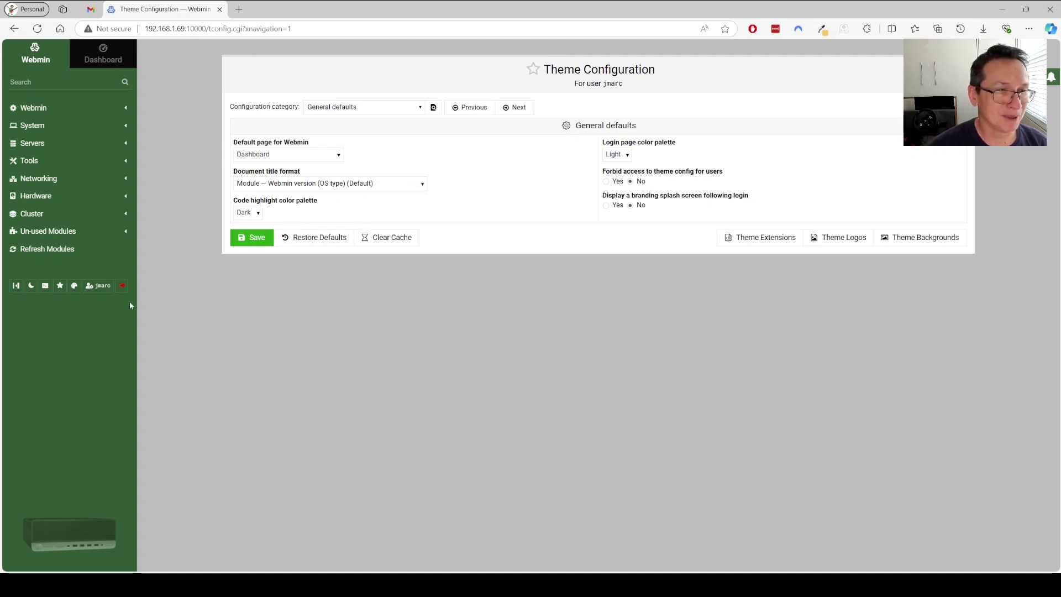
# View the dashboard's system information and the list of Tools modules, collapsing the Tools category again.
pyautogui.click(97, 56)
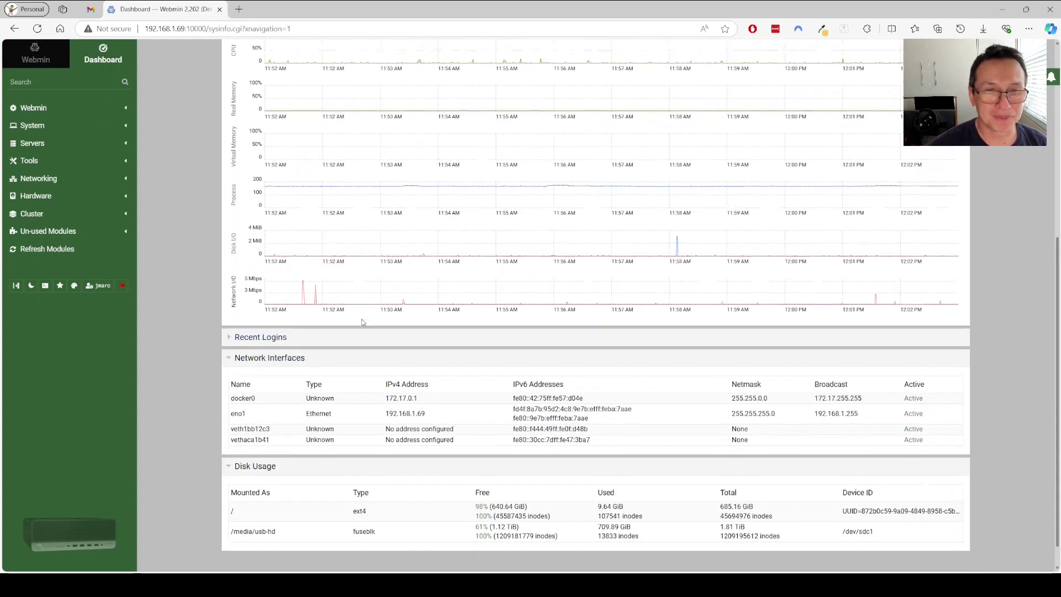
pyautogui.scroll(5, 361, 319)
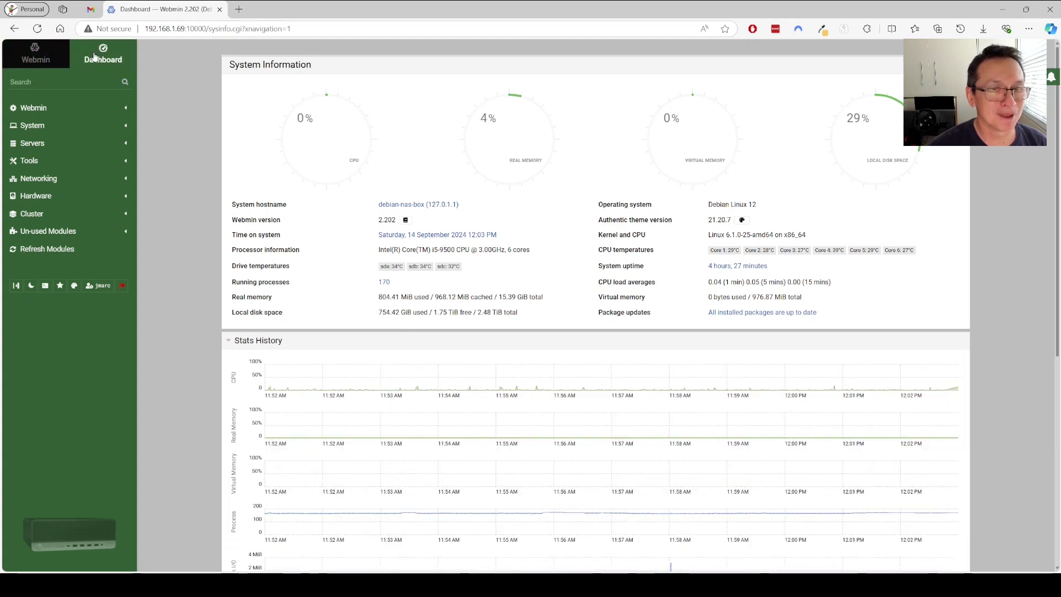
pyautogui.click(37, 161)
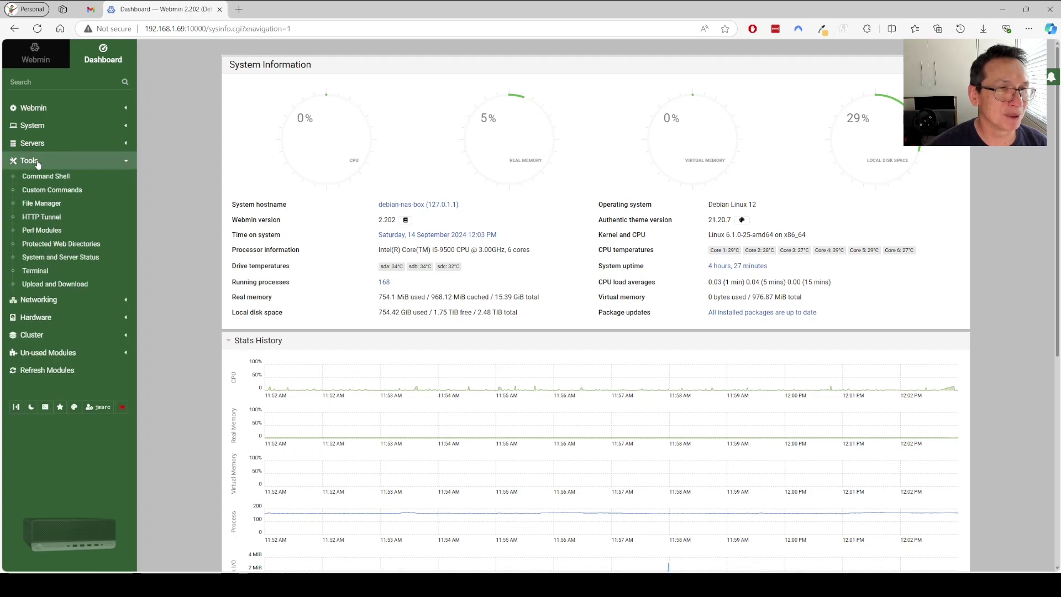
pyautogui.click(36, 162)
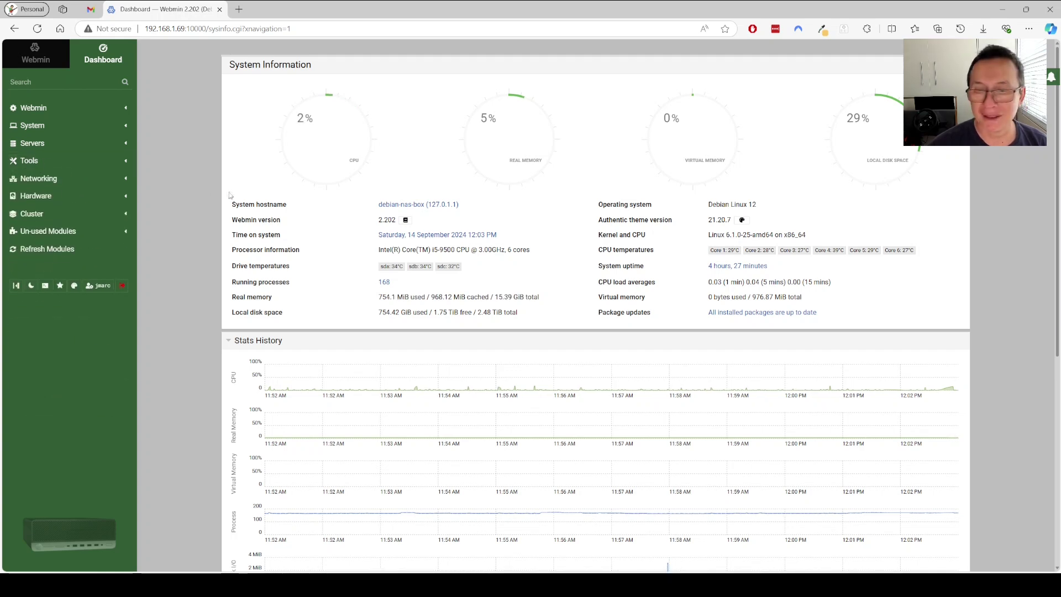